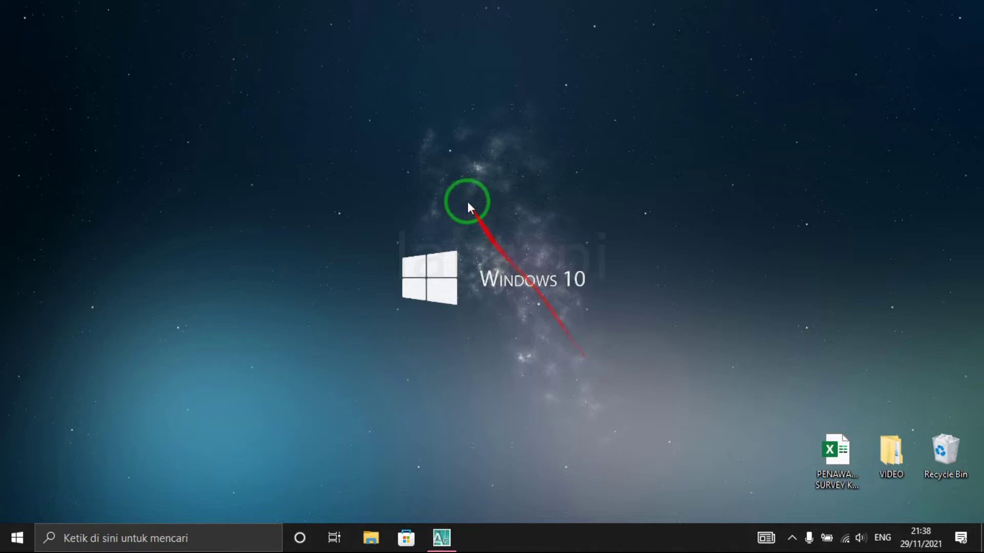
Refresh the desktop and bring back the AutoCAD drawing with the 20659.5283 m2 polygon.
{"action": "right_click", "coordinate": [459, 188]}
{"action": "left_click", "coordinate": [521, 229]}
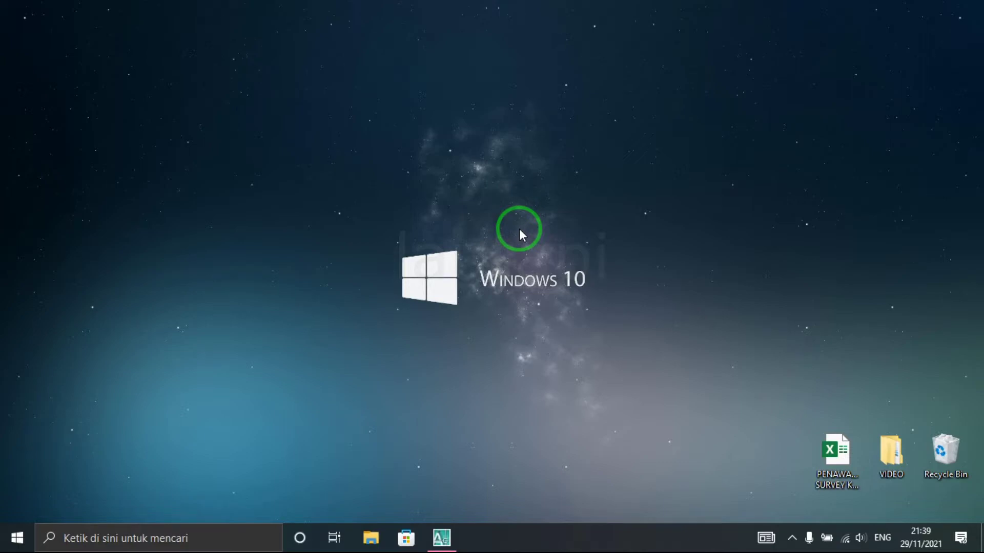
{"action": "left_click", "coordinate": [441, 538]}
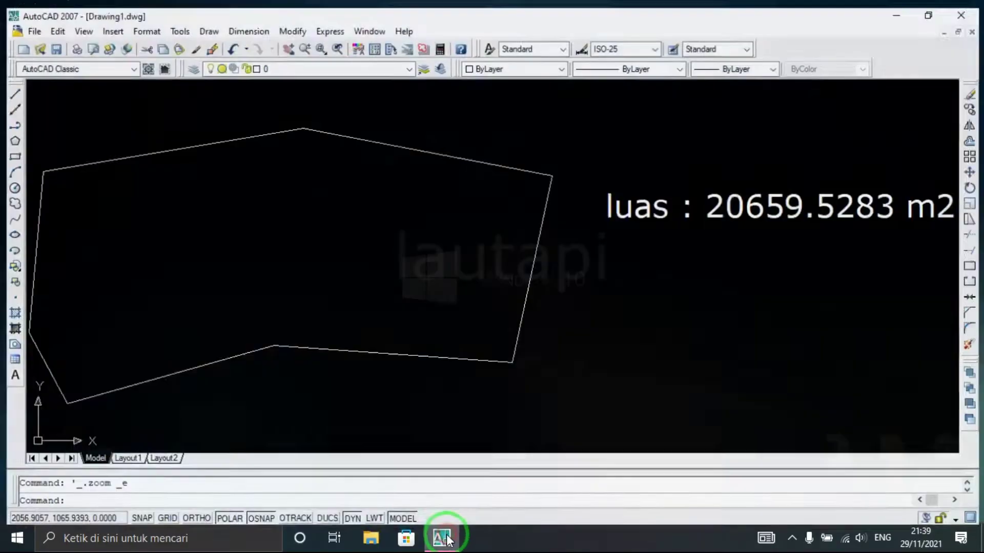
Draw three trial lines across the polygon: horizontal, near-vertical and diagonal.
{"action": "middle_click_drag", "start_coordinate": [547, 235], "coordinate": [515, 265]}
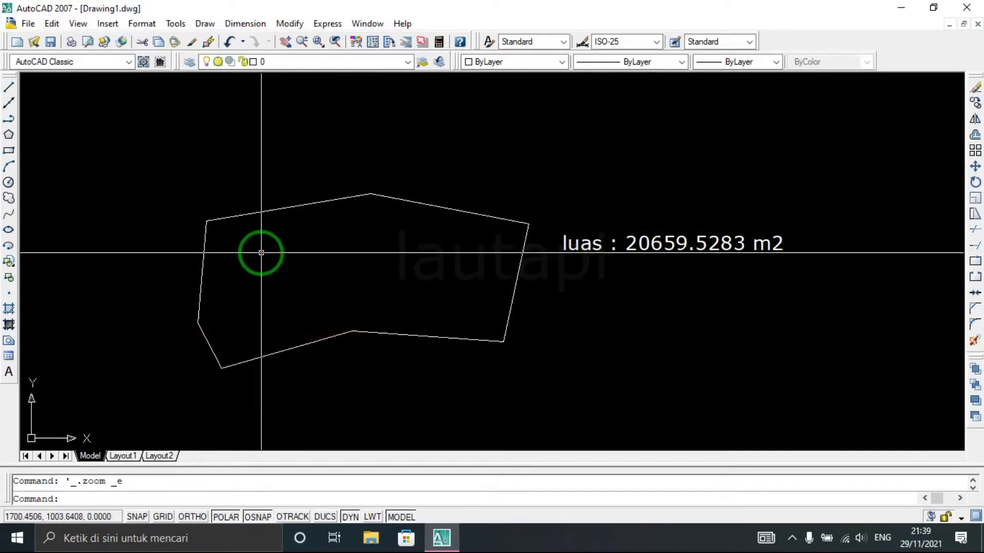
{"action": "type", "text": "l"}
{"action": "key", "text": "Return"}
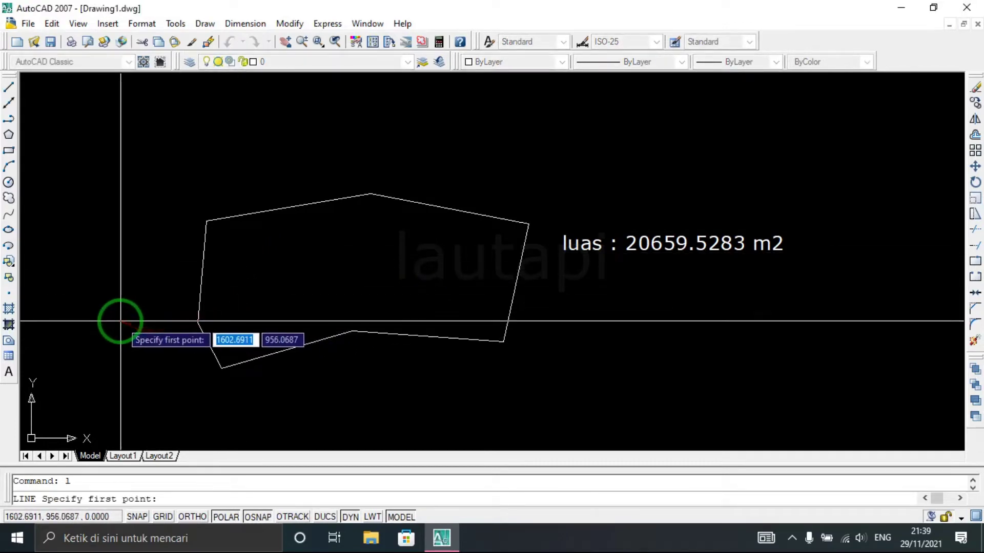
{"action": "left_click", "coordinate": [125, 276]}
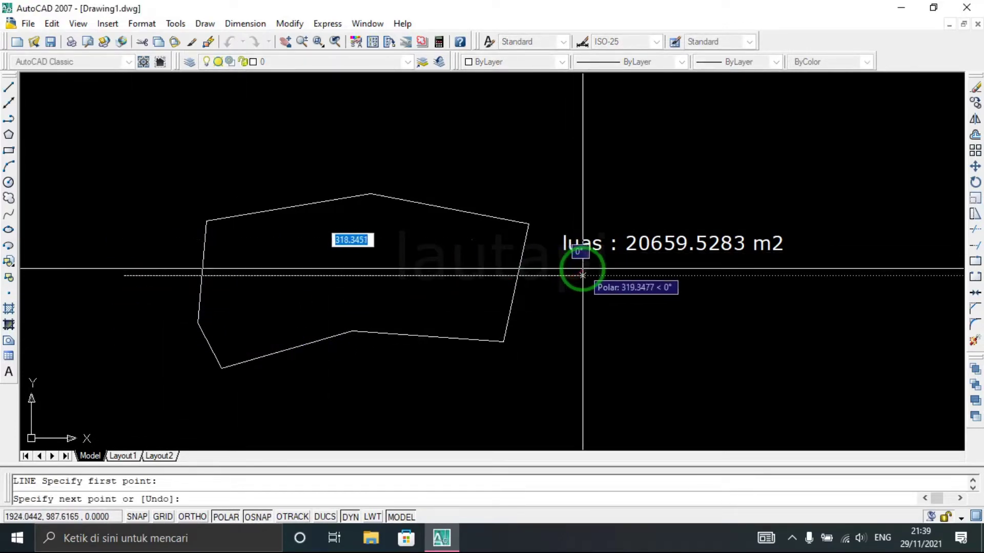
{"action": "left_click", "coordinate": [583, 275]}
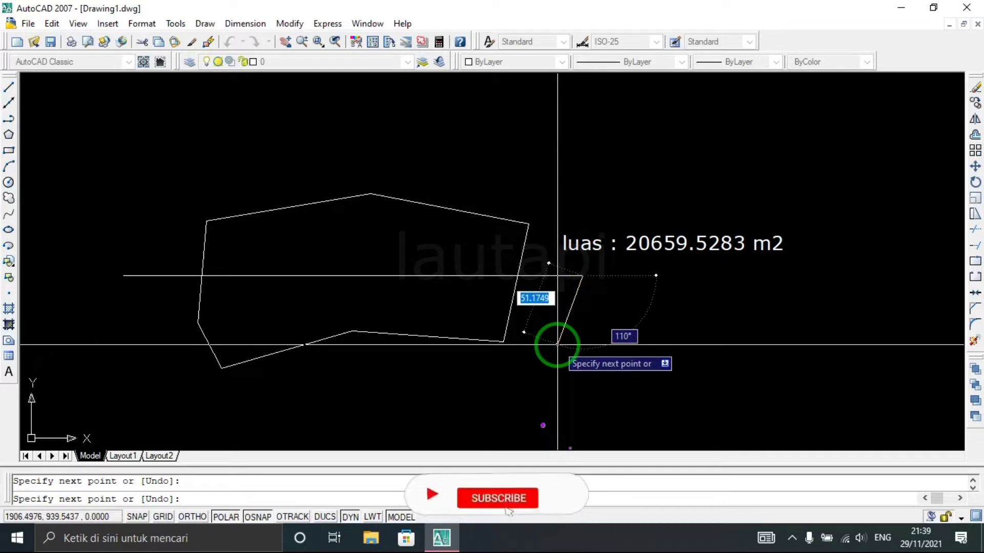
{"action": "key", "text": "Return"}
{"action": "key", "text": "Return"}
{"action": "left_click", "coordinate": [358, 148]}
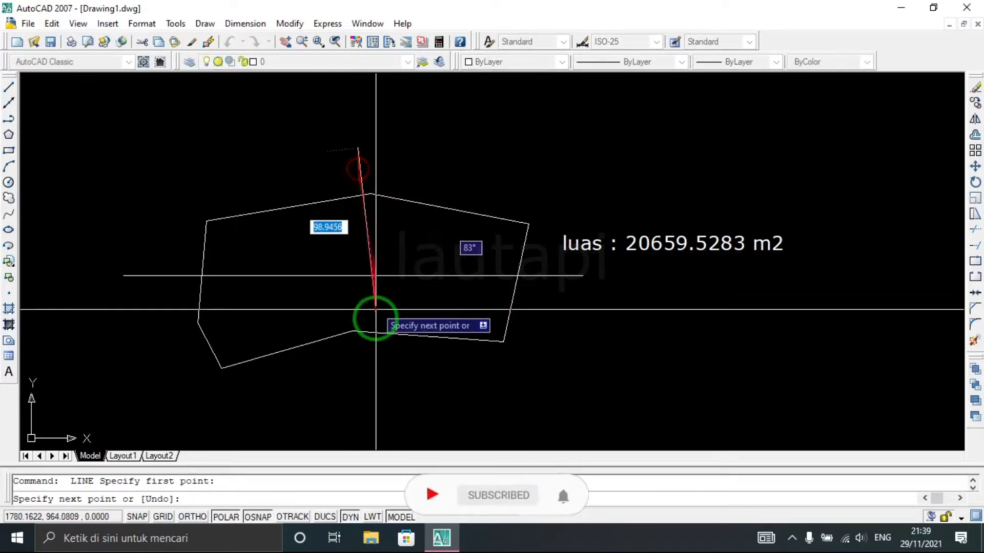
{"action": "left_click", "coordinate": [367, 386]}
{"action": "key", "text": "Return"}
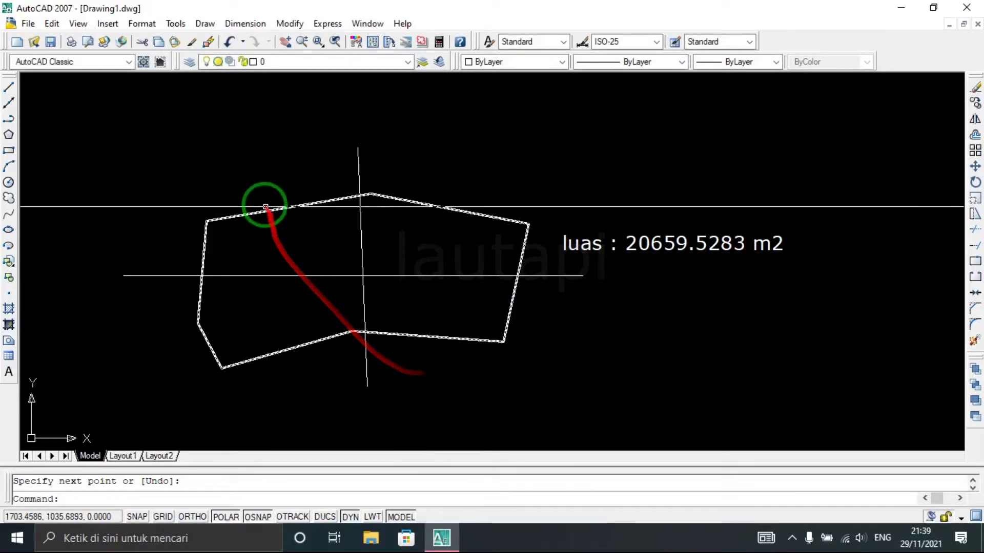
{"action": "key", "text": "Return"}
{"action": "left_click", "coordinate": [256, 173]}
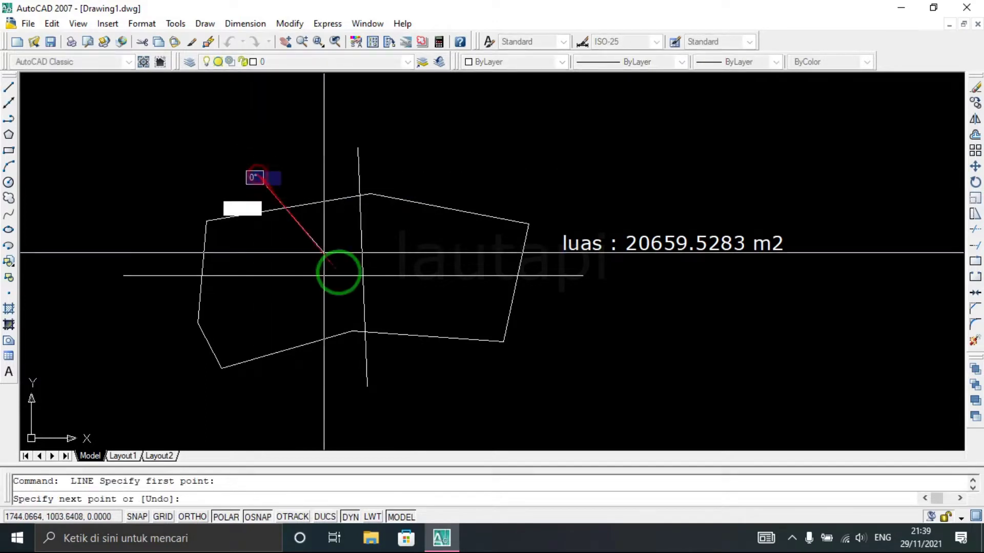
{"action": "left_click", "coordinate": [461, 401]}
{"action": "key", "text": "Return"}
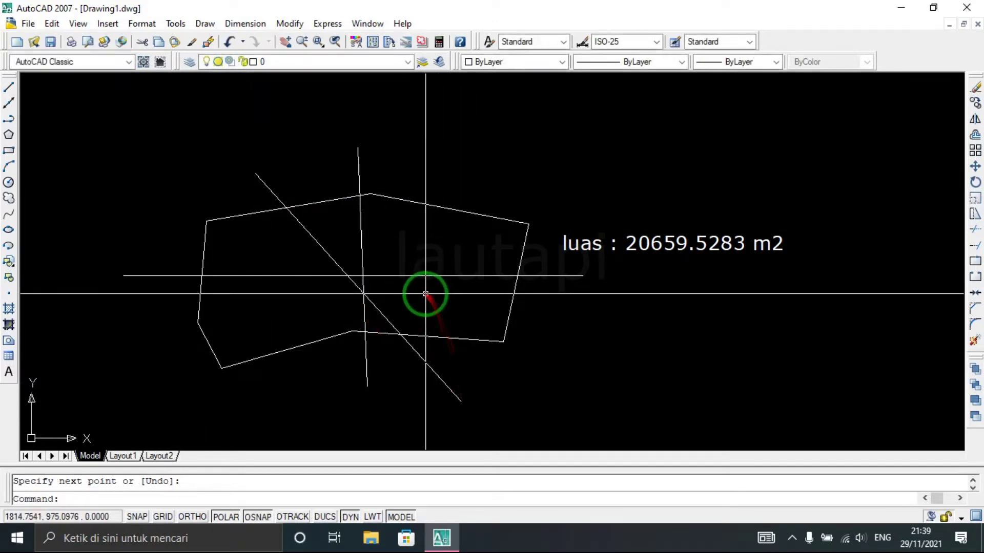
Erase the trial lines and draw one vertical line through the polygon left of its top corner.
{"action": "left_click", "coordinate": [416, 300]}
{"action": "left_click", "coordinate": [345, 269]}
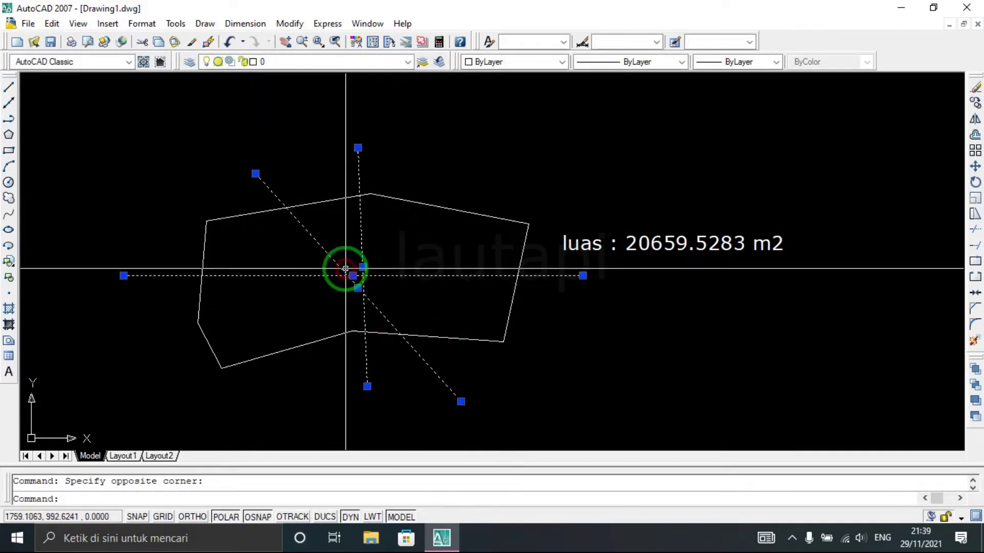
{"action": "key", "text": "Delete"}
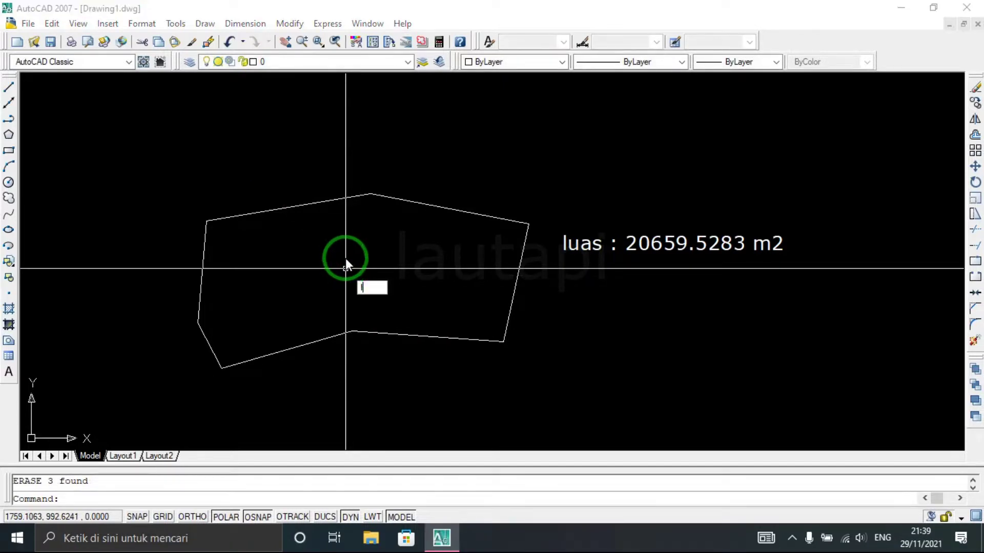
{"action": "type", "text": "l"}
{"action": "key", "text": "Return"}
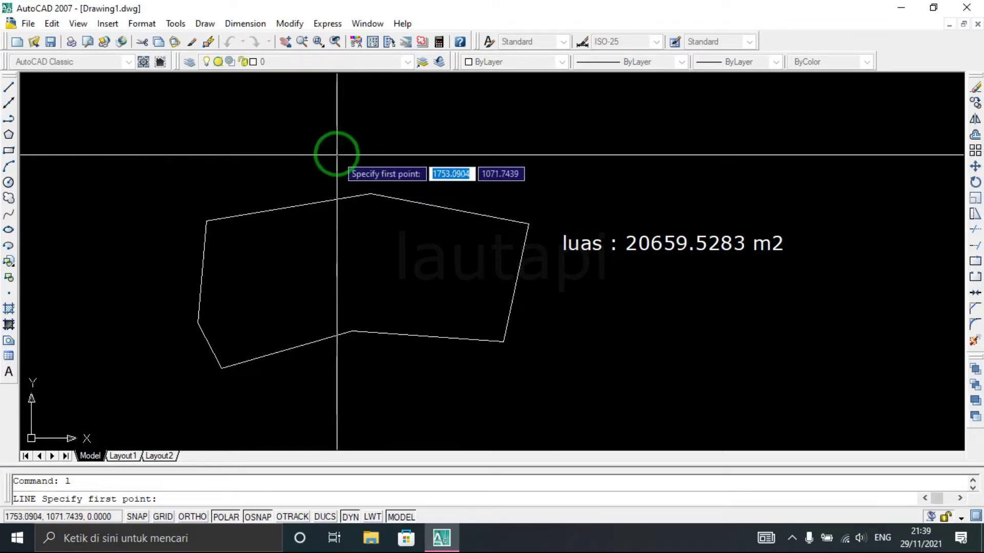
{"action": "left_click", "coordinate": [336, 154]}
{"action": "left_click", "coordinate": [343, 375]}
{"action": "key", "text": "Return"}
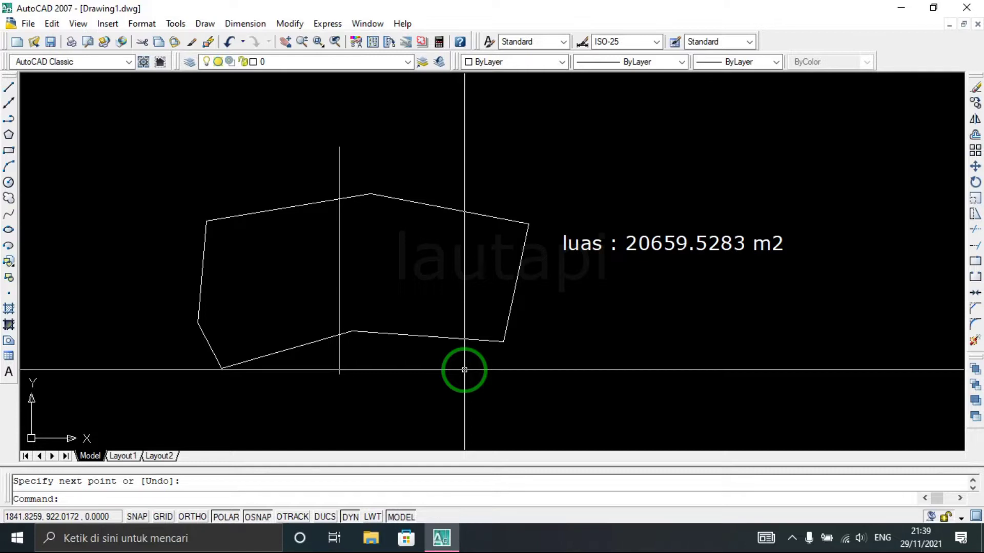
{"action": "type", "text": "ap"}
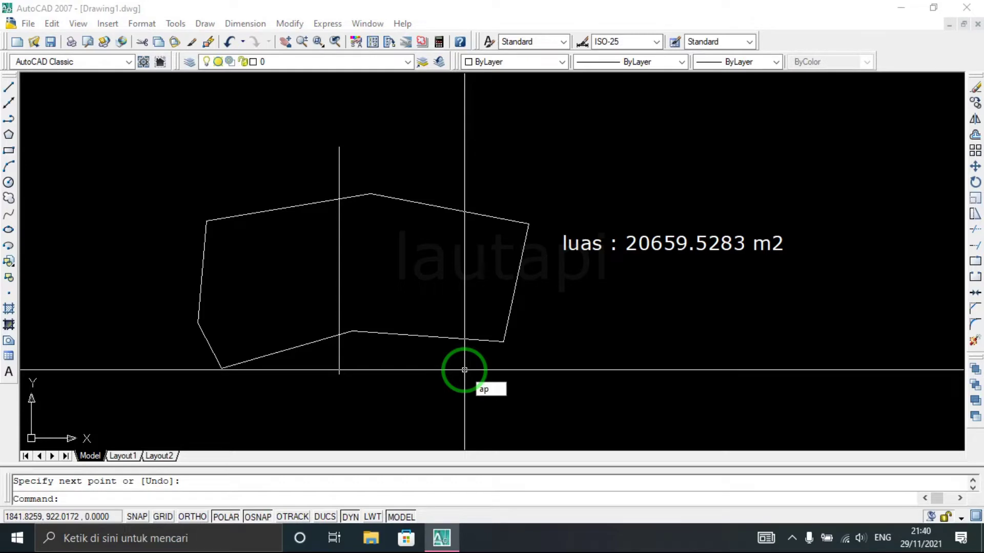
Load the CD.VLX application in the Load/Unload Applications dialog and return to the drawing.
{"action": "key", "text": "Return"}
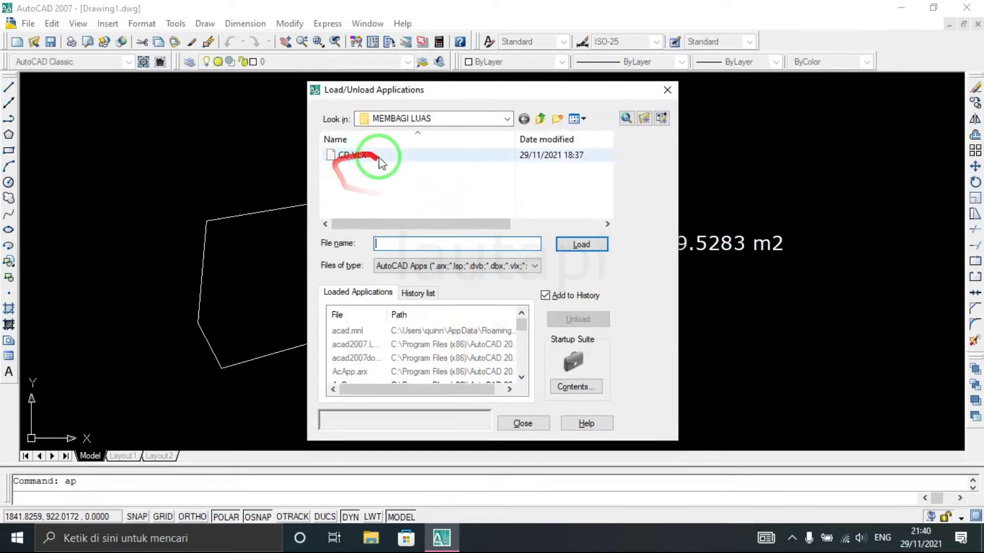
{"action": "left_click", "coordinate": [352, 156]}
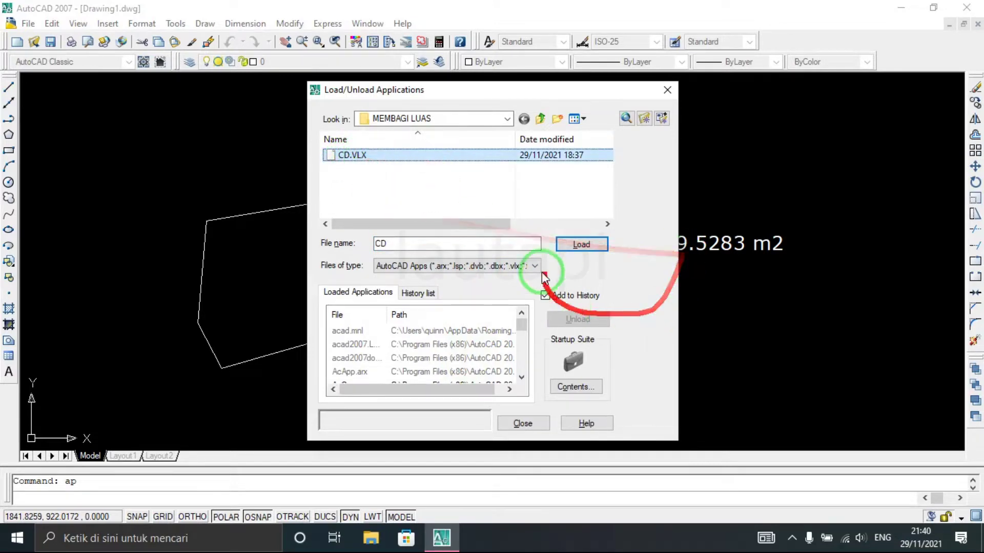
{"action": "left_click", "coordinate": [581, 245]}
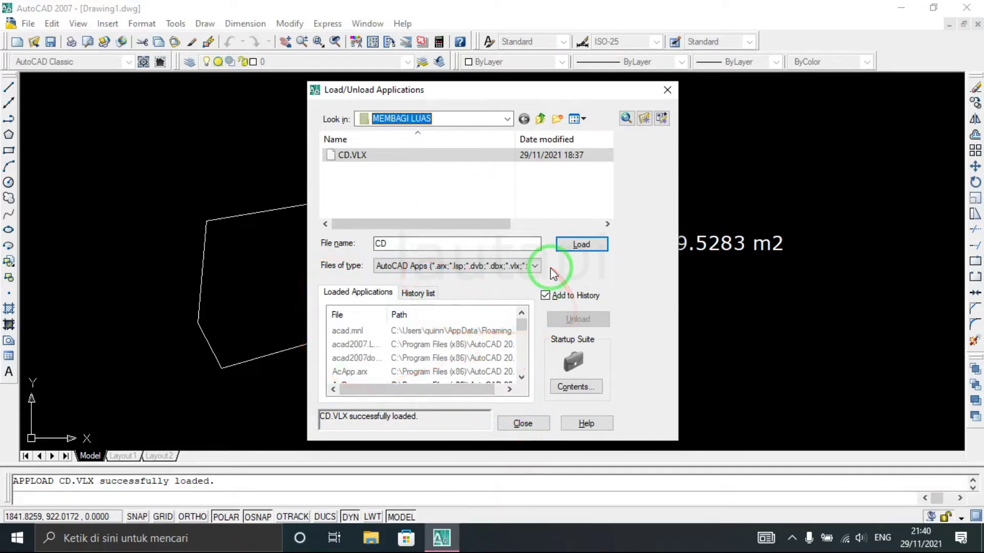
{"action": "left_click", "coordinate": [540, 425]}
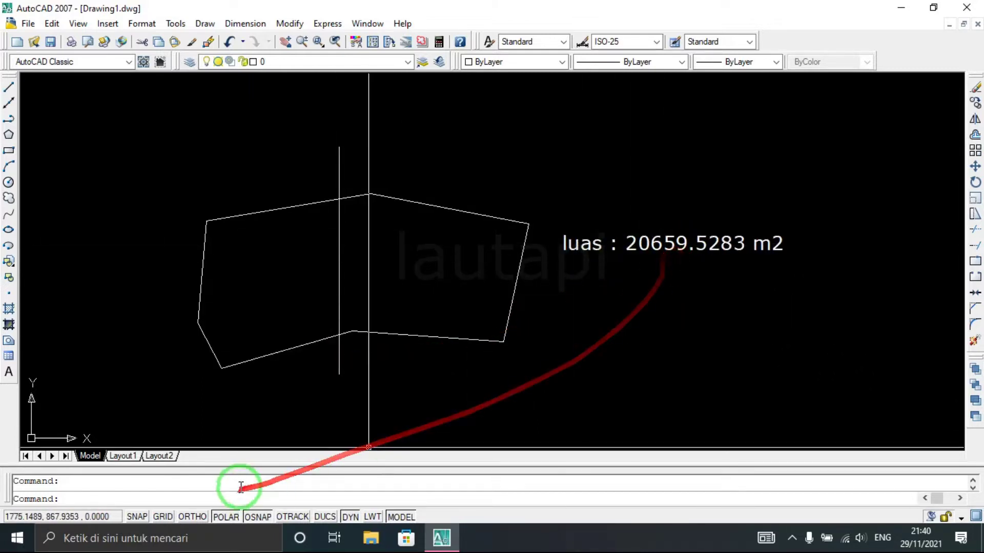
{"action": "left_click", "coordinate": [155, 530]}
Open Calculator and enter the total area 20659.5283.
{"action": "type", "text": "ca"}
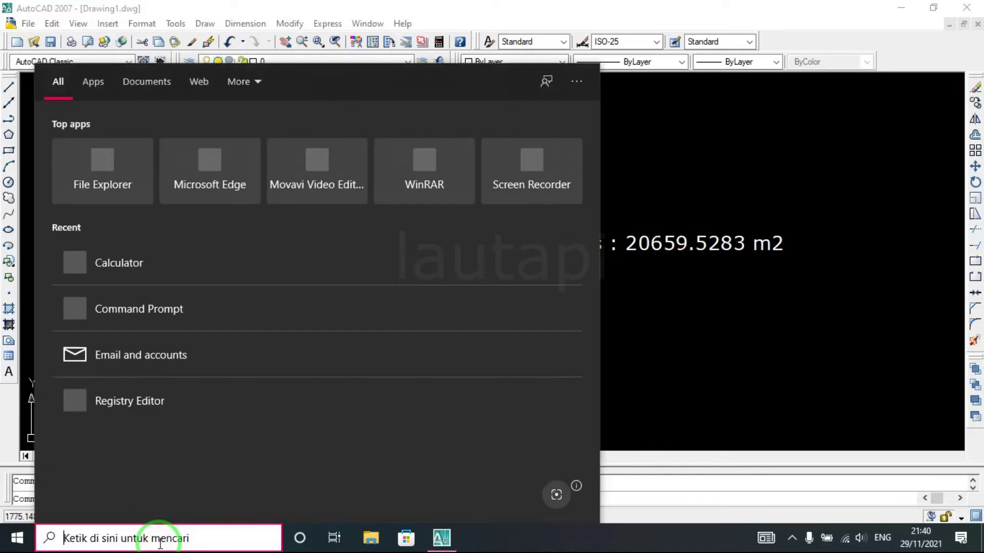
{"action": "type", "text": "l"}
{"action": "left_click", "coordinate": [136, 151]}
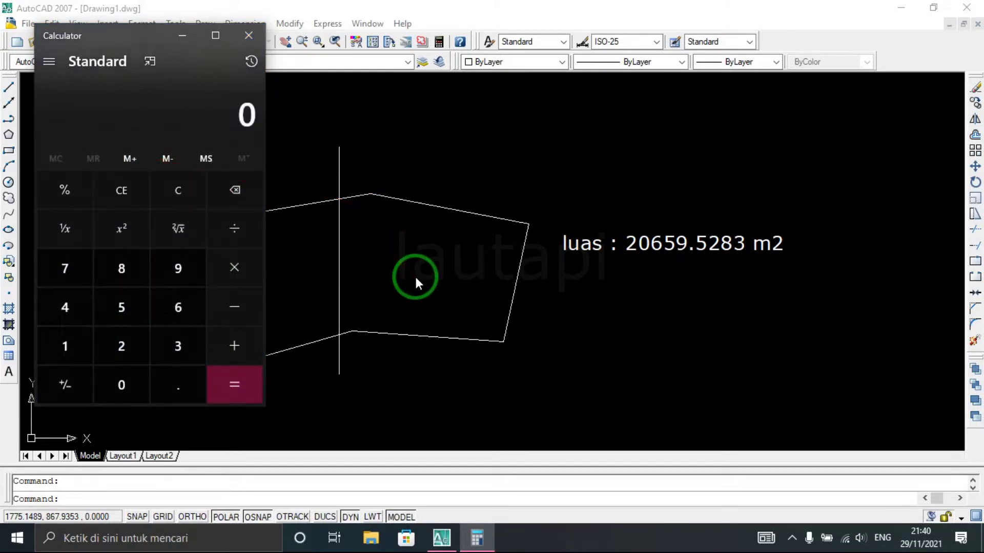
{"action": "left_click", "coordinate": [109, 347]}
{"action": "left_click", "coordinate": [122, 382]}
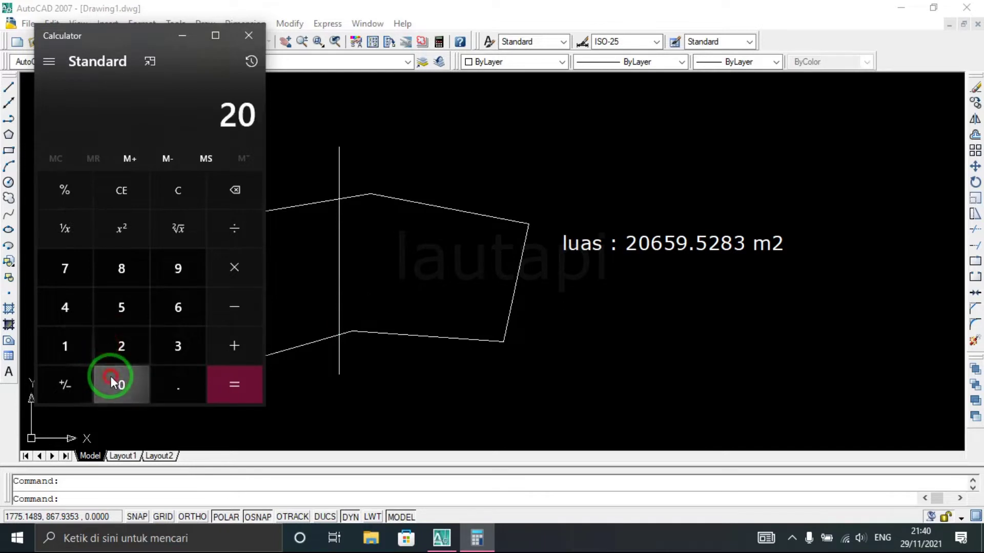
{"action": "left_click", "coordinate": [160, 308]}
{"action": "left_click", "coordinate": [128, 307]}
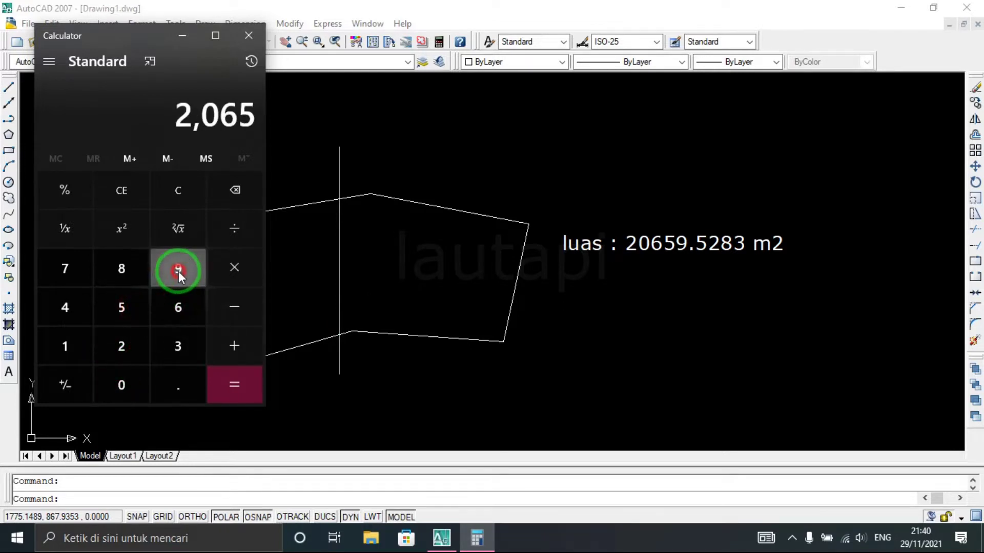
{"action": "left_click", "coordinate": [179, 272]}
{"action": "left_click", "coordinate": [185, 380]}
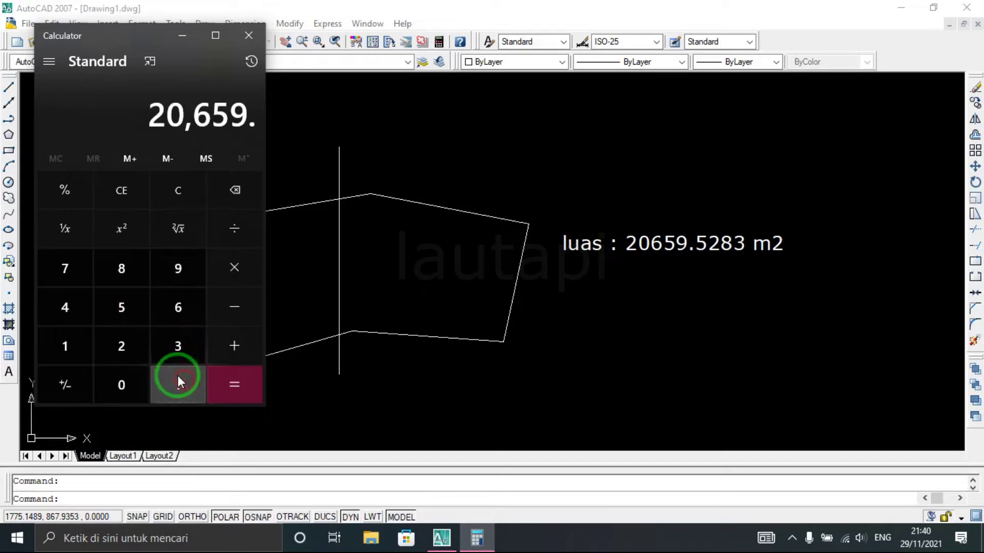
{"action": "left_click", "coordinate": [131, 309]}
{"action": "left_click", "coordinate": [131, 344]}
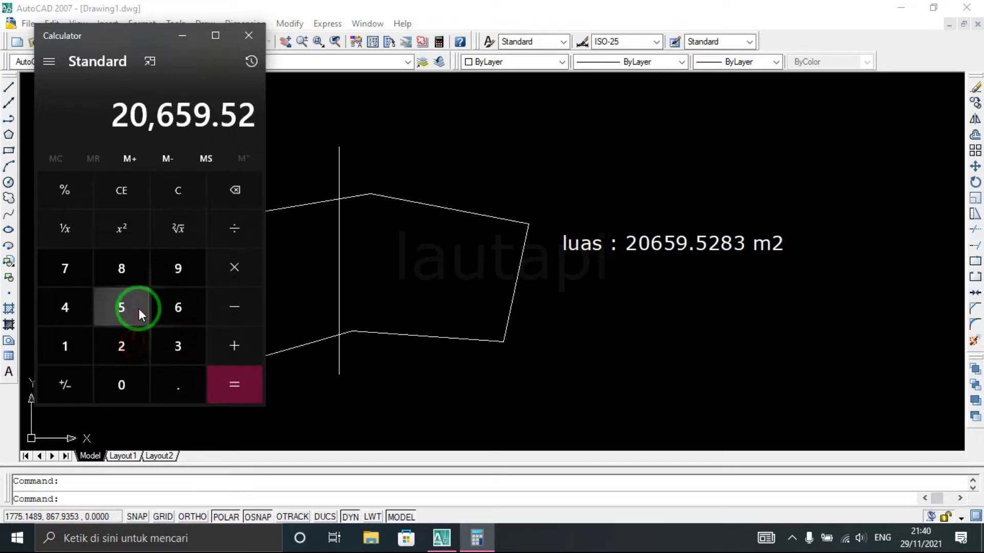
{"action": "left_click", "coordinate": [134, 263]}
{"action": "left_click", "coordinate": [175, 344]}
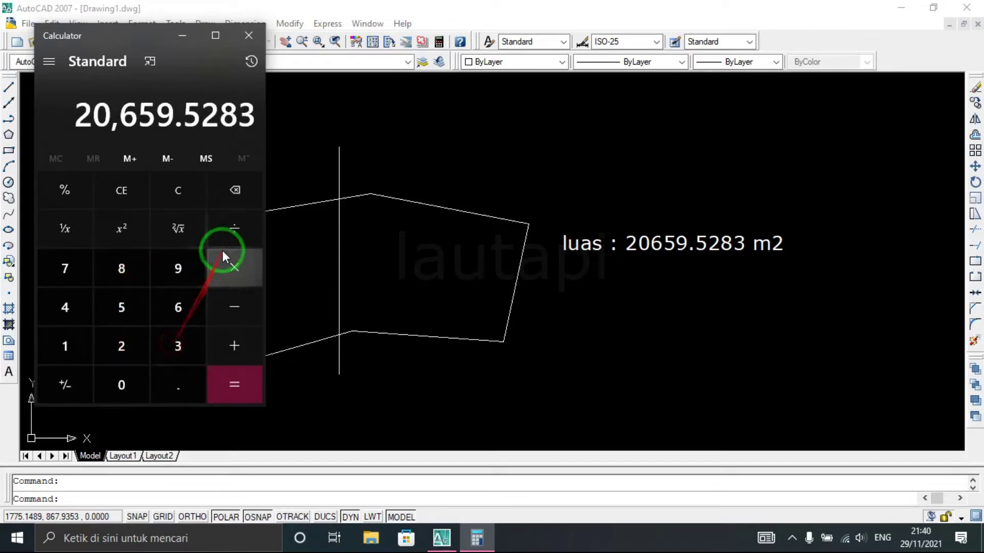
Divide the area by 2 and copy the result 10,329.76415.
{"action": "left_click", "coordinate": [233, 233]}
{"action": "left_click", "coordinate": [136, 347]}
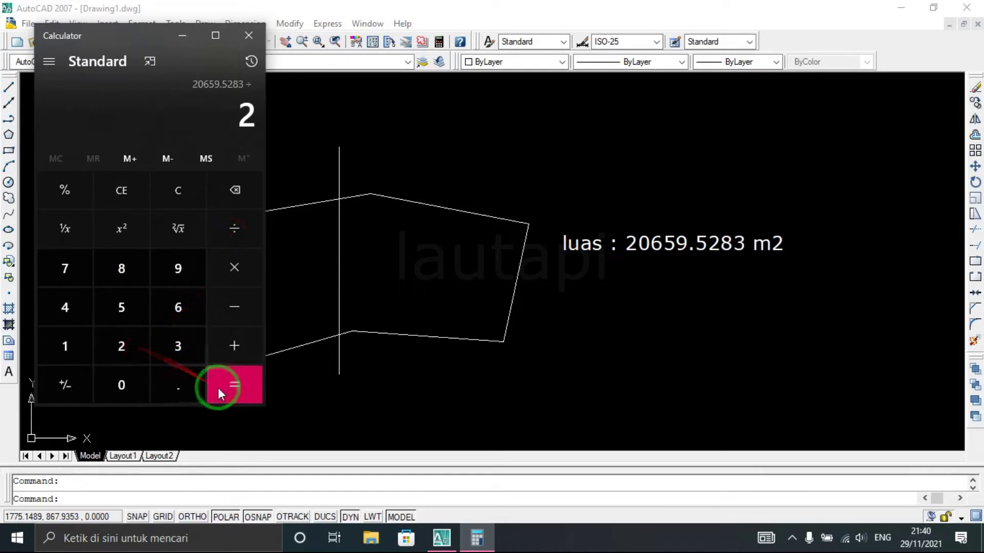
{"action": "left_click", "coordinate": [223, 389]}
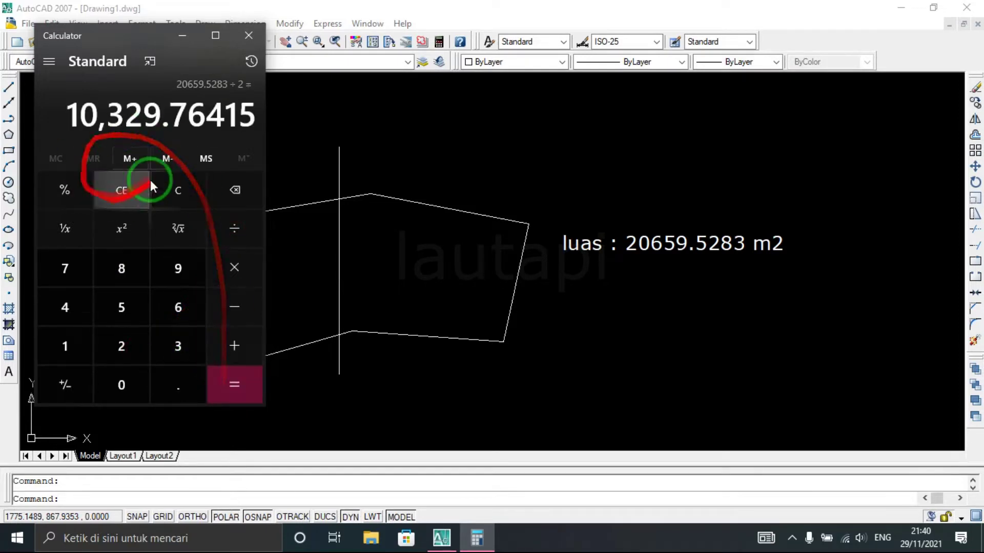
{"action": "left_click_drag", "start_coordinate": [69, 113], "coordinate": [255, 123]}
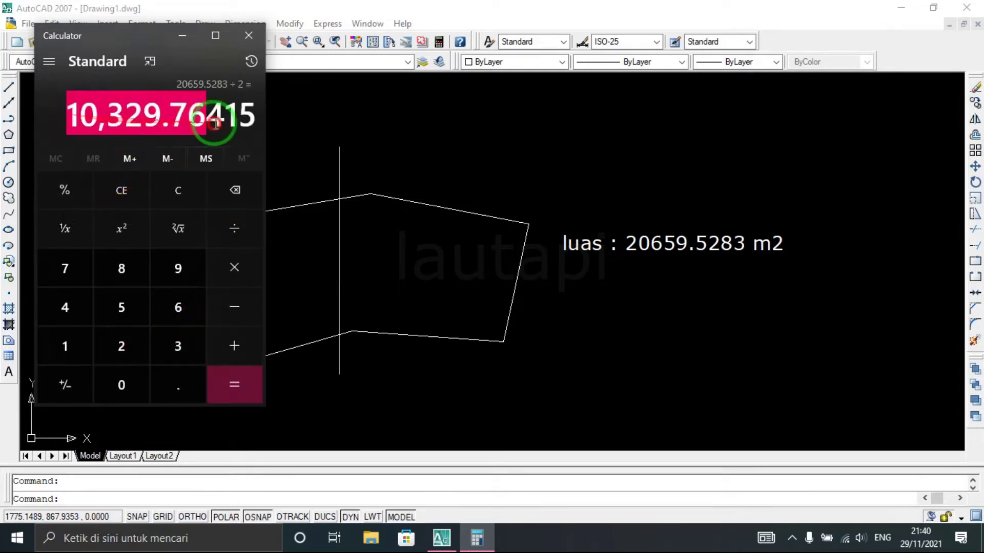
{"action": "right_click", "coordinate": [241, 119]}
{"action": "left_click", "coordinate": [254, 132]}
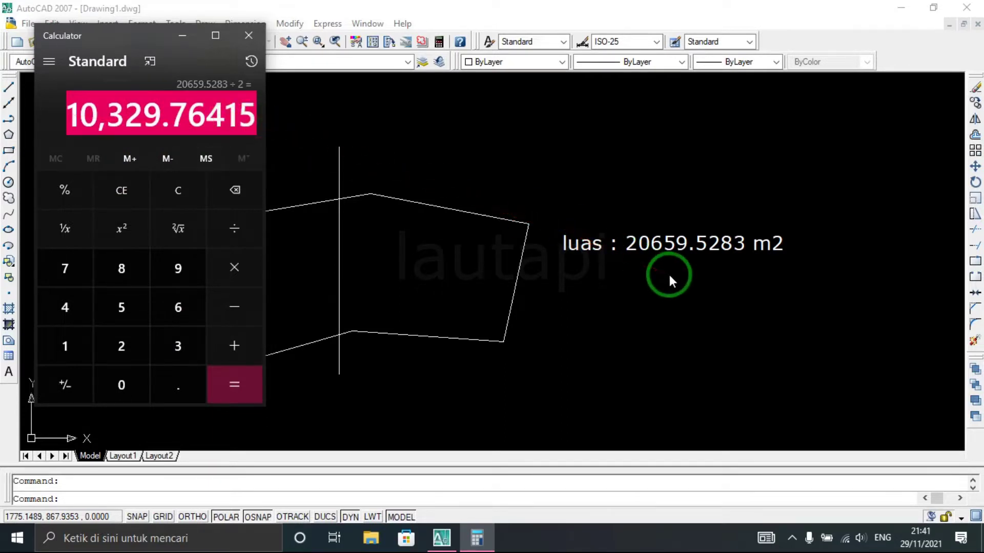
{"action": "left_click", "coordinate": [669, 274]}
{"action": "left_click", "coordinate": [625, 226]}
Copy the luas area label to just below the original.
{"action": "type", "text": "co"}
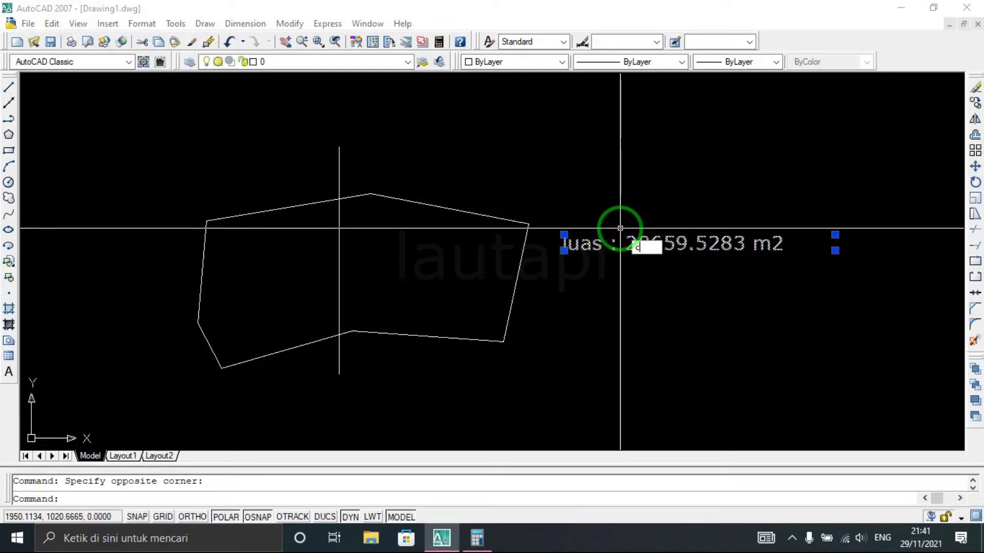
{"action": "key", "text": "Return"}
{"action": "left_click", "coordinate": [564, 250]}
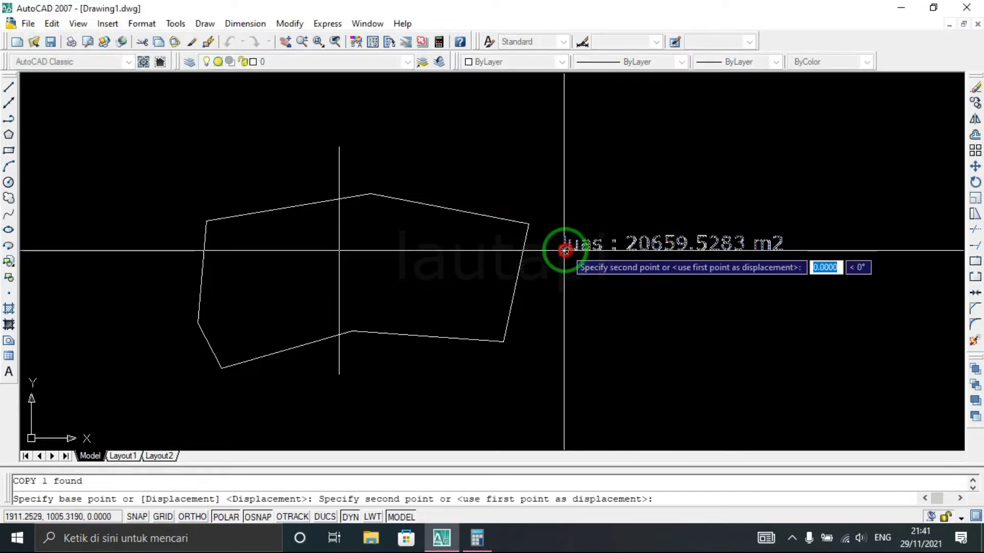
{"action": "left_click", "coordinate": [566, 293]}
{"action": "key", "text": "Escape"}
Change the copied label to 'luas setelah di bagi 2 : 10,329.76415 m2', wrapped onto two lines.
{"action": "double_click", "coordinate": [644, 290]}
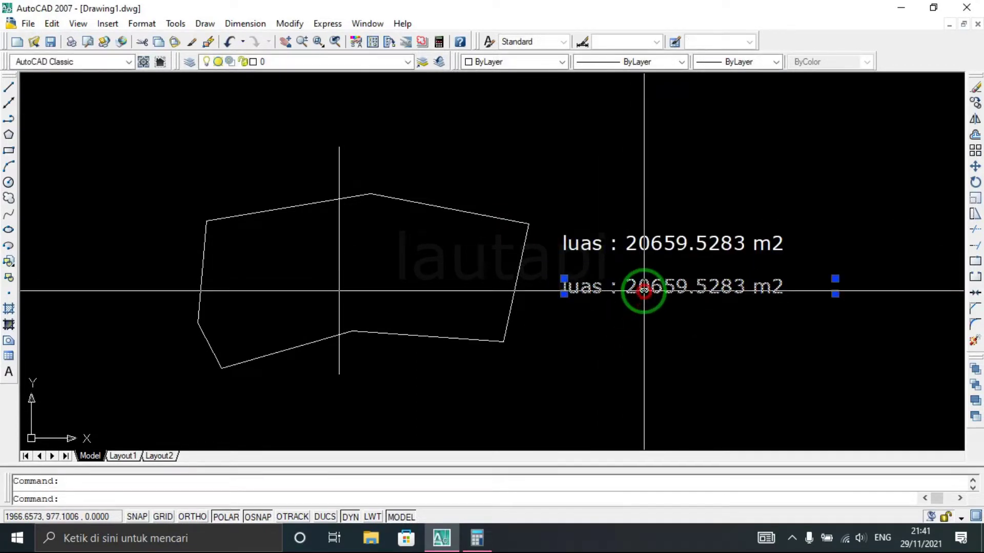
{"action": "left_click_drag", "start_coordinate": [627, 290], "coordinate": [739, 288]}
{"action": "key", "text": "ctrl+v"}
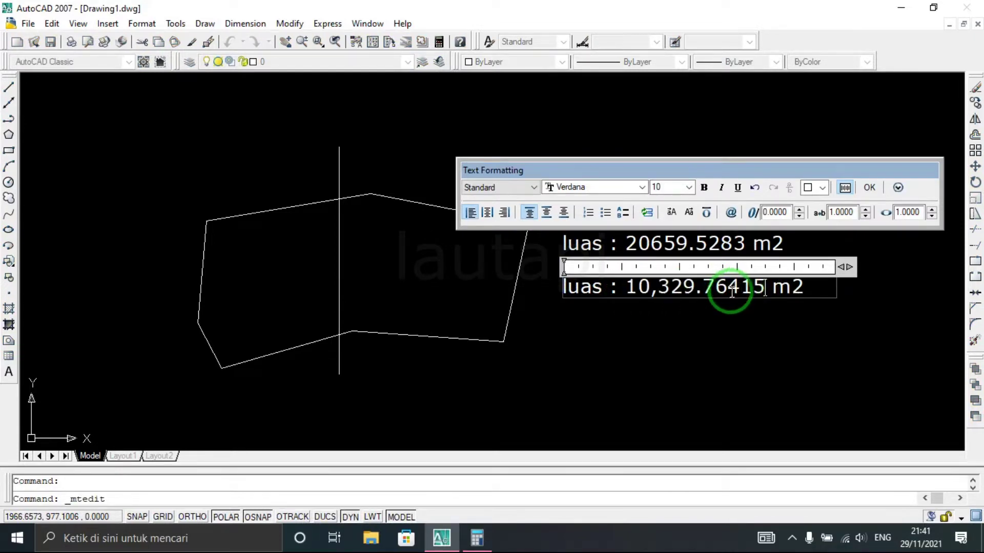
{"action": "left_click", "coordinate": [606, 290]}
{"action": "key", "text": "BackSpace"}
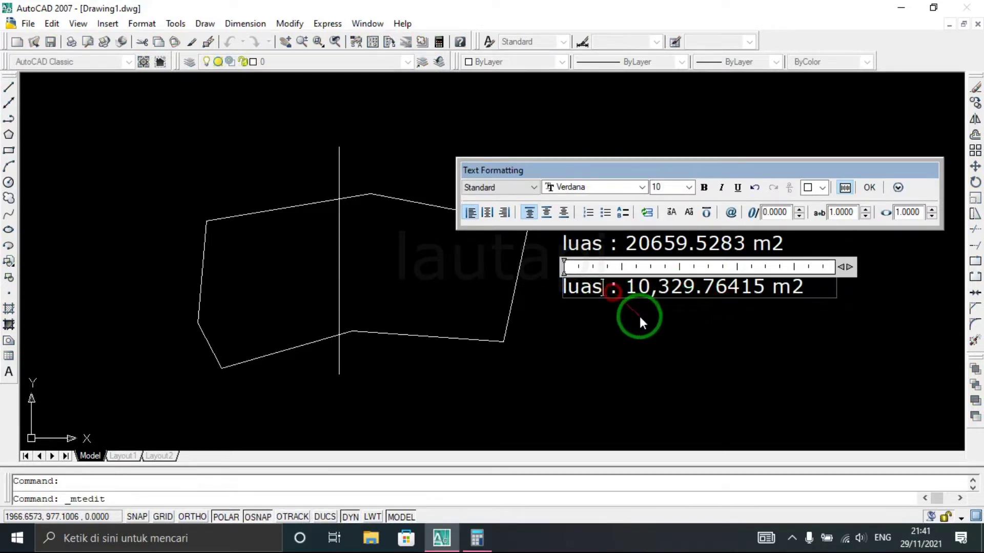
{"action": "type", "text": "setela"}
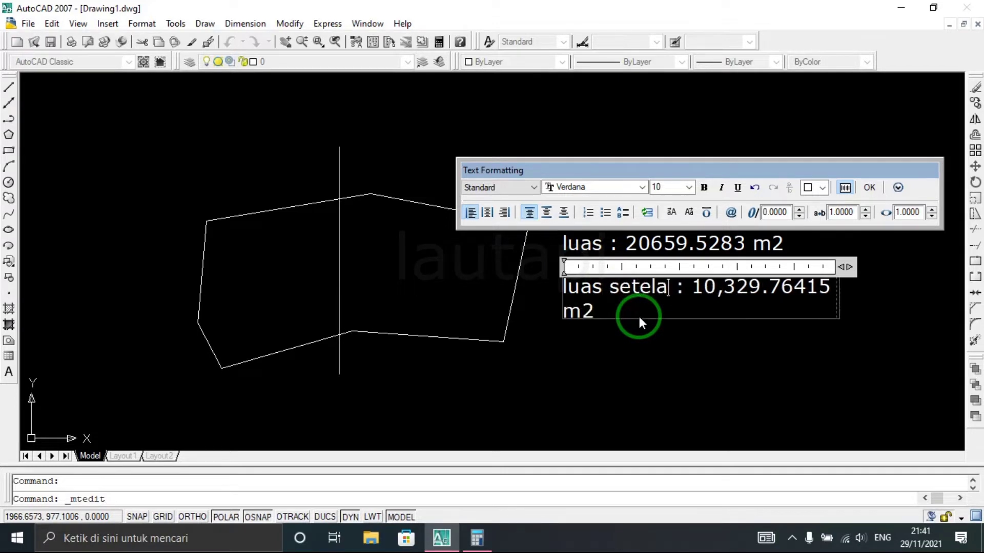
{"action": "type", "text": "h di bagi 2"}
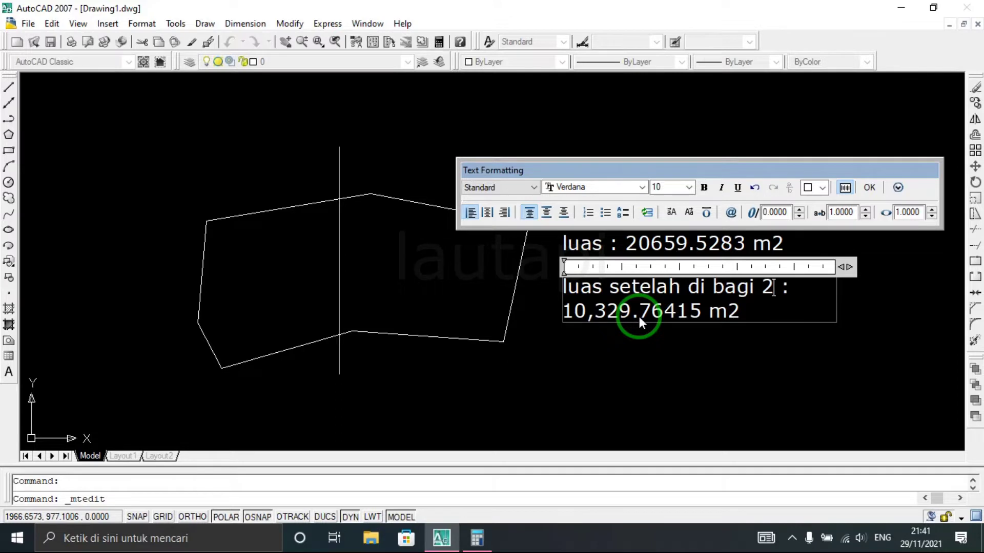
{"action": "left_click_drag", "start_coordinate": [850, 269], "coordinate": [801, 290]}
{"action": "left_click", "coordinate": [820, 364]}
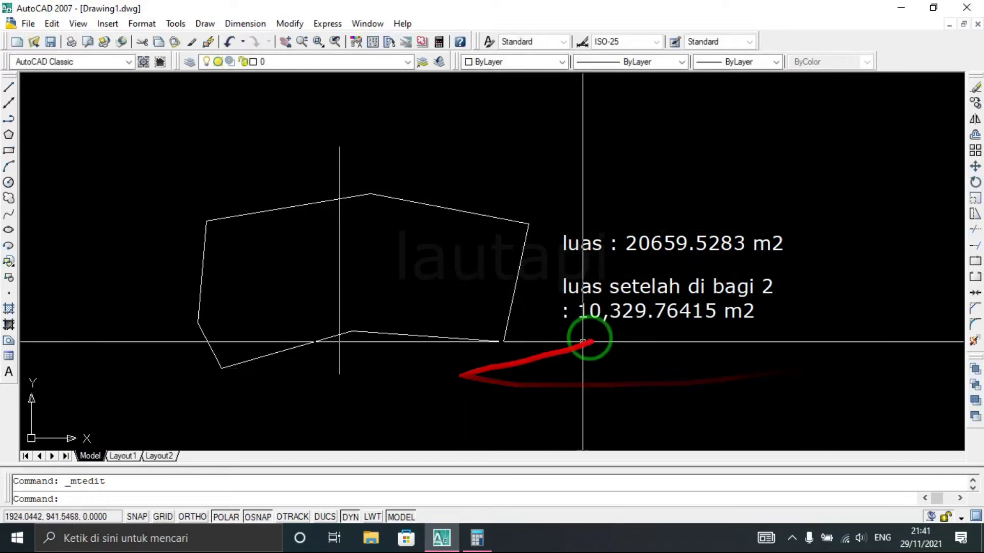
Remove the thousands comma so the label reads 10329.76415 m2.
{"action": "double_click", "coordinate": [596, 317]}
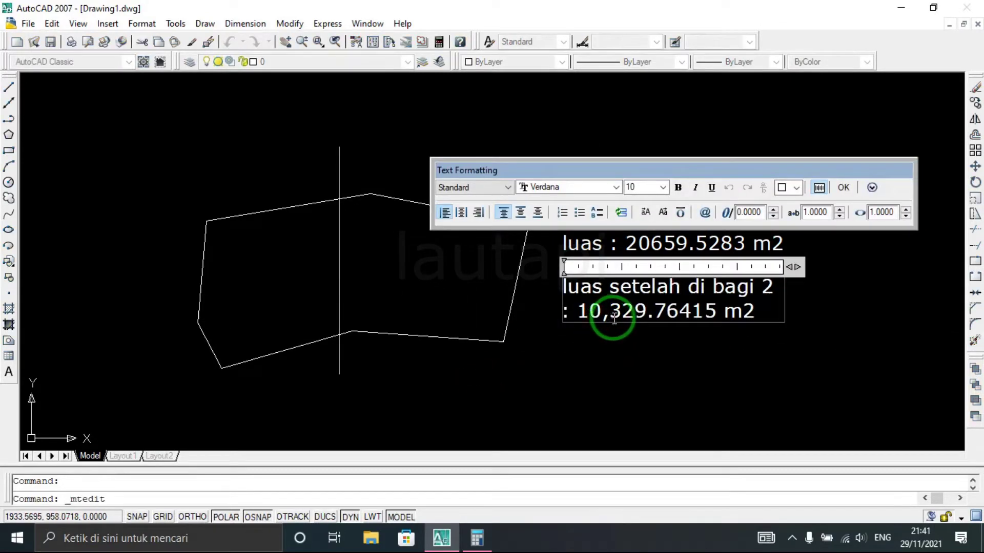
{"action": "key", "text": "Delete"}
{"action": "left_click", "coordinate": [638, 359]}
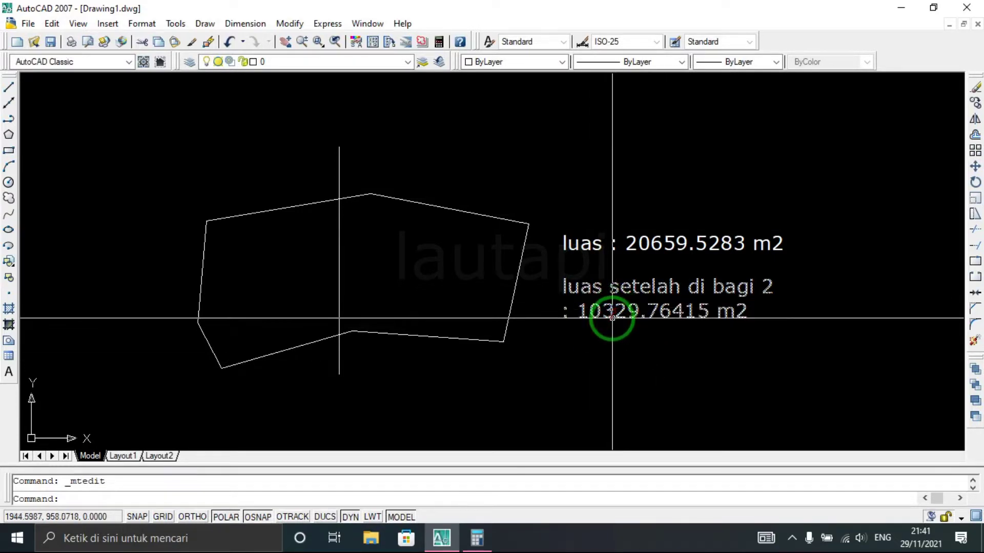
{"action": "middle_click_drag", "start_coordinate": [389, 279], "coordinate": [399, 288]}
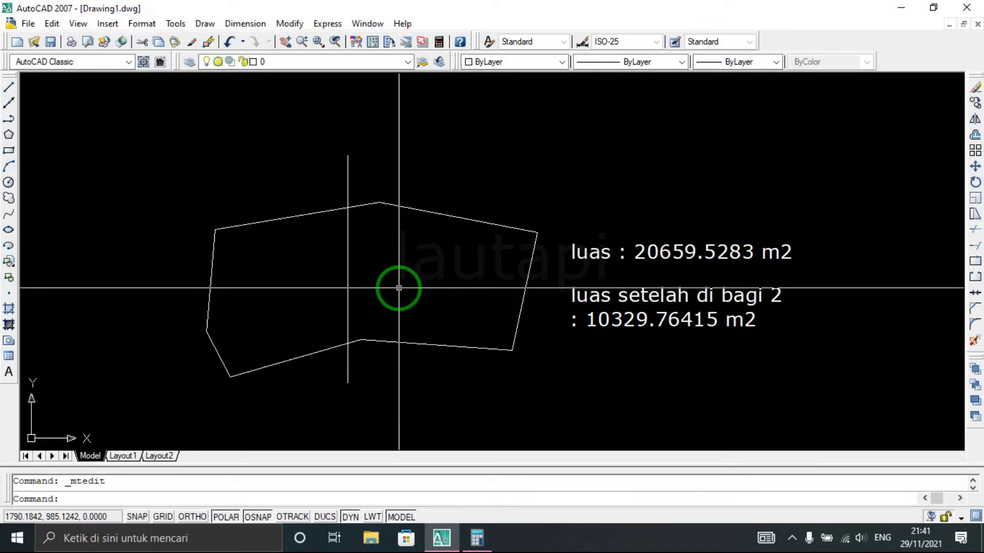
Run the CD area-division routine and select the closed polygon as the parcel.
{"action": "type", "text": "cd"}
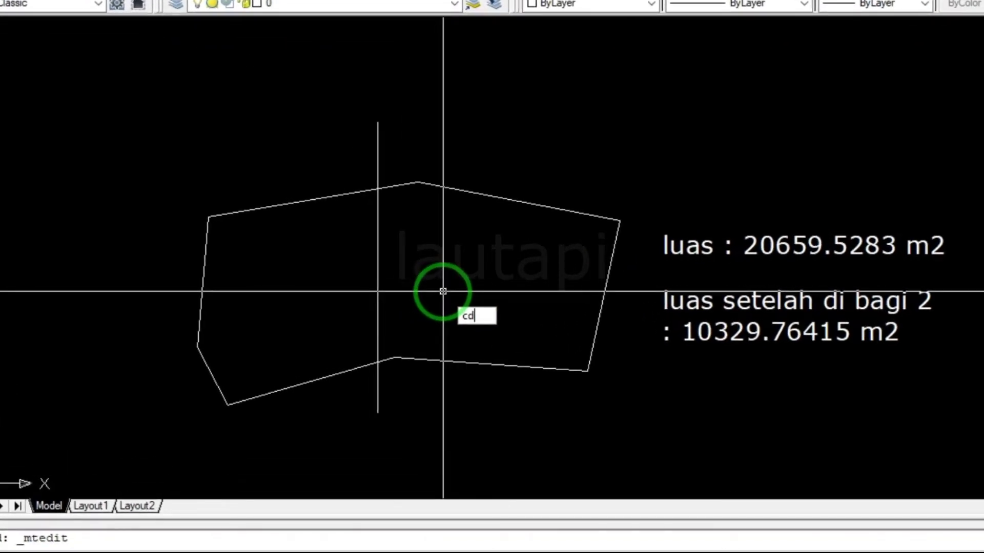
{"action": "key", "text": "Return"}
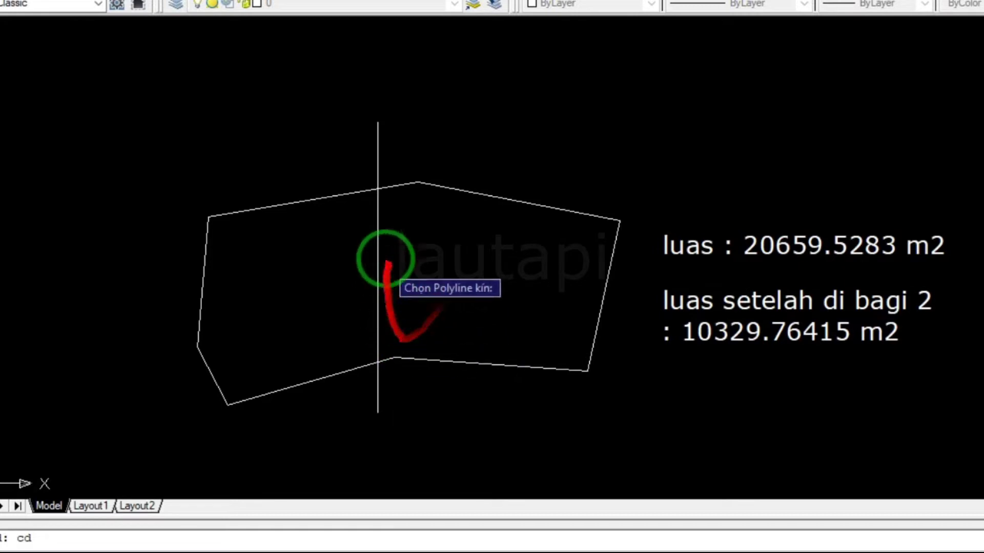
{"action": "middle_click_drag", "start_coordinate": [374, 259], "coordinate": [429, 264]}
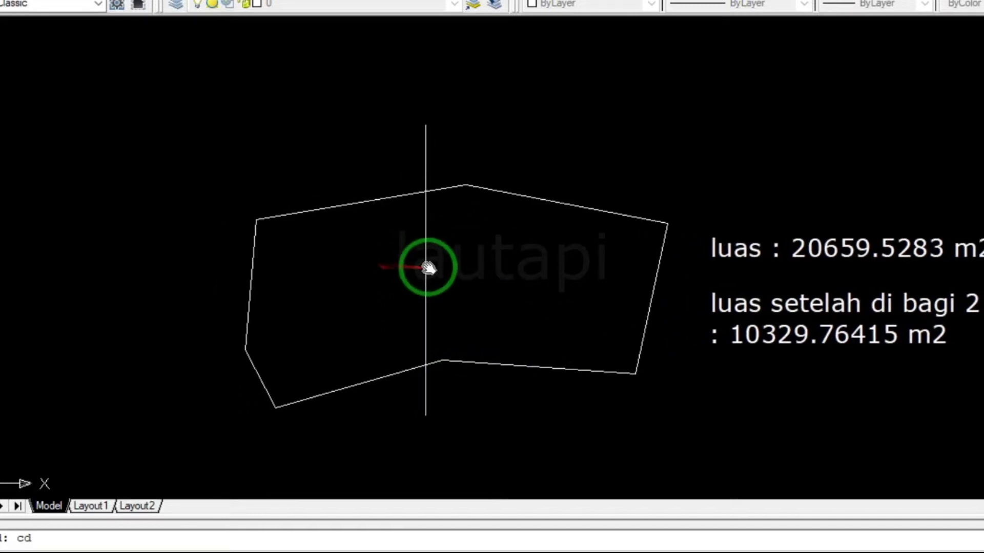
{"action": "scroll", "coordinate": [441, 280], "scroll_direction": "up", "scroll_amount": 2}
{"action": "middle_click_drag", "start_coordinate": [479, 286], "coordinate": [360, 287]}
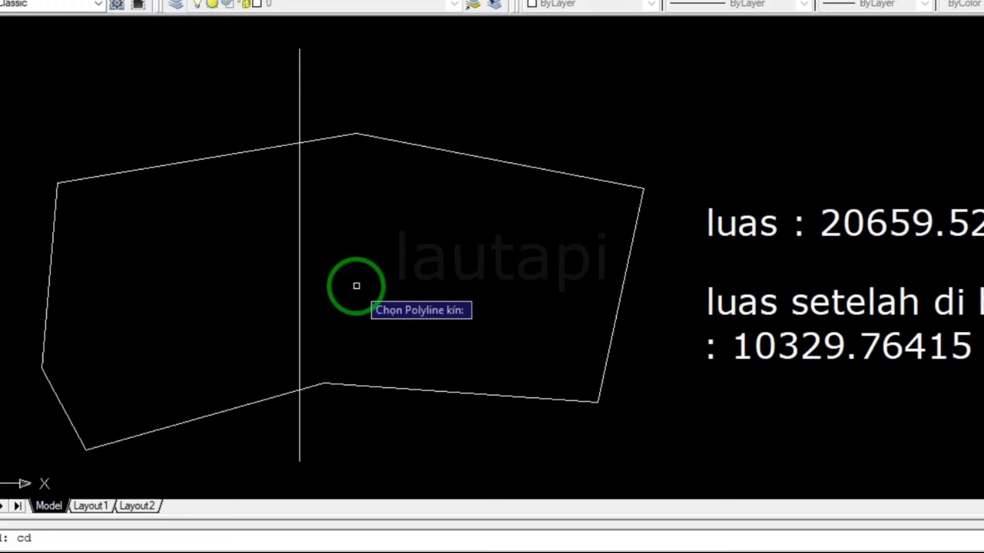
{"action": "left_click", "coordinate": [218, 158]}
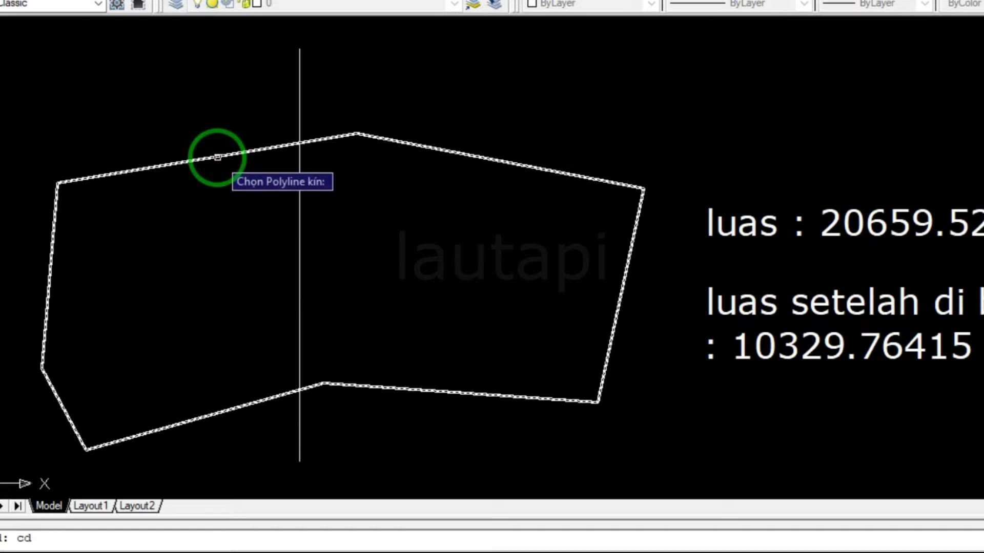
{"action": "left_click", "coordinate": [218, 157]}
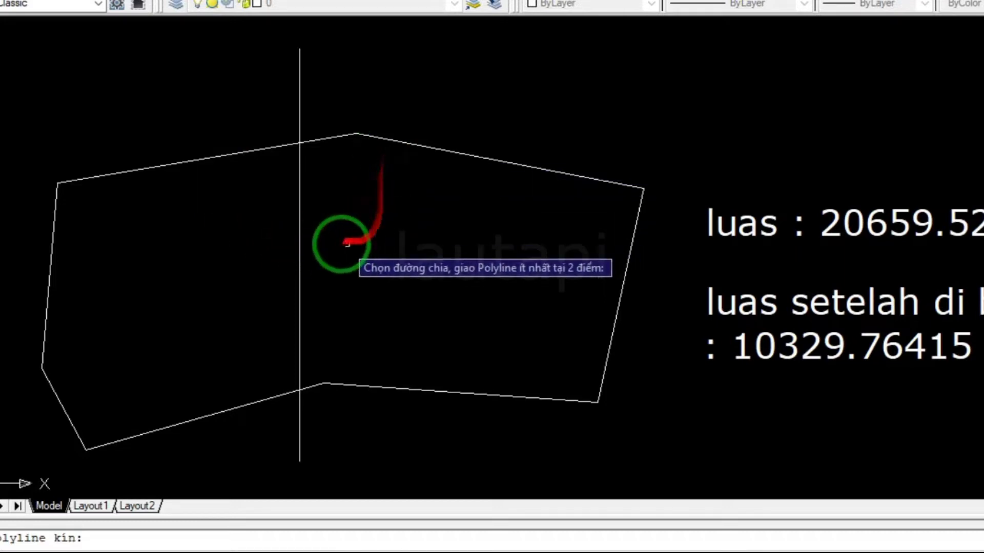
Choose the vertical line as divider, mark the side, and enter area 10329.76515.
{"action": "left_click", "coordinate": [296, 225]}
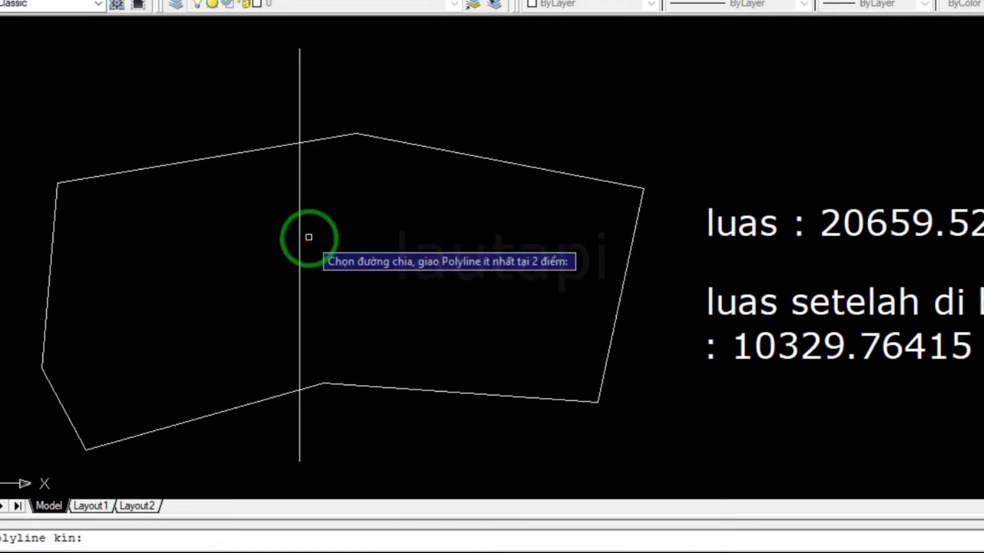
{"action": "left_click", "coordinate": [299, 270]}
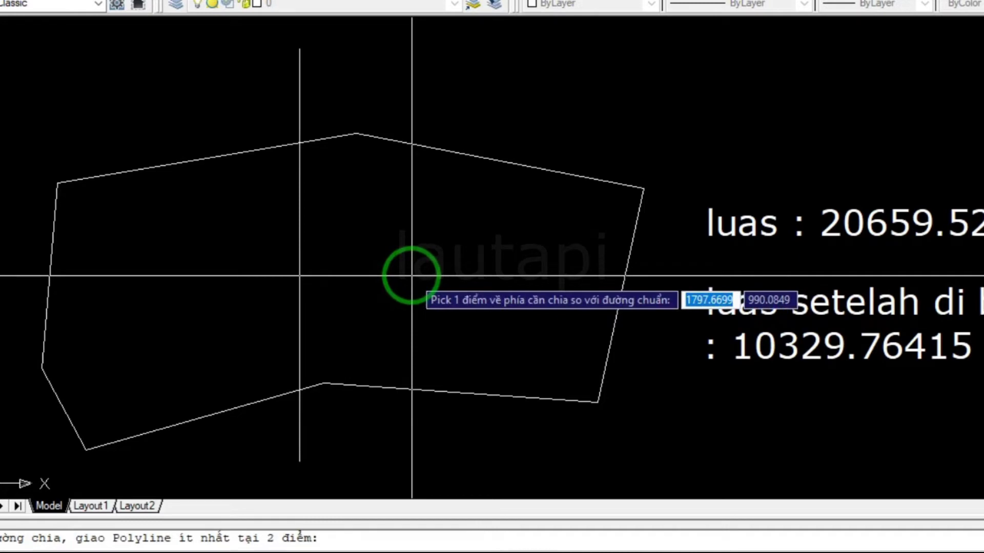
{"action": "scroll", "coordinate": [402, 274], "scroll_direction": "down", "scroll_amount": 2}
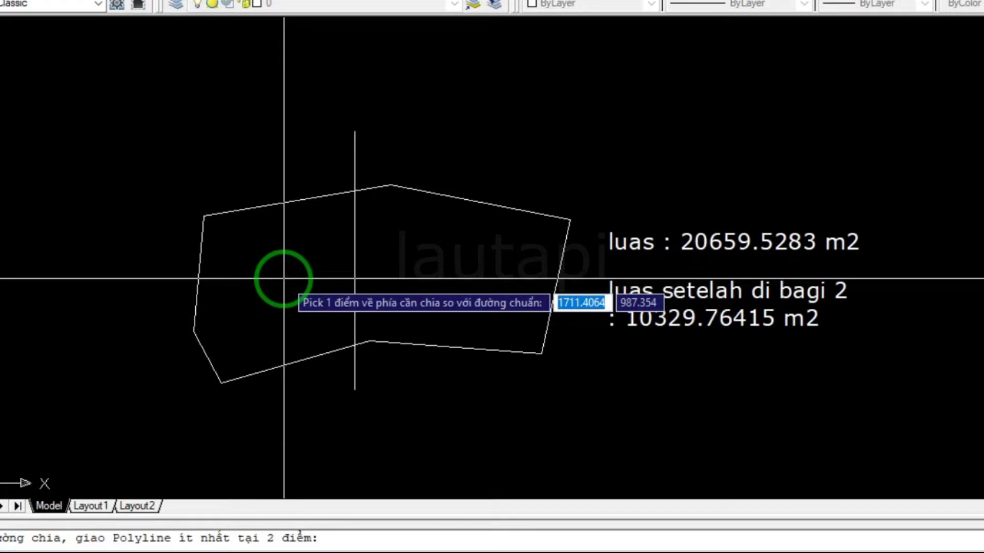
{"action": "left_click", "coordinate": [284, 279]}
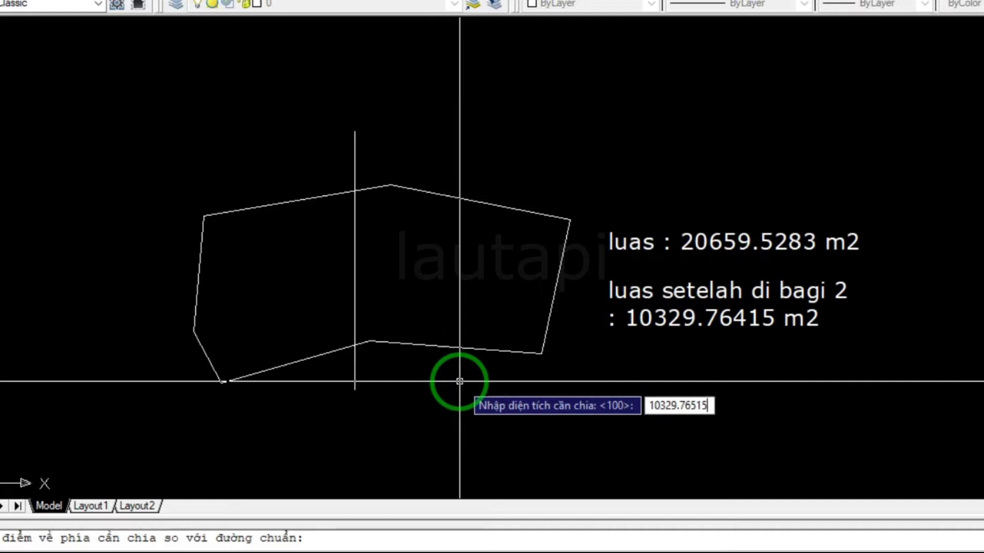
{"action": "key", "text": "Return"}
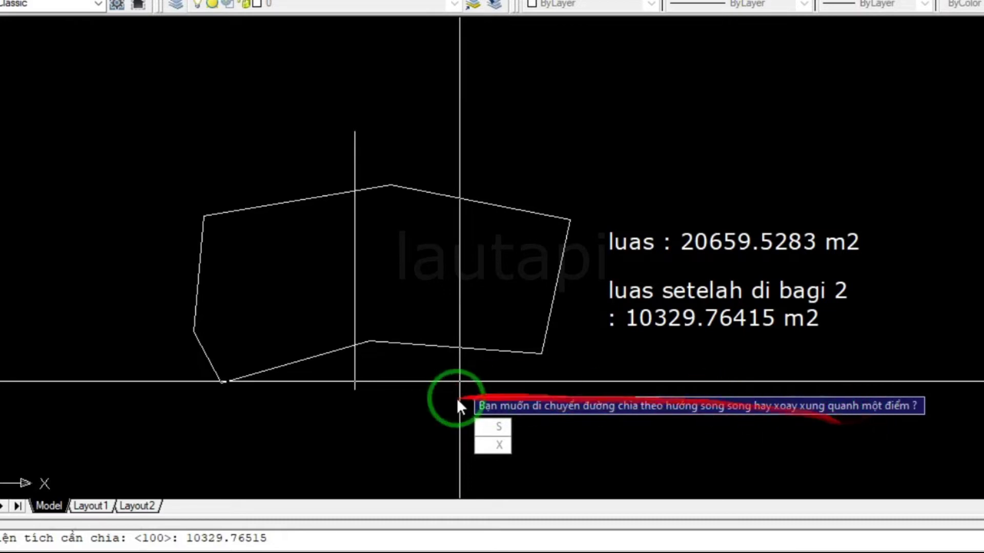
Shift the divider parallel with the S option and dismiss the Xong! message.
{"action": "left_click", "coordinate": [499, 427]}
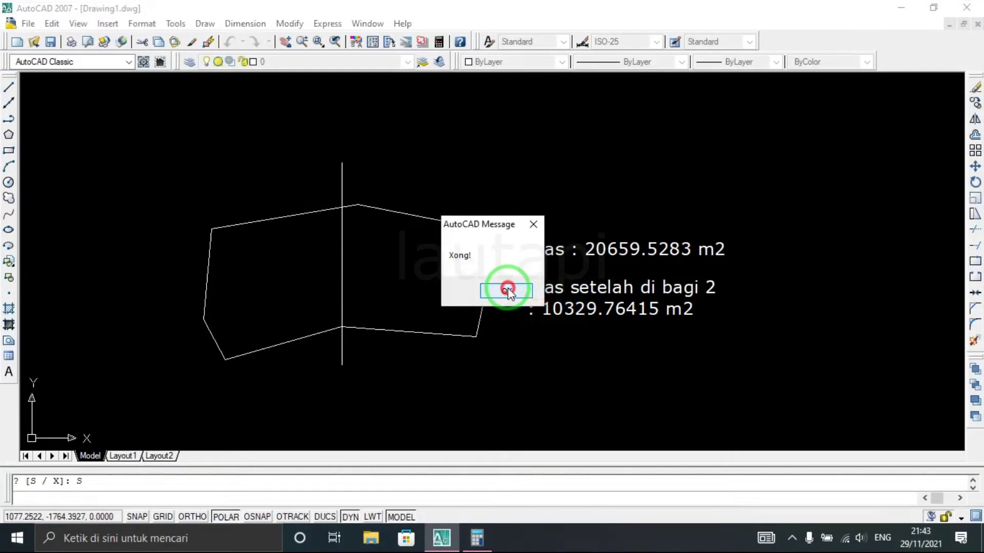
{"action": "left_click", "coordinate": [510, 291]}
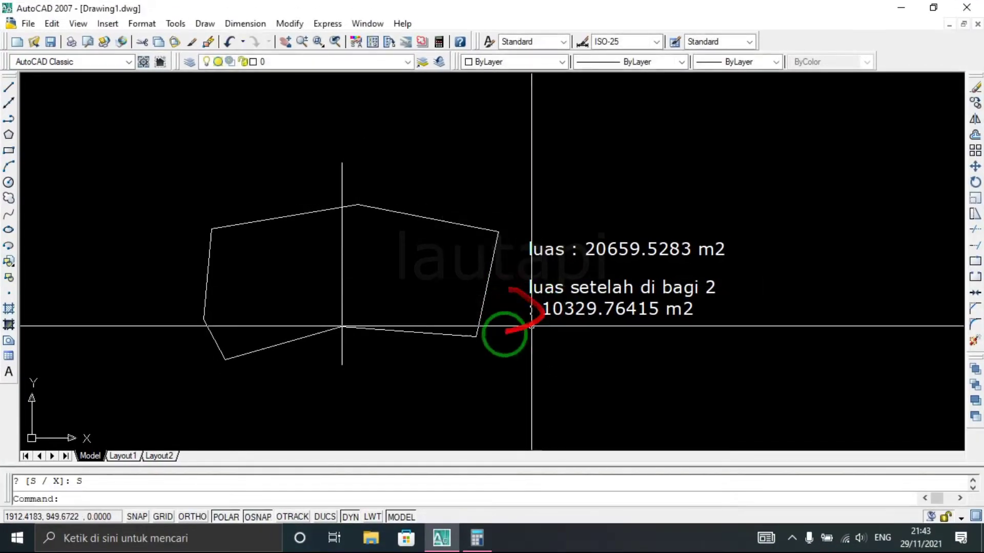
{"action": "scroll", "coordinate": [302, 354], "scroll_direction": "up", "scroll_amount": 2}
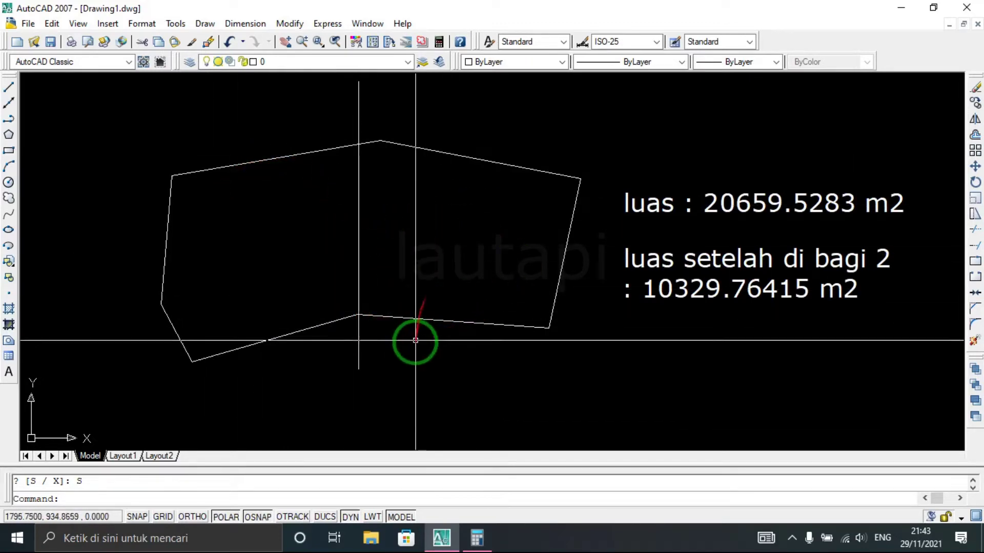
Trim the dividing line's ends above and below the polygon.
{"action": "left_click", "coordinate": [419, 355]}
{"action": "left_click", "coordinate": [309, 120]}
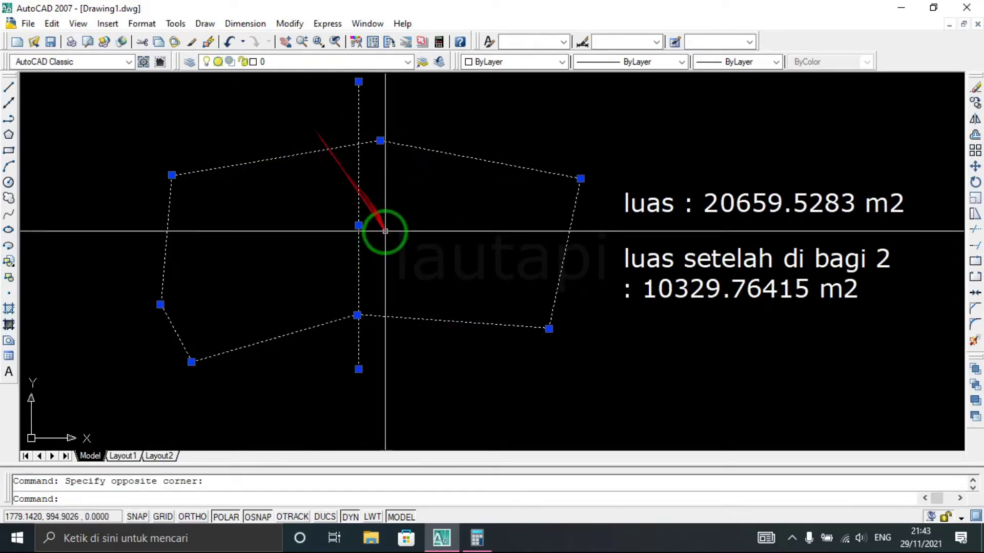
{"action": "middle_click_drag", "start_coordinate": [384, 233], "coordinate": [393, 272]}
{"action": "type", "text": "tr"}
{"action": "key", "text": "Return"}
{"action": "left_click", "coordinate": [404, 146]}
{"action": "left_click", "coordinate": [328, 123]}
{"action": "left_click", "coordinate": [390, 338]}
{"action": "left_click", "coordinate": [353, 389]}
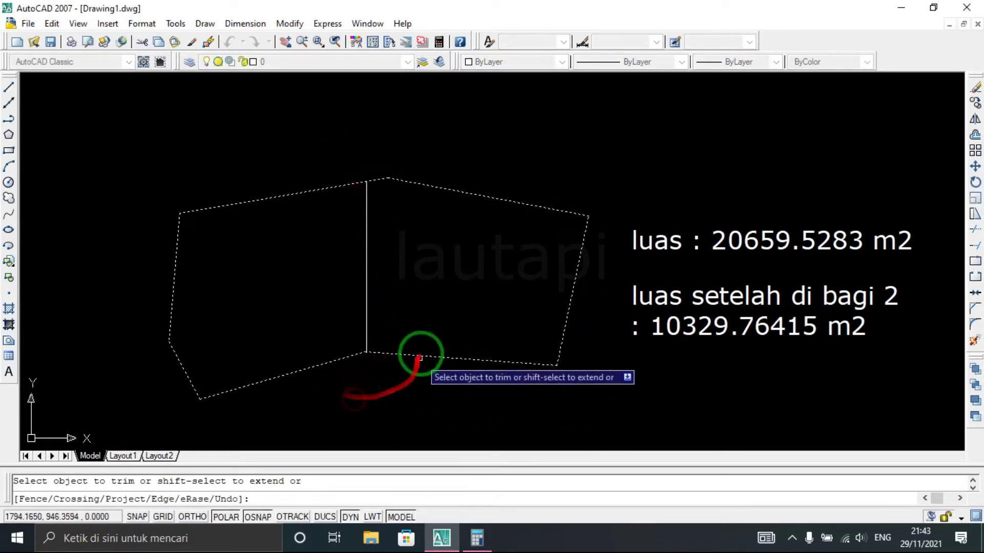
{"action": "key", "text": "Escape"}
Create closed boundary polylines for both polygon halves with BO.
{"action": "type", "text": "bo"}
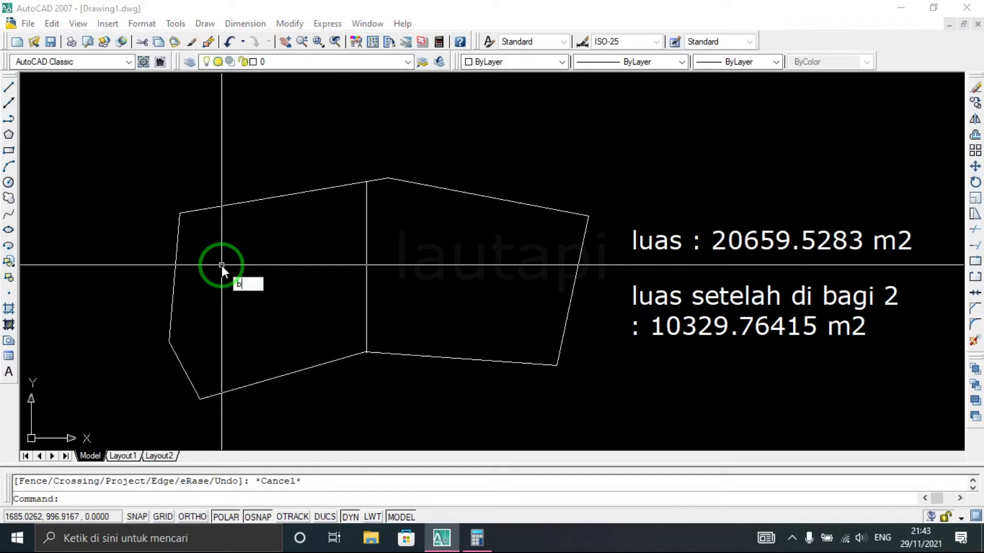
{"action": "key", "text": "Return"}
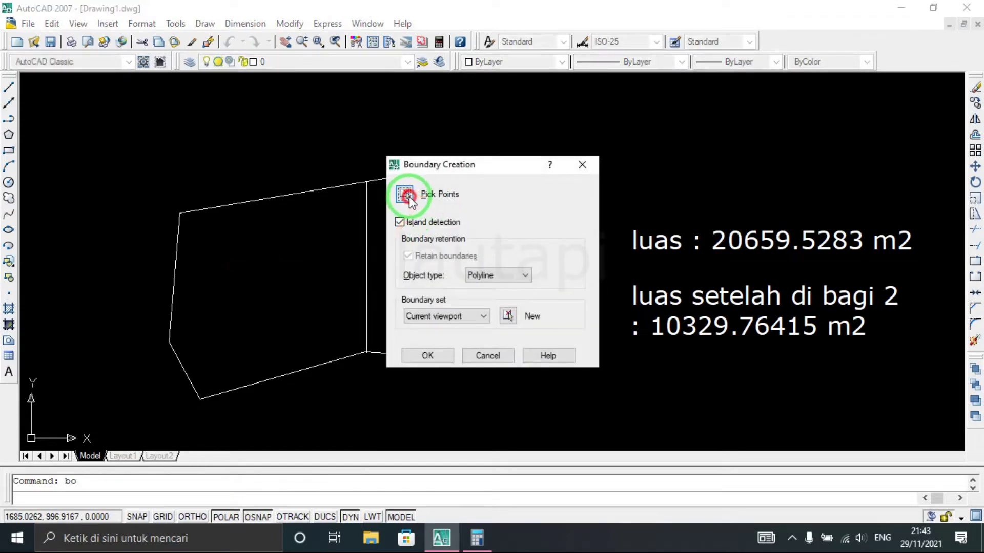
{"action": "left_click", "coordinate": [406, 195]}
{"action": "left_click", "coordinate": [268, 298]}
{"action": "left_click", "coordinate": [447, 288]}
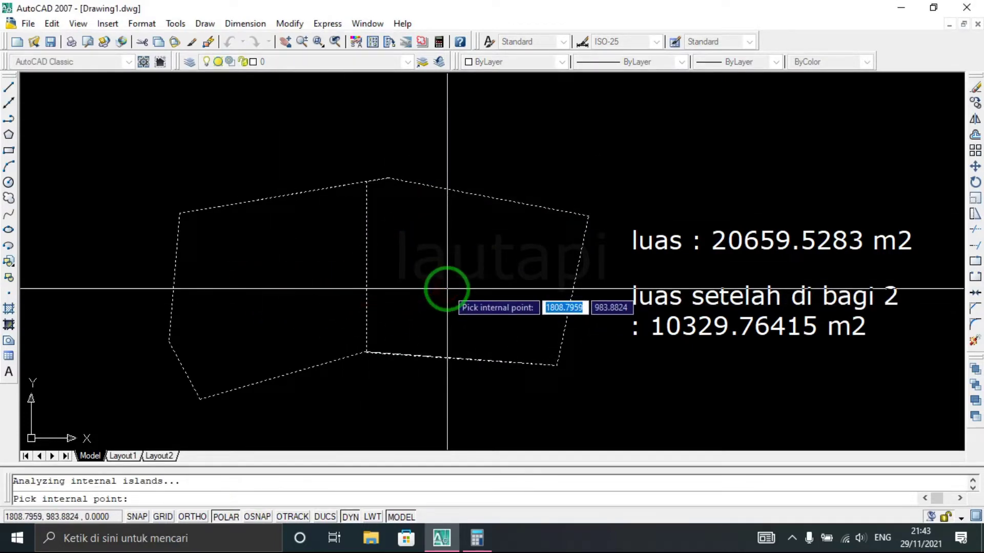
{"action": "key", "text": "Return"}
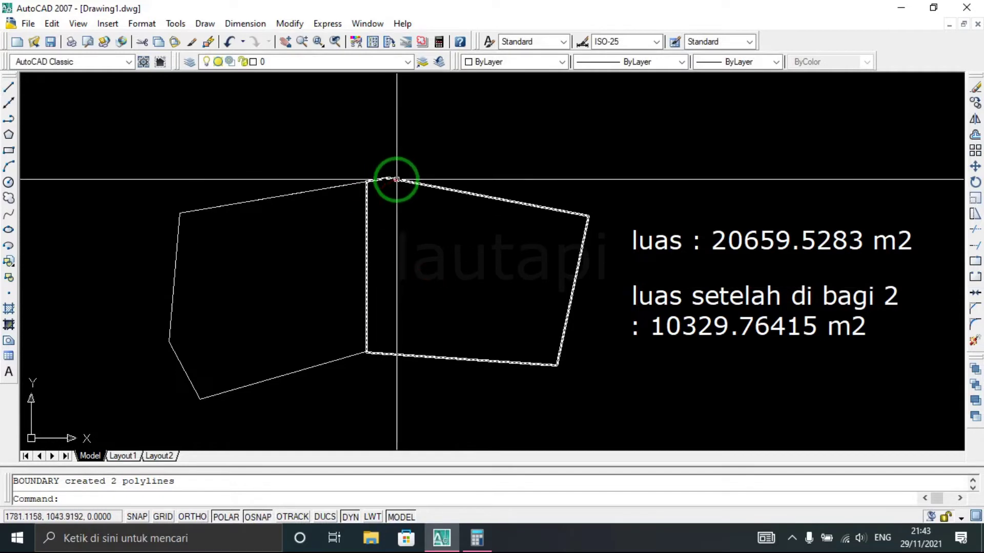
List the left half's boundary polyline to check its area.
{"action": "left_click", "coordinate": [397, 179]}
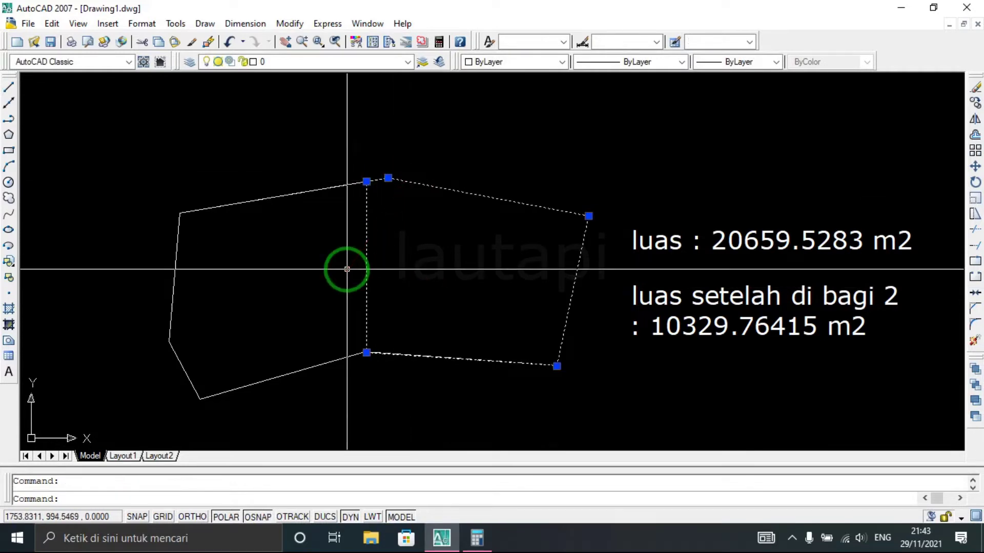
{"action": "key", "text": "Escape"}
{"action": "left_click", "coordinate": [290, 194]}
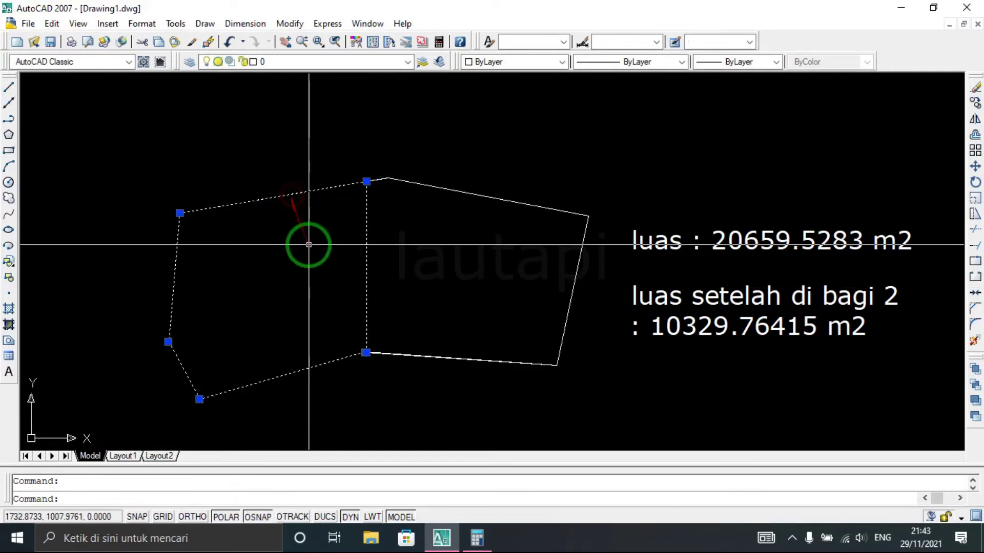
{"action": "key", "text": "Escape"}
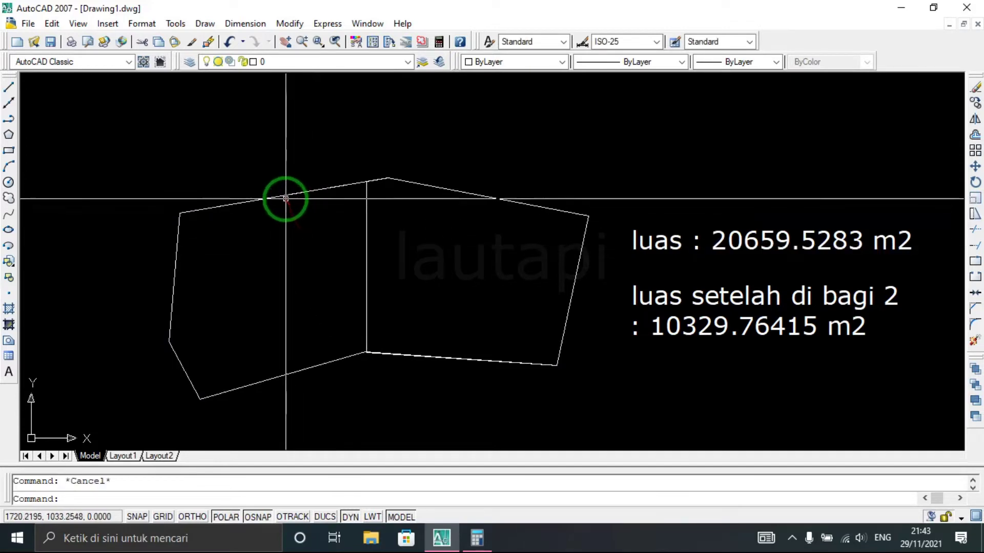
{"action": "left_click", "coordinate": [282, 196]}
{"action": "type", "text": "li"}
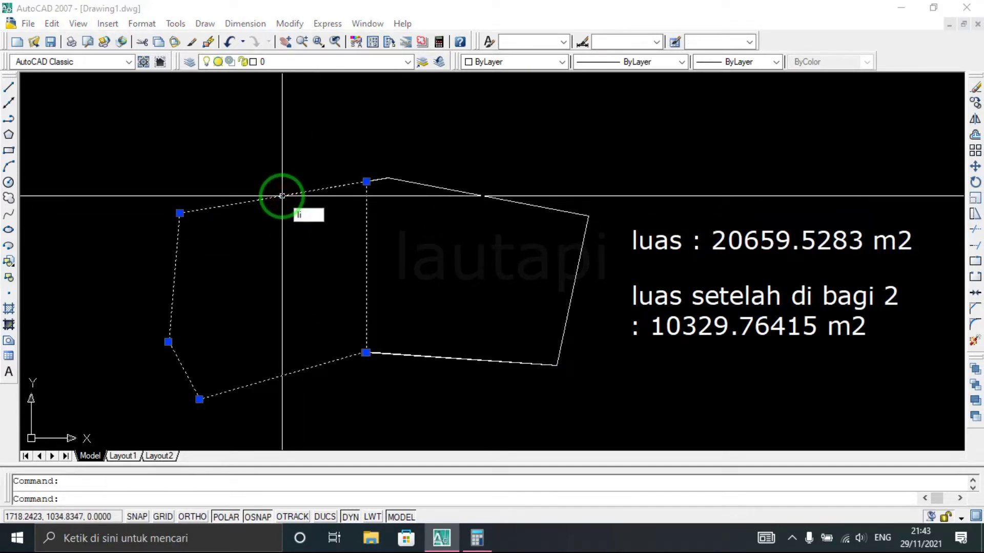
{"action": "key", "text": "Return"}
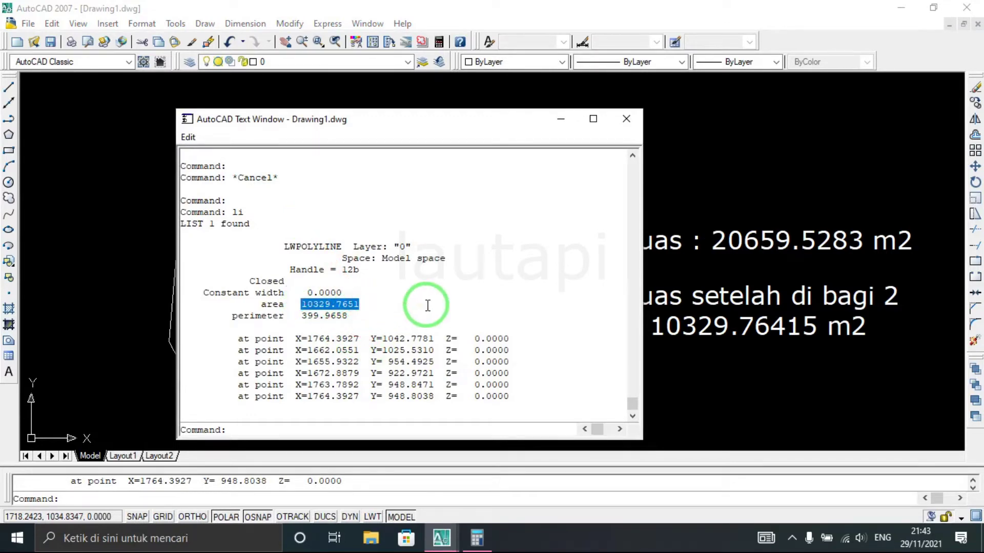
Copy the listed area 10329.7651 and select the divided-area note.
{"action": "right_click", "coordinate": [354, 307]}
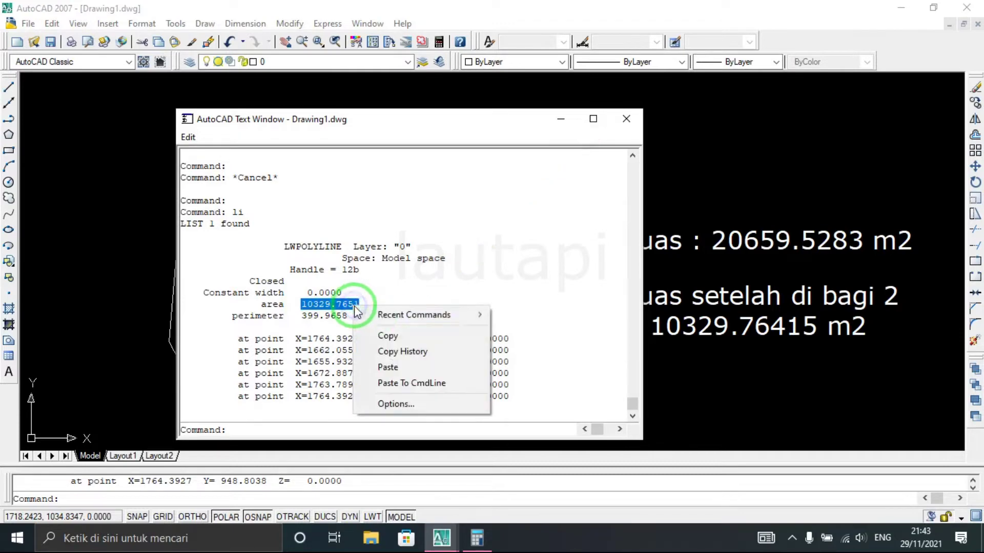
{"action": "left_click", "coordinate": [388, 335]}
{"action": "left_click", "coordinate": [627, 119]}
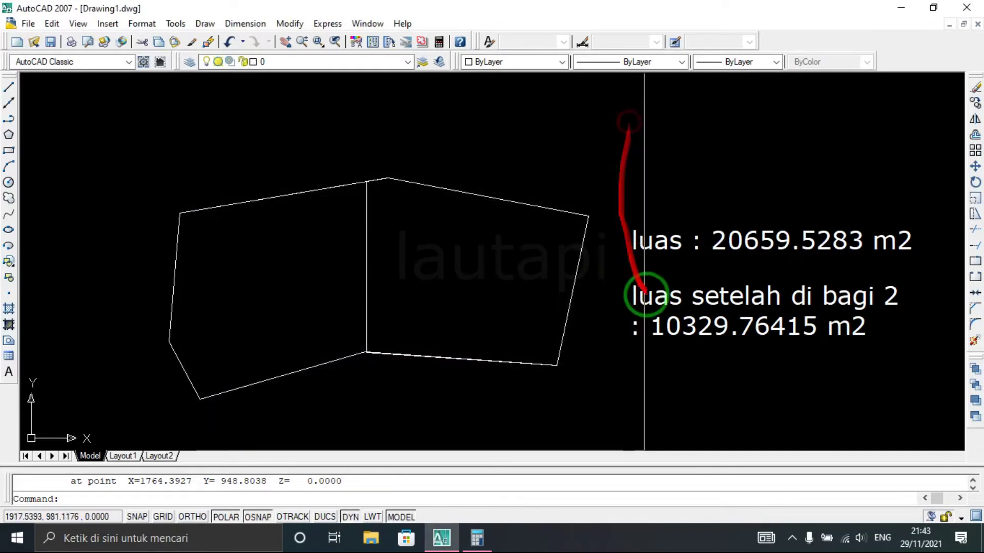
{"action": "middle_click_drag", "start_coordinate": [633, 274], "coordinate": [553, 252]}
{"action": "left_click", "coordinate": [676, 395]}
{"action": "left_click", "coordinate": [602, 274]}
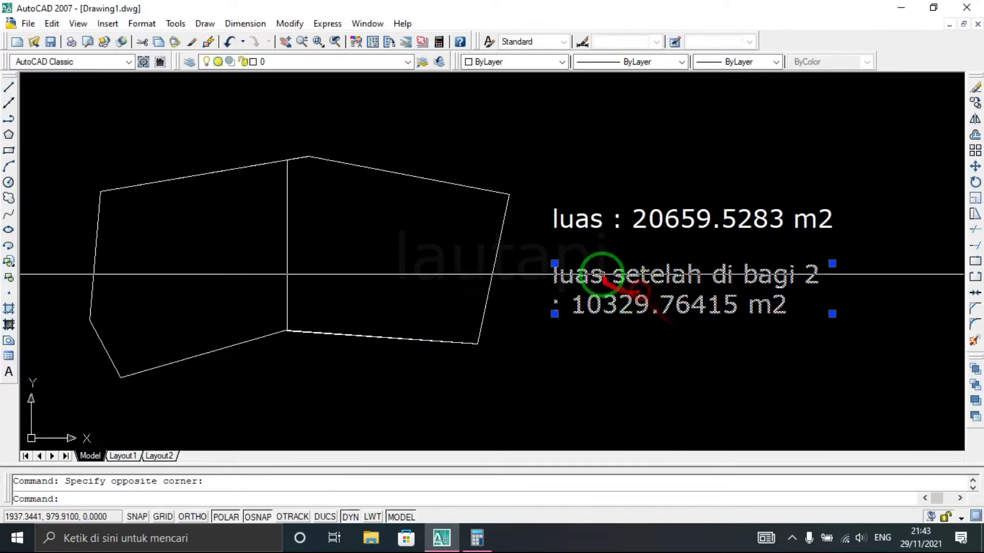
Copy the note below itself and change its text to 10329.7651 m2.
{"action": "type", "text": "co"}
{"action": "key", "text": "Return"}
{"action": "left_click", "coordinate": [598, 281]}
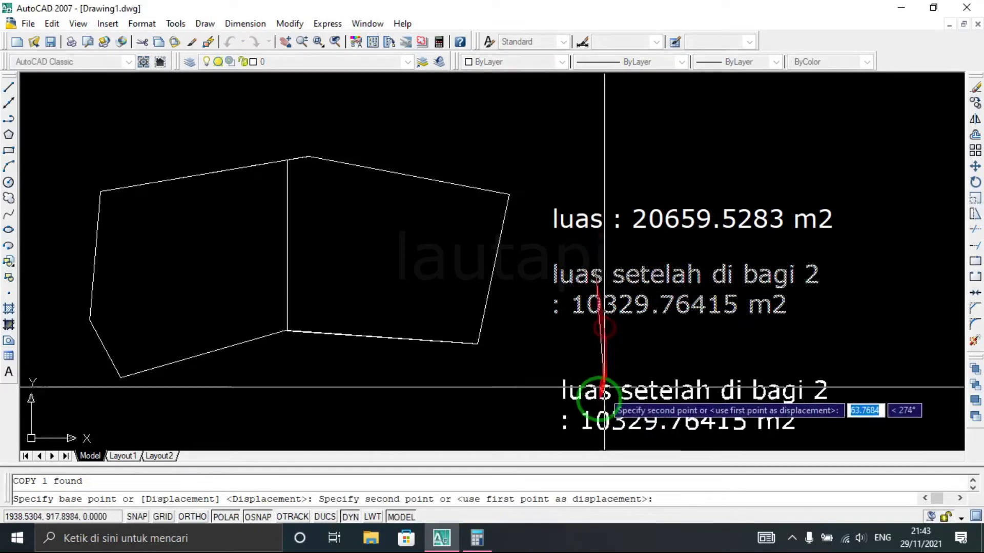
{"action": "left_click", "coordinate": [598, 382]}
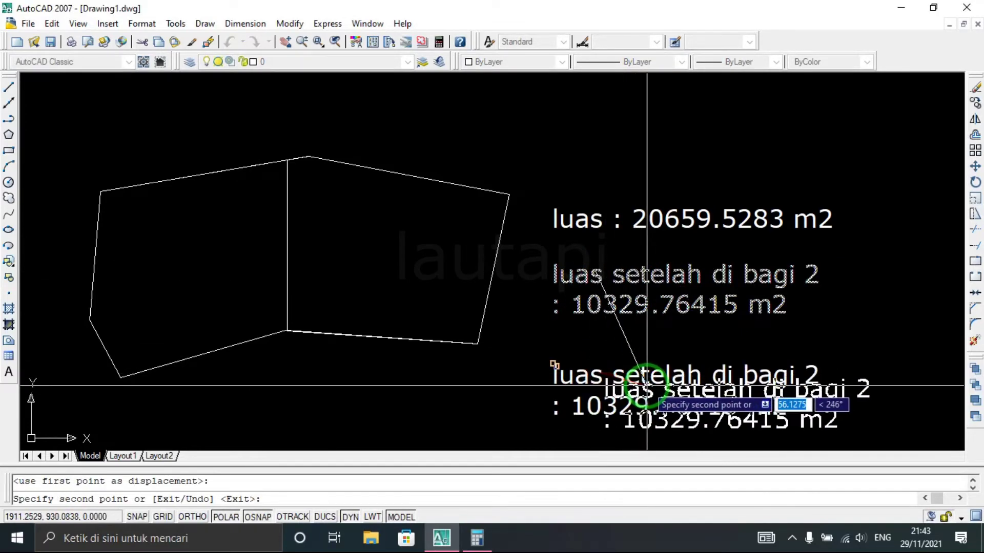
{"action": "key", "text": "Escape"}
{"action": "double_click", "coordinate": [658, 382]}
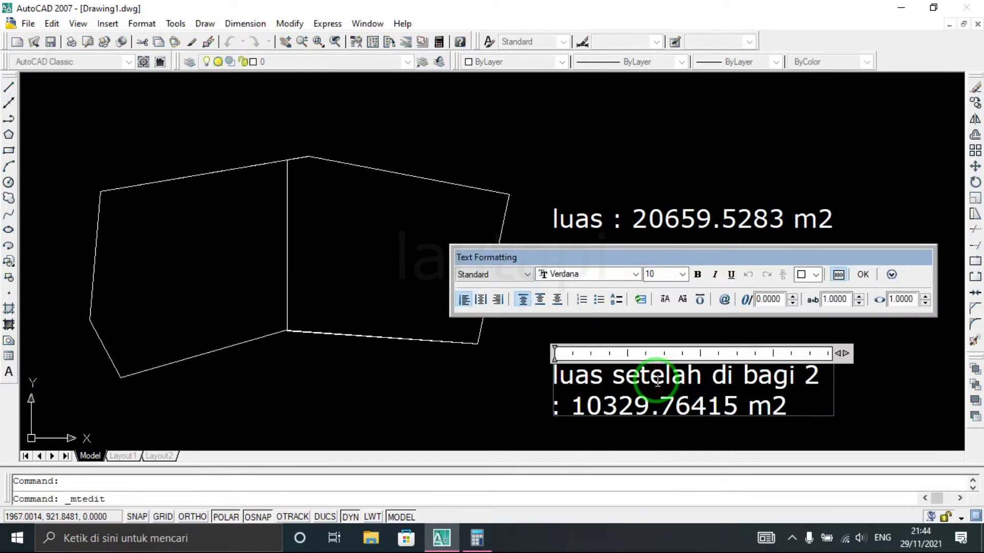
{"action": "key", "text": "ctrl+a"}
{"action": "type", "text": "10329.7651"}
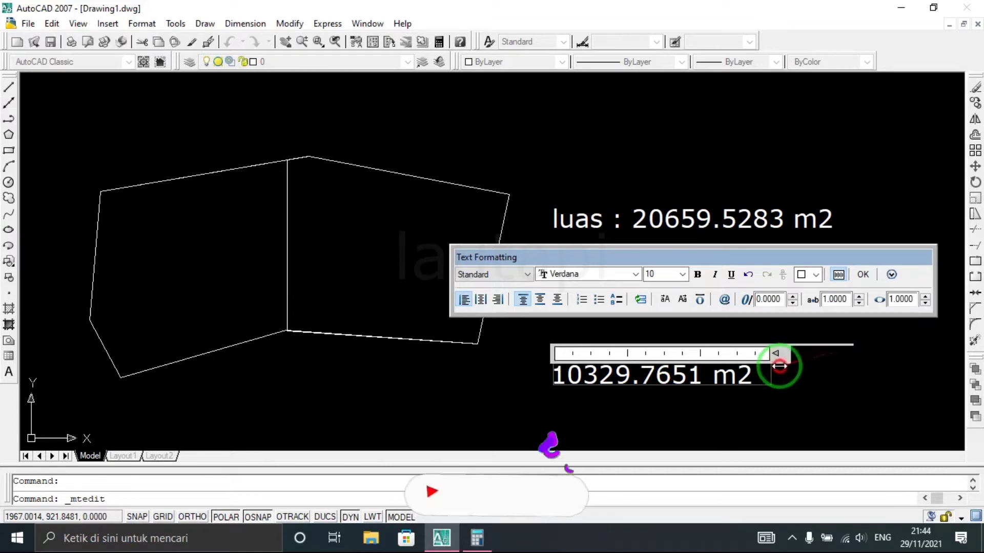
{"action": "left_click", "coordinate": [794, 401]}
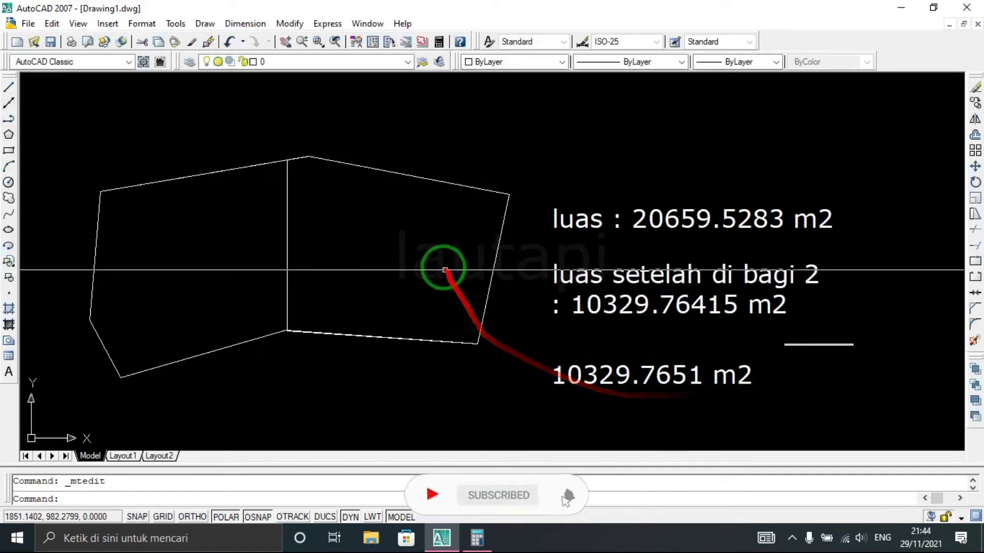
{"action": "scroll", "coordinate": [522, 293], "scroll_direction": "down", "scroll_amount": 1}
{"action": "scroll", "coordinate": [523, 293], "scroll_direction": "down", "scroll_amount": 1}
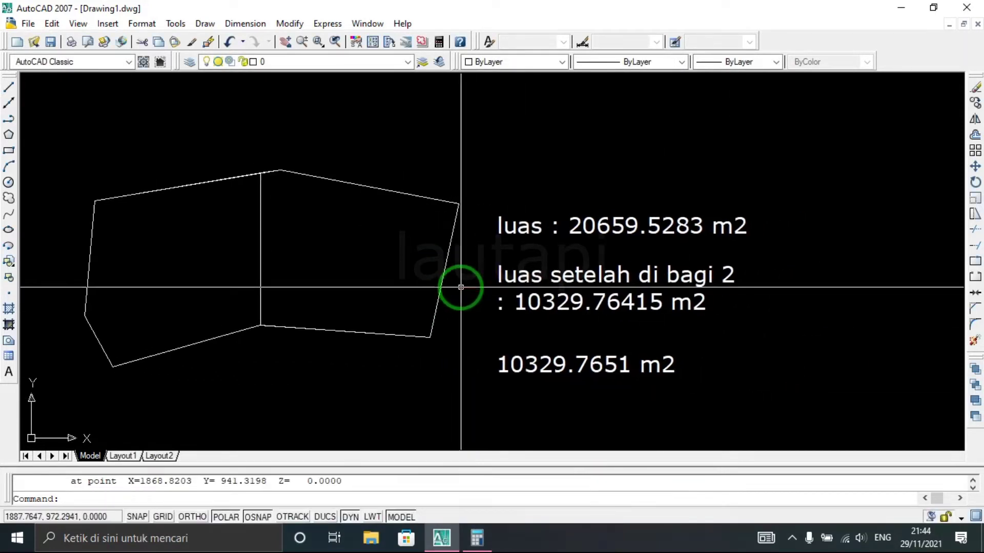
Trace an eight-corner closed polyline around the second polygon right of the area labels.
{"action": "scroll", "coordinate": [459, 286], "scroll_direction": "down", "scroll_amount": 1}
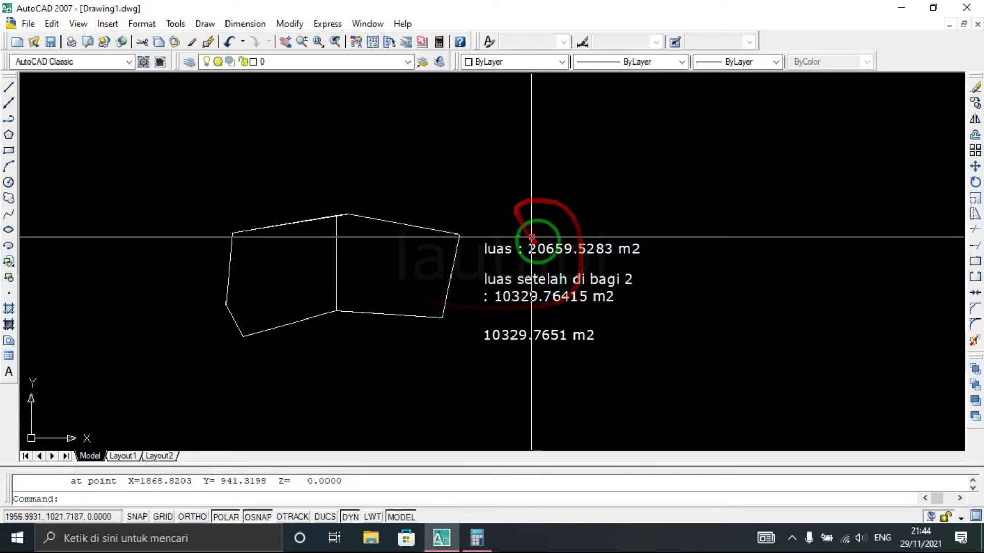
{"action": "scroll", "coordinate": [560, 252], "scroll_direction": "down", "scroll_amount": 1}
{"action": "middle_click_drag", "start_coordinate": [615, 270], "coordinate": [516, 273]}
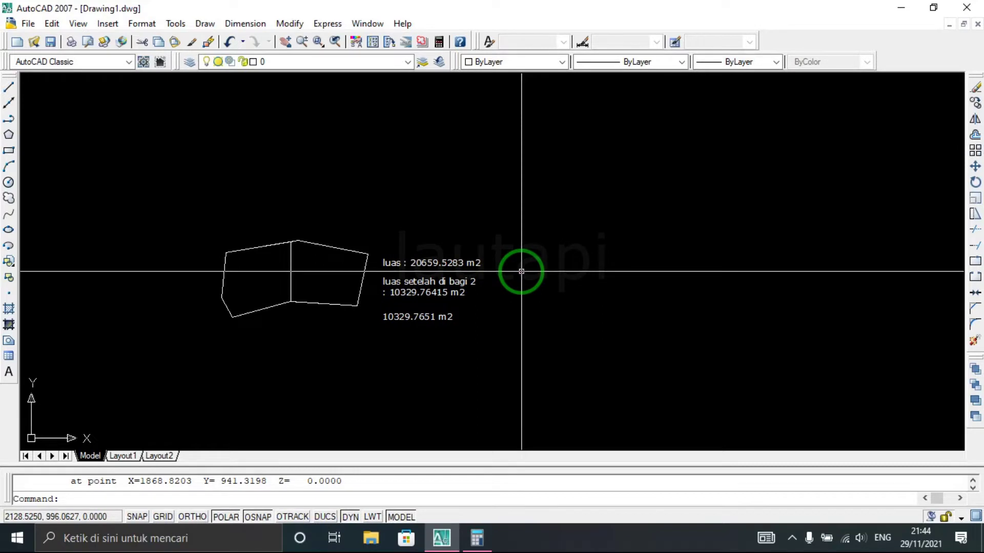
{"action": "type", "text": "pl"}
{"action": "key", "text": "Return"}
{"action": "left_click", "coordinate": [745, 291]}
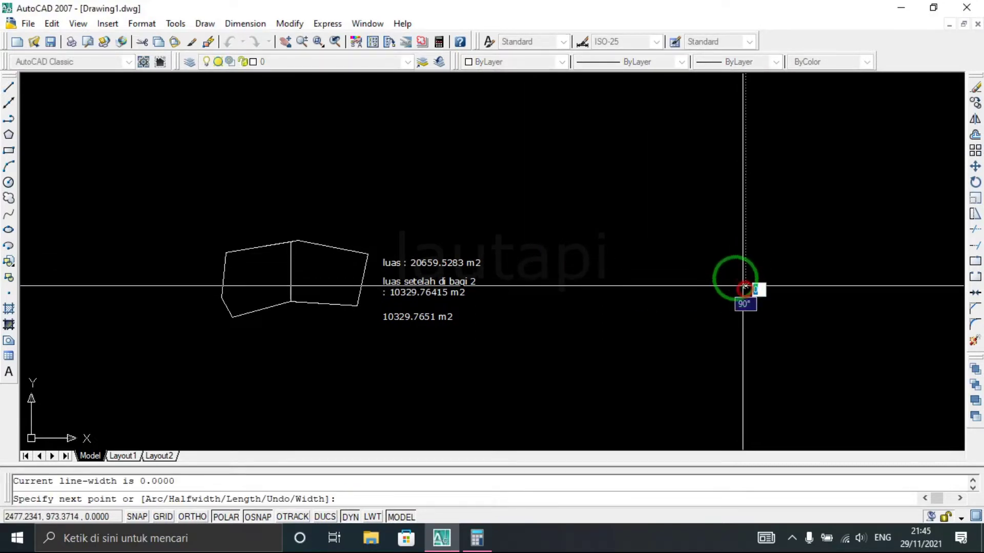
{"action": "left_click", "coordinate": [670, 246]}
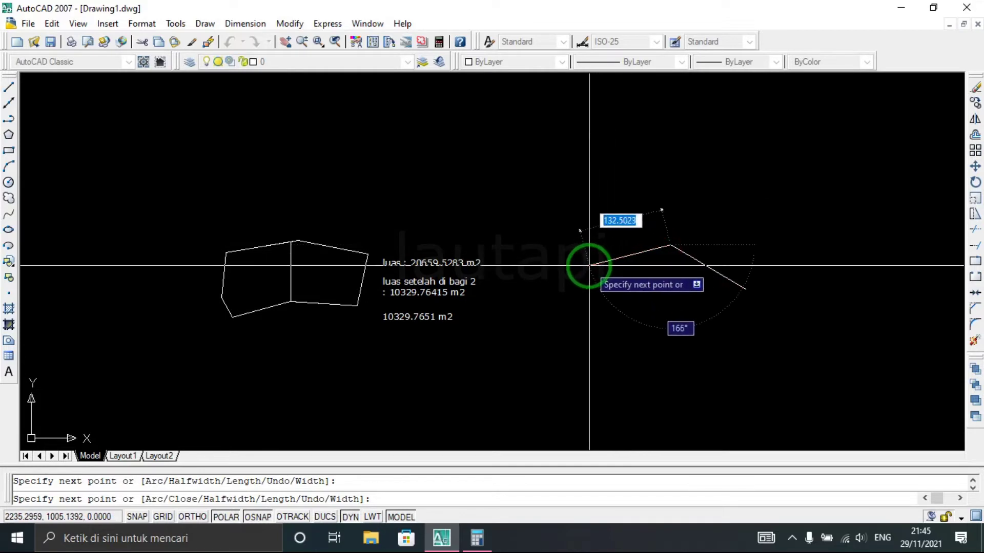
{"action": "left_click", "coordinate": [589, 266]}
{"action": "left_click", "coordinate": [528, 298]}
{"action": "left_click", "coordinate": [536, 377]}
{"action": "left_click", "coordinate": [624, 376]}
{"action": "left_click", "coordinate": [714, 342]}
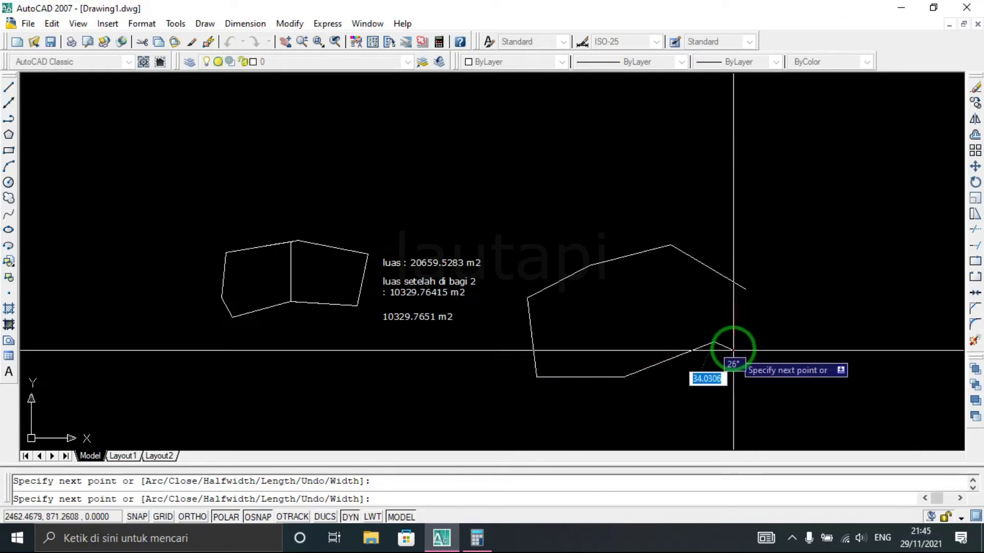
{"action": "scroll", "coordinate": [733, 350], "scroll_direction": "up", "scroll_amount": 3}
{"action": "left_click", "coordinate": [724, 312]}
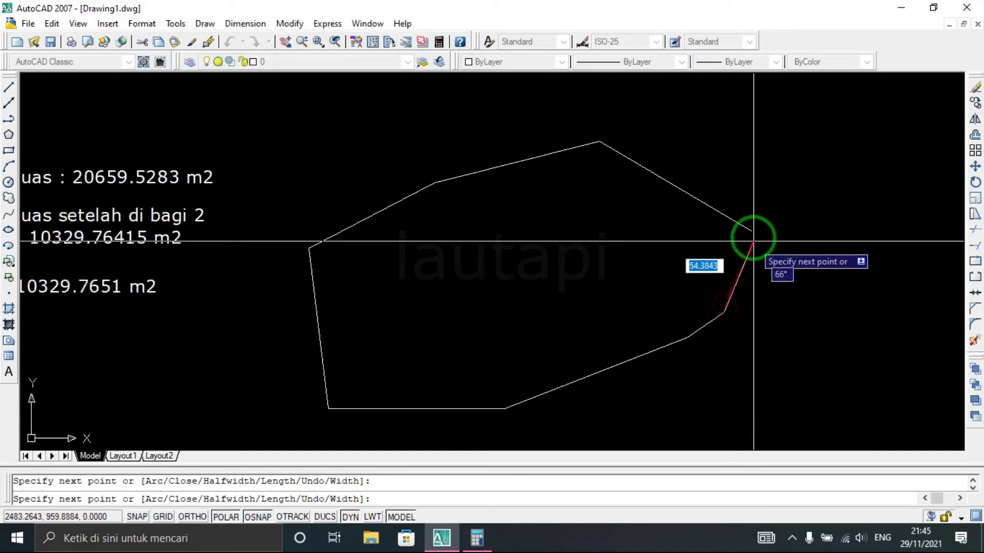
{"action": "left_click", "coordinate": [752, 233]}
{"action": "key", "text": "Return"}
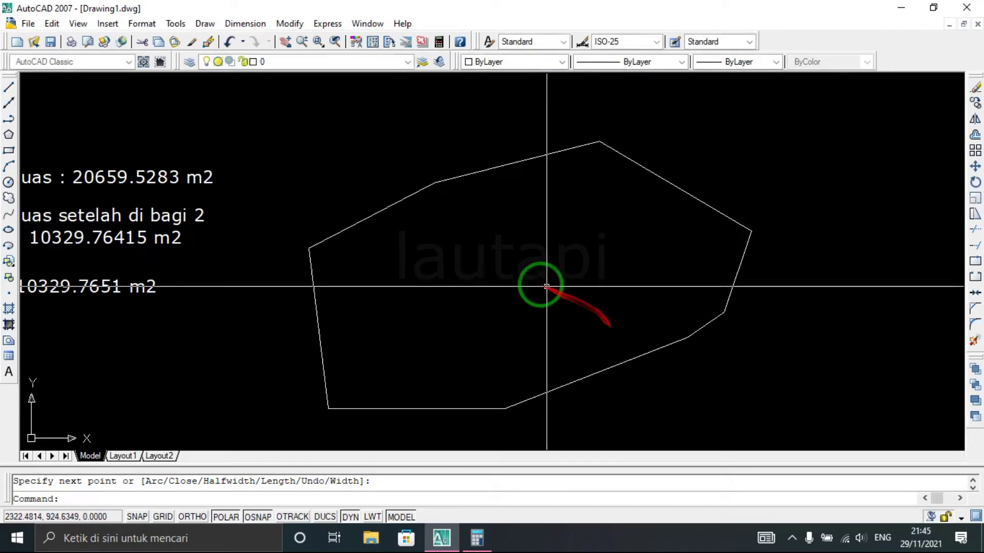
List the new outline's properties, showing an area of 50847.5881.
{"action": "scroll", "coordinate": [546, 286], "scroll_direction": "down", "scroll_amount": 3}
{"action": "scroll", "coordinate": [330, 242], "scroll_direction": "up", "scroll_amount": 3}
{"action": "scroll", "coordinate": [527, 268], "scroll_direction": "down", "scroll_amount": 4}
{"action": "mouse_move", "coordinate": [528, 268]}
{"action": "middle_mouse_down"}
{"action": "mouse_move", "coordinate": [456, 246]}
{"action": "mouse_move", "coordinate": [482, 234]}
{"action": "middle_mouse_up"}
{"action": "scroll", "coordinate": [512, 226], "scroll_direction": "up", "scroll_amount": 2}
{"action": "left_click", "coordinate": [549, 216]}
{"action": "left_click", "coordinate": [524, 185]}
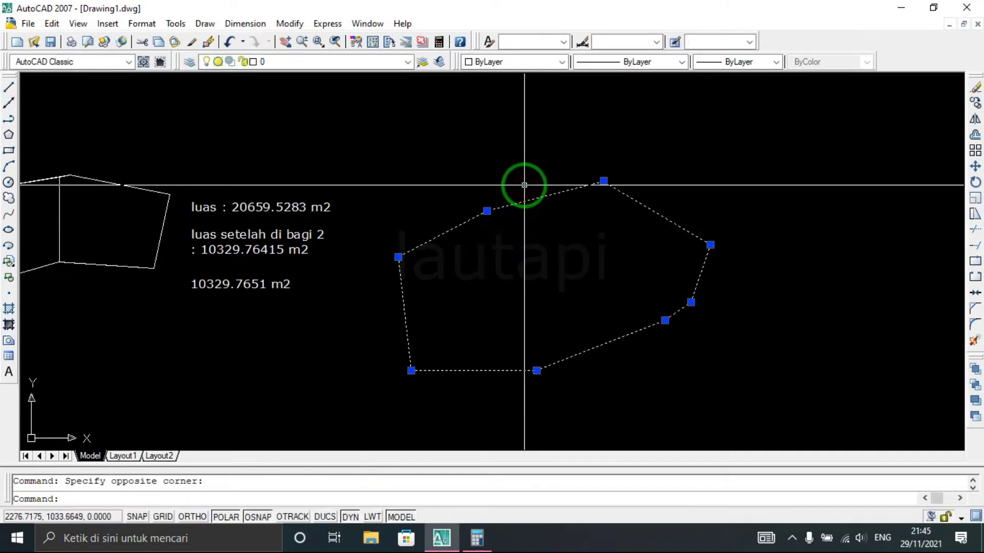
{"action": "type", "text": "li"}
{"action": "key", "text": "Return"}
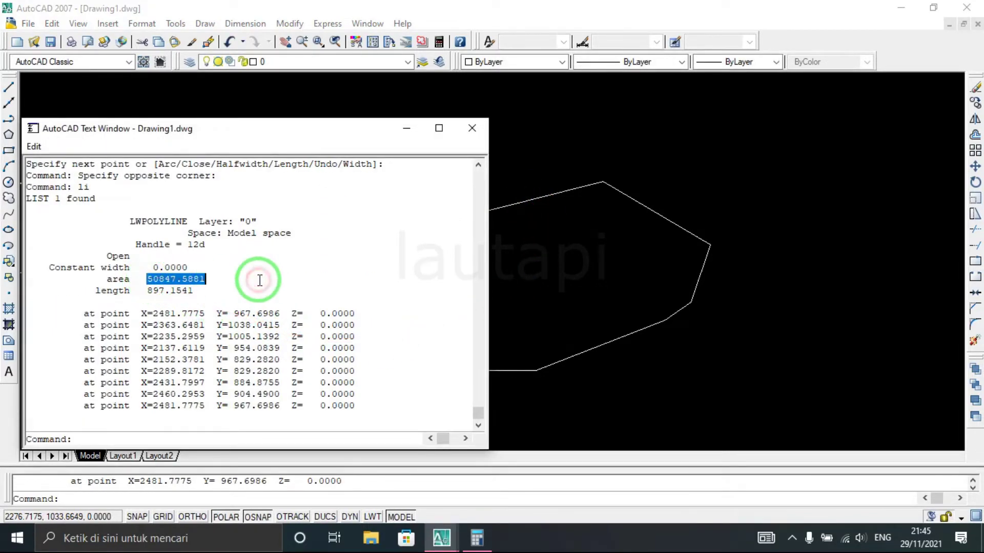
Copy the area value 50847.5881 from the listing and close it.
{"action": "right_click", "coordinate": [199, 278]}
{"action": "left_click", "coordinate": [235, 308]}
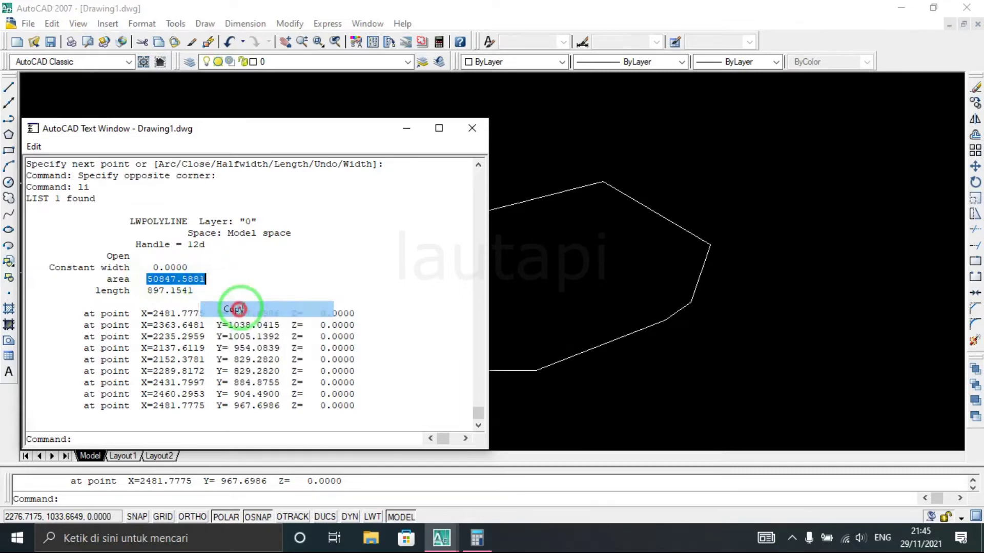
{"action": "left_click", "coordinate": [469, 132]}
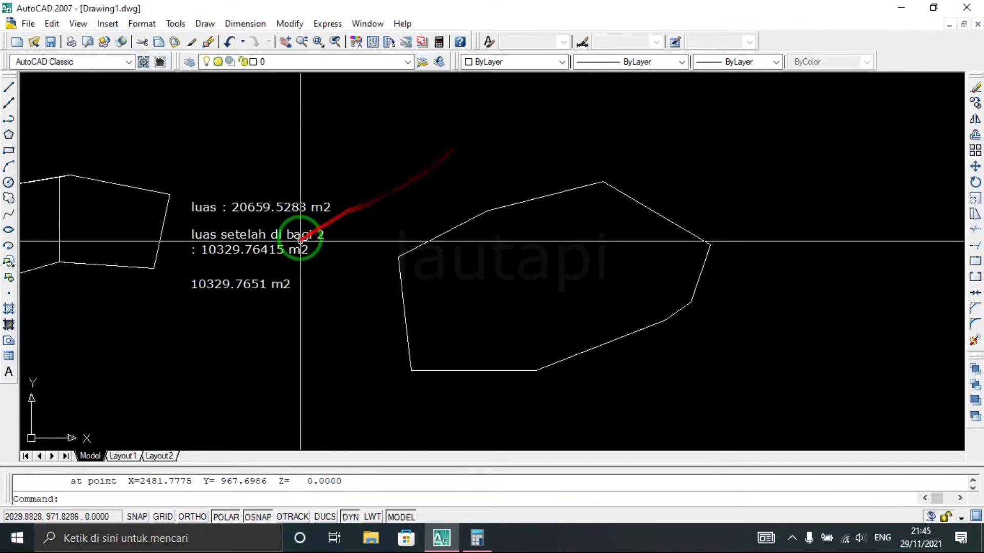
Copy the 'luas : 20659.5283 m2' label to the right of the second polygon.
{"action": "left_click", "coordinate": [294, 209]}
{"action": "type", "text": "co"}
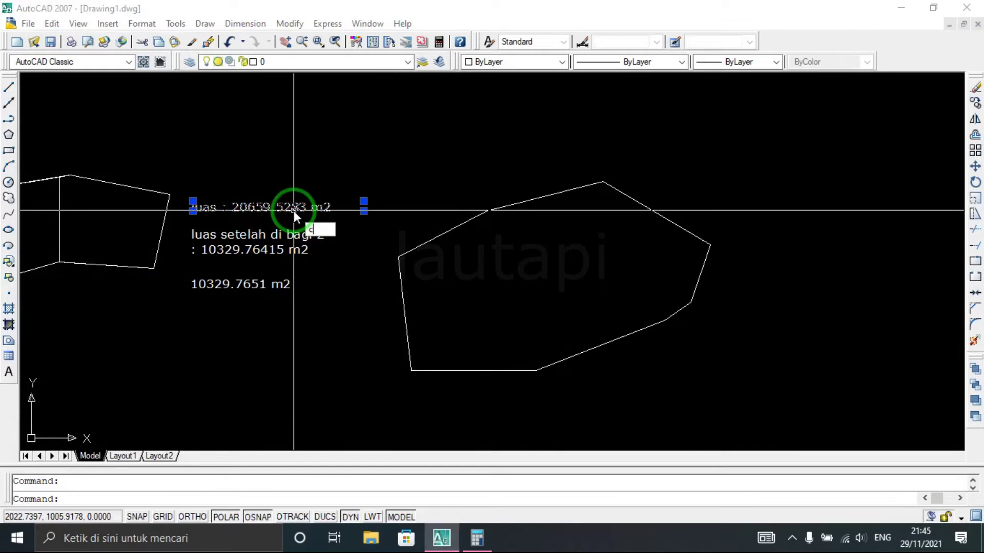
{"action": "key", "text": "Return"}
{"action": "left_click", "coordinate": [363, 210]}
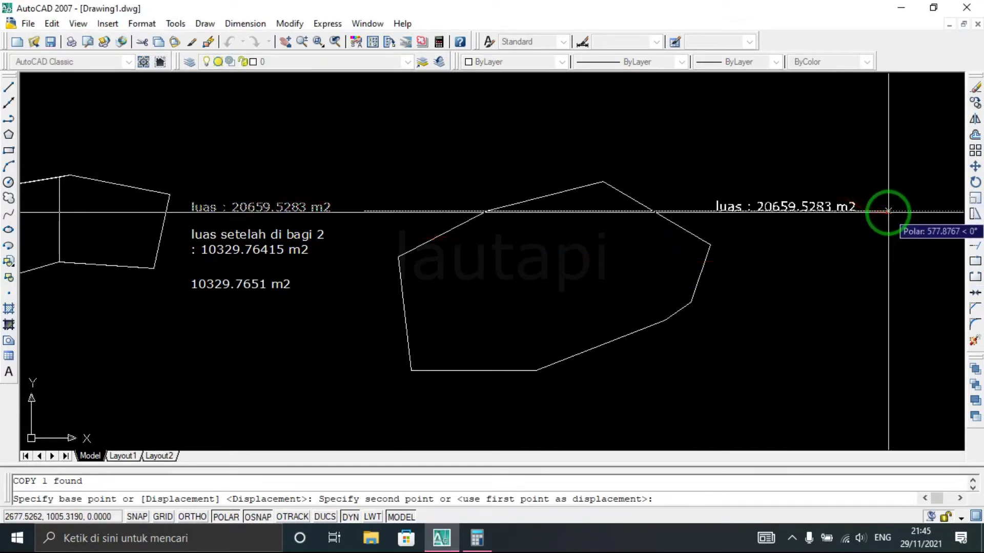
{"action": "left_click", "coordinate": [888, 210]}
{"action": "key", "text": "Return"}
Paste 50847.5881 into the copied label so it reads 'luas : 50847.5881 m2'.
{"action": "left_click", "coordinate": [826, 209]}
{"action": "double_click", "coordinate": [826, 209]}
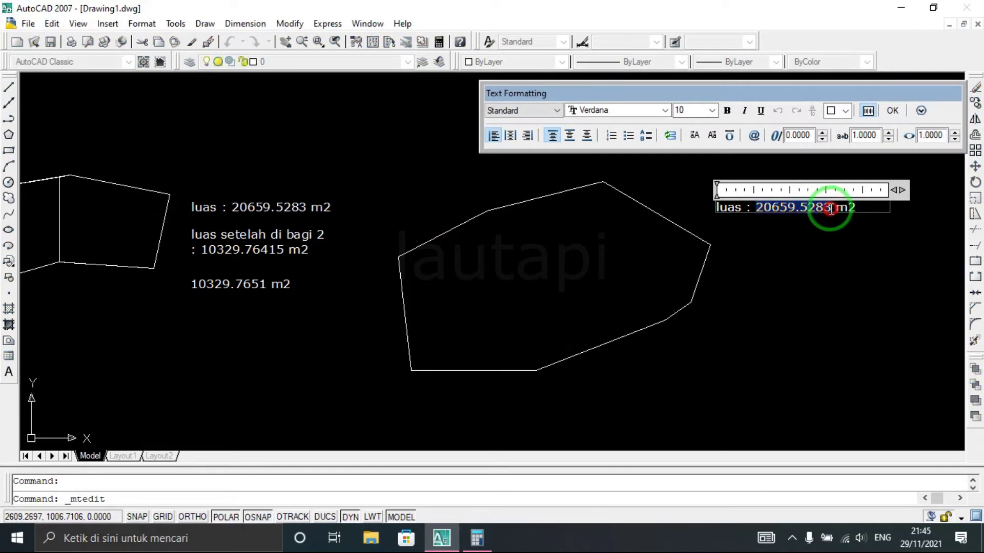
{"action": "key", "text": "ctrl+v"}
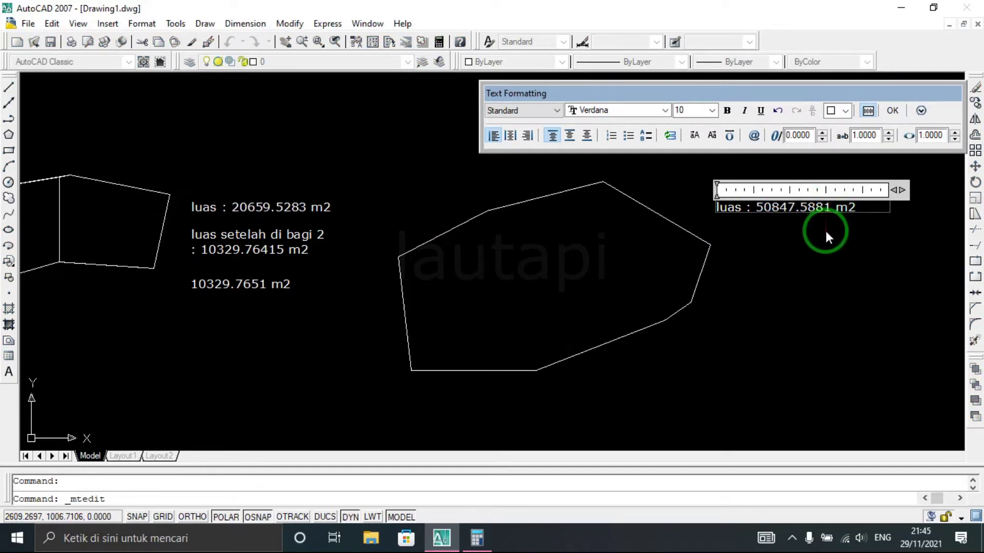
{"action": "left_click", "coordinate": [825, 232]}
{"action": "middle_click_drag", "start_coordinate": [725, 268], "coordinate": [706, 265]}
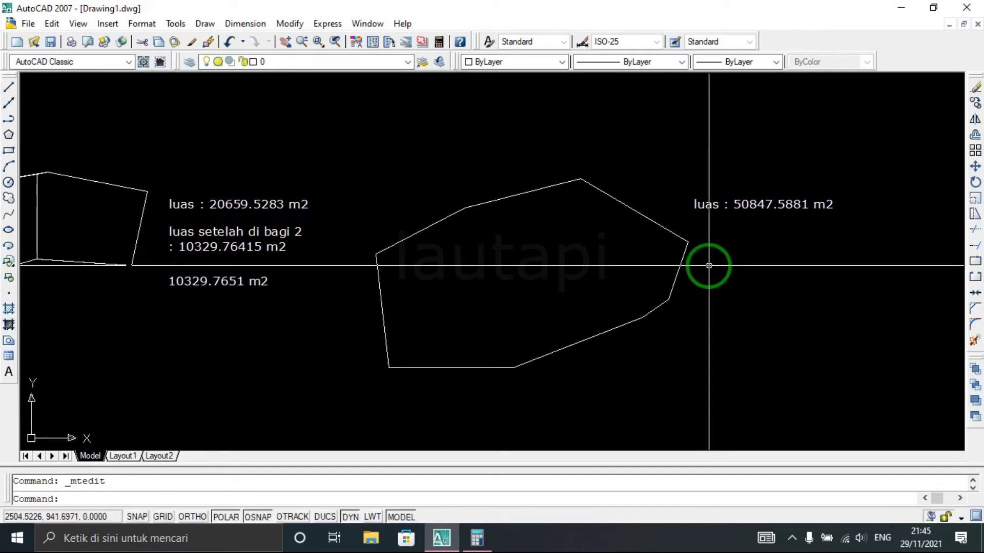
{"action": "middle_click_drag", "start_coordinate": [512, 187], "coordinate": [542, 211]}
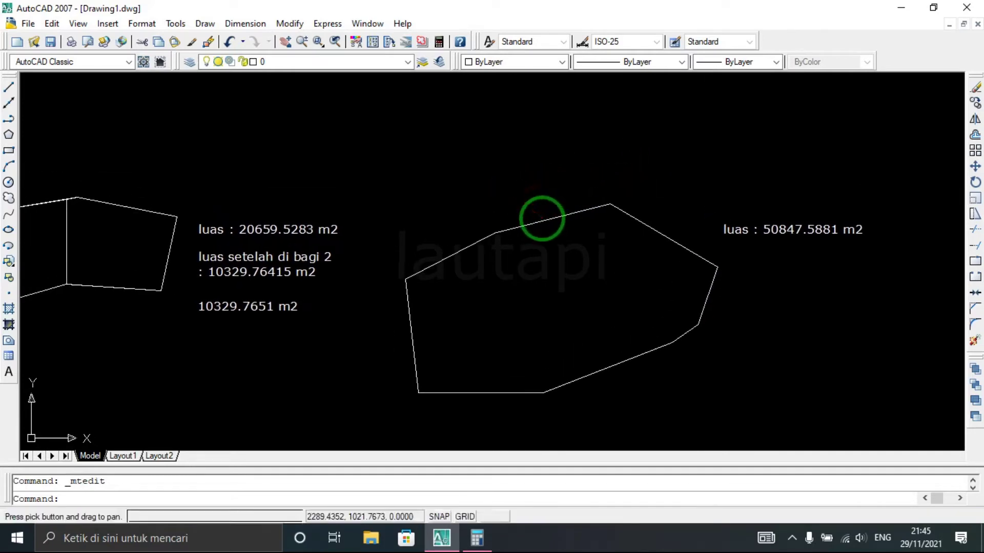
Draw two parallel diagonal lines across the second polygon from upper left to lower right.
{"action": "middle_click_drag", "start_coordinate": [411, 263], "coordinate": [398, 192]}
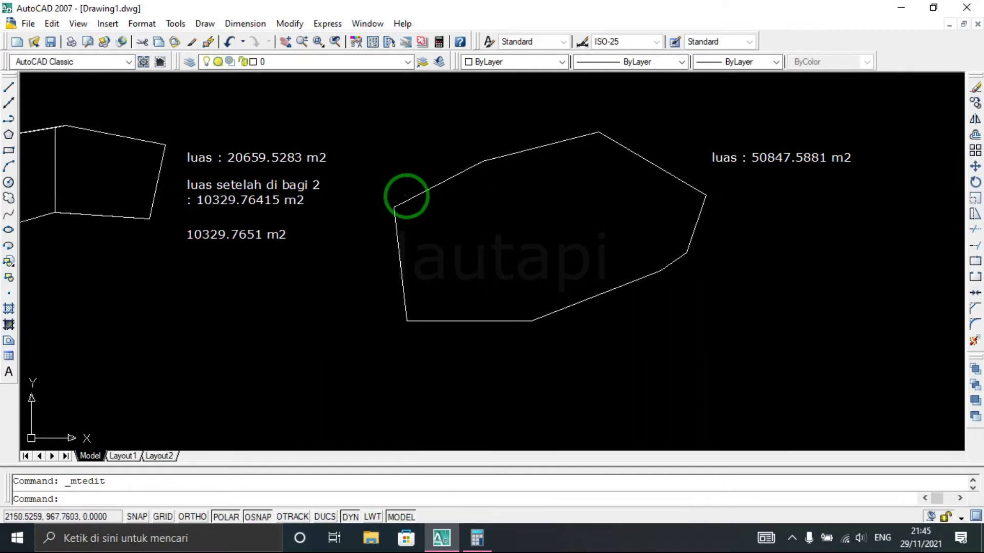
{"action": "type", "text": "l"}
{"action": "key", "text": "Return"}
{"action": "left_click", "coordinate": [467, 116]}
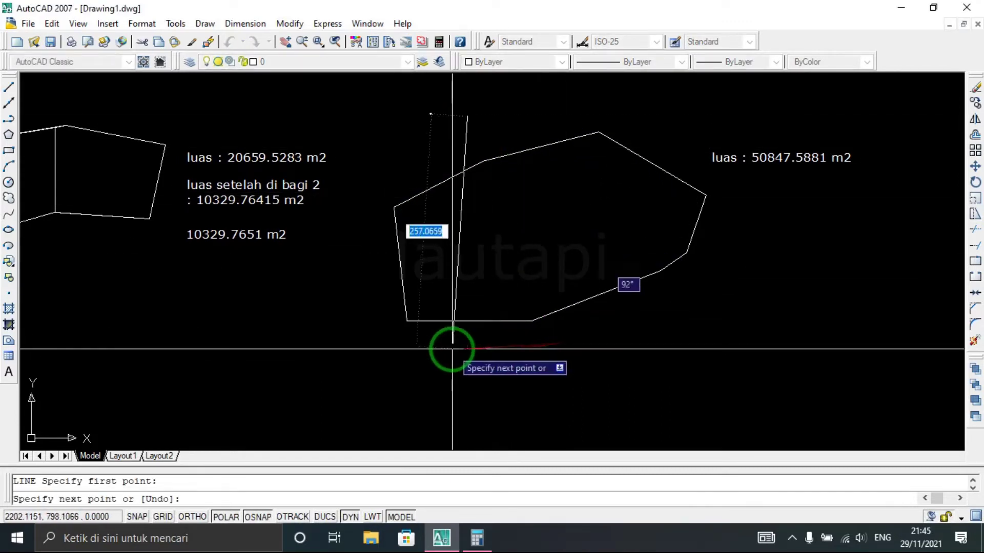
{"action": "key", "text": "Escape"}
{"action": "middle_click_drag", "start_coordinate": [533, 144], "coordinate": [533, 160]}
{"action": "key", "text": "Return"}
{"action": "left_click", "coordinate": [477, 134]}
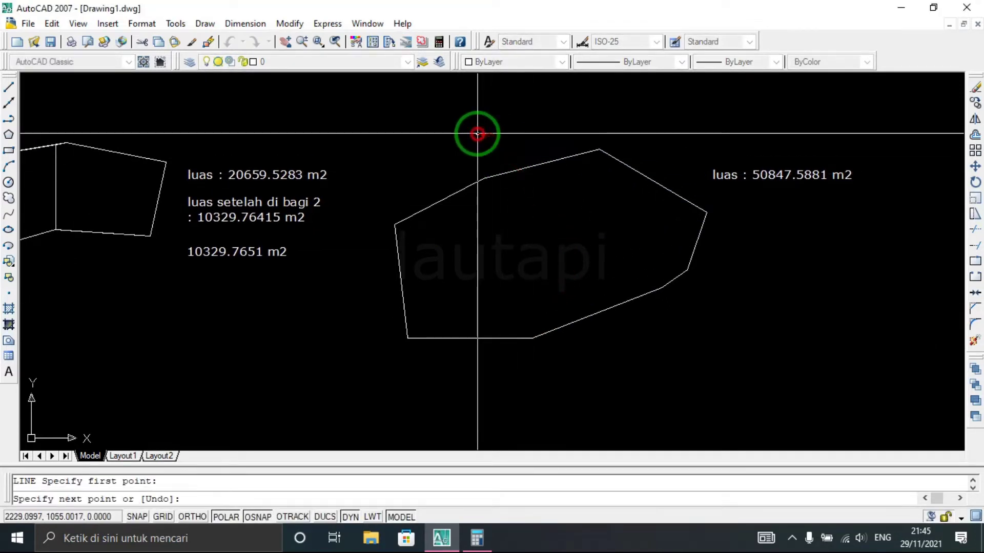
{"action": "left_click", "coordinate": [772, 315]}
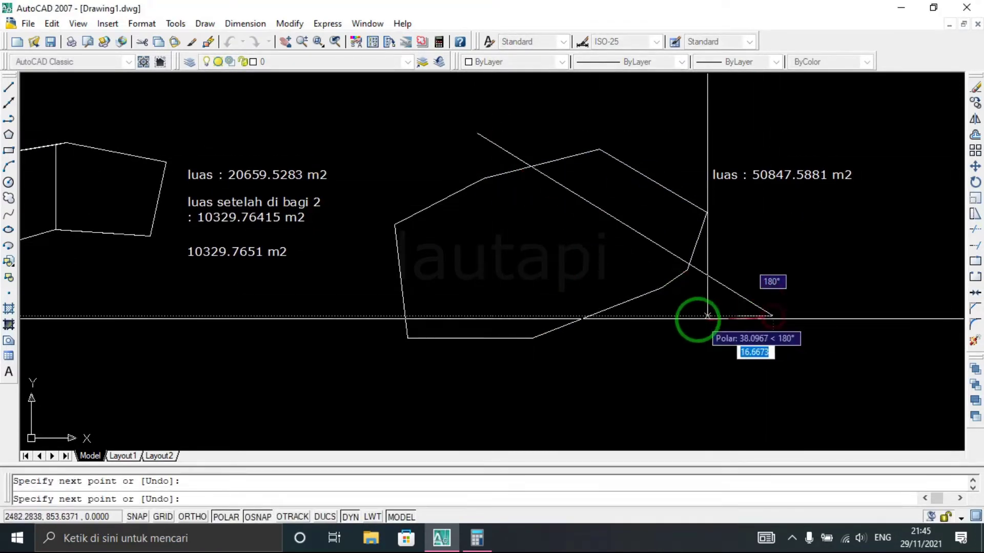
{"action": "key", "text": "Return"}
{"action": "key", "text": "Return"}
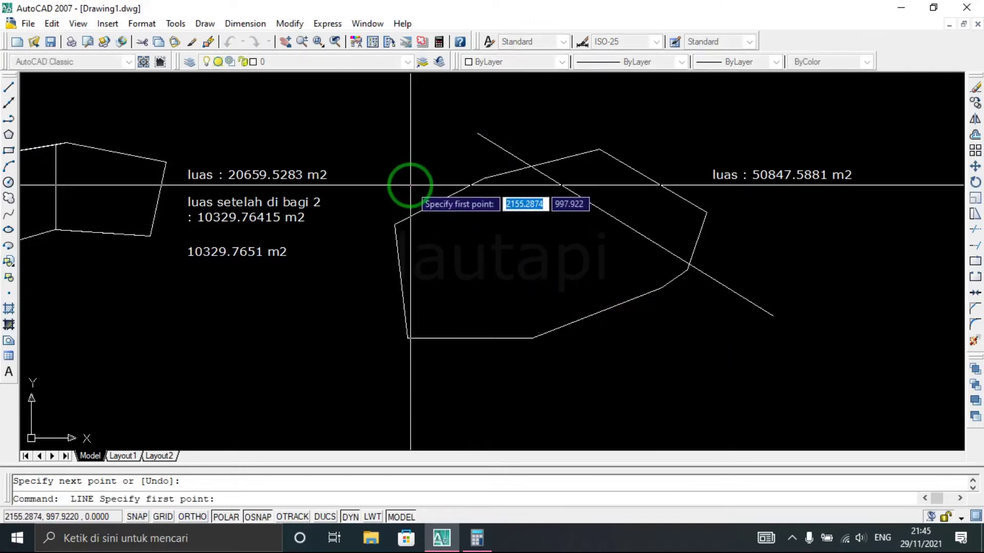
{"action": "left_click", "coordinate": [408, 188]}
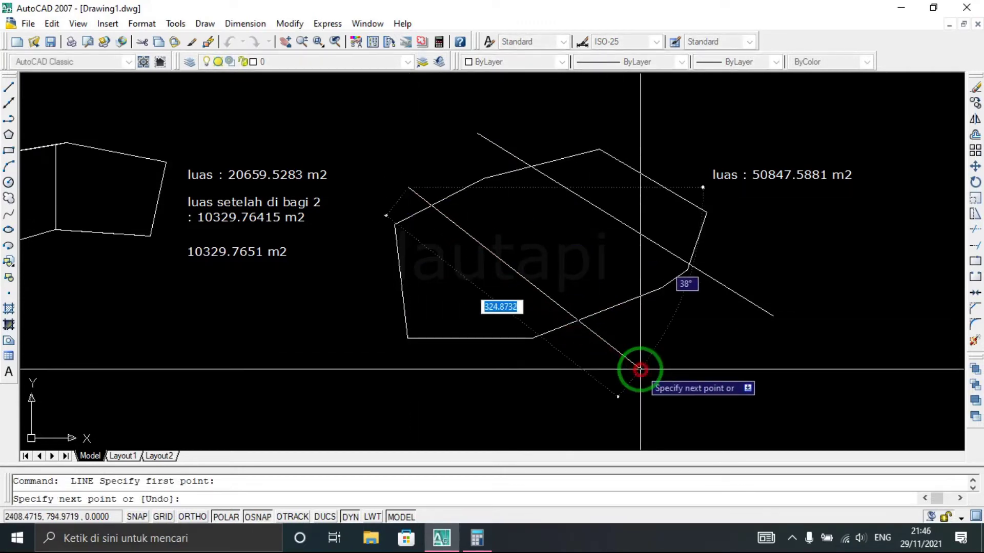
{"action": "middle_click_drag", "start_coordinate": [655, 315], "coordinate": [586, 274]}
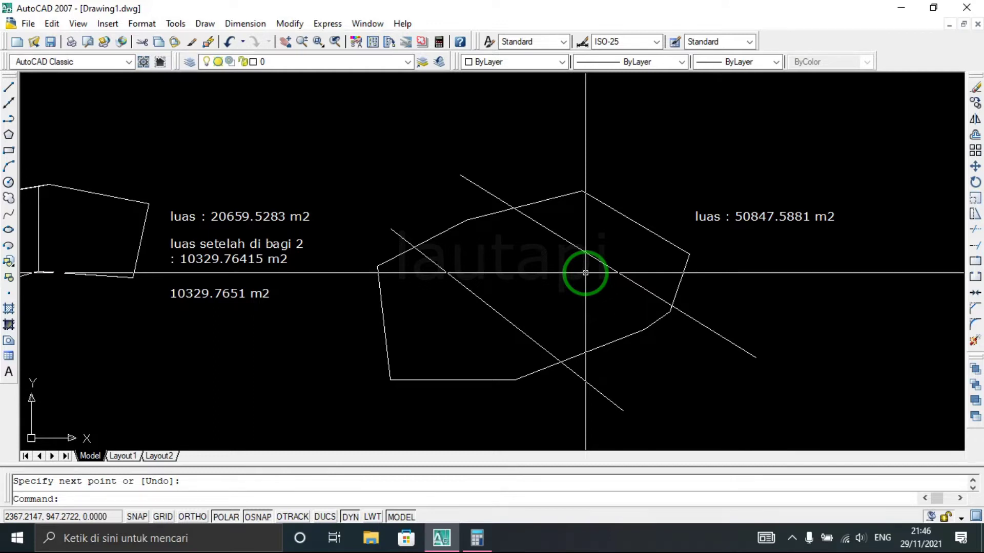
{"action": "type", "text": "cd"}
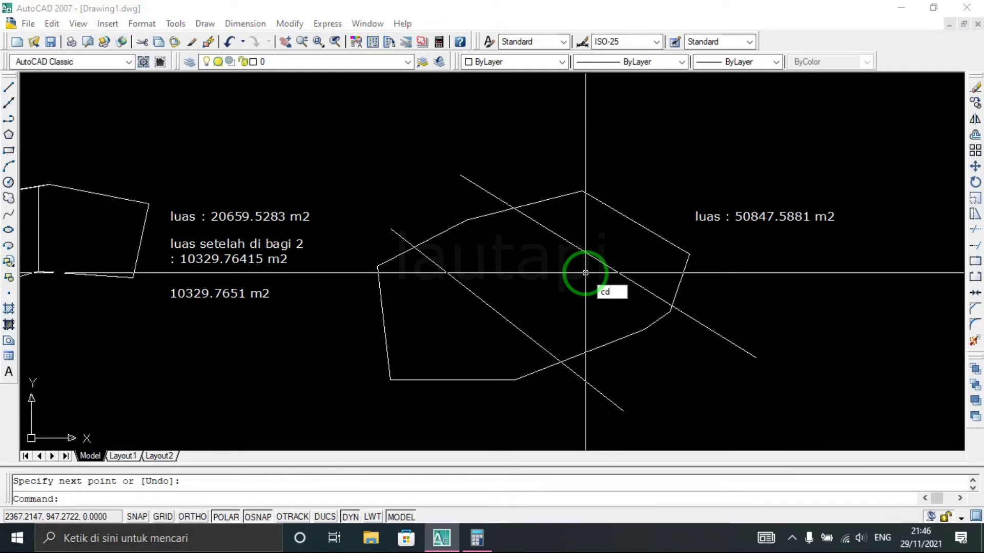
{"action": "key", "text": "Escape"}
{"action": "left_click", "coordinate": [479, 538]}
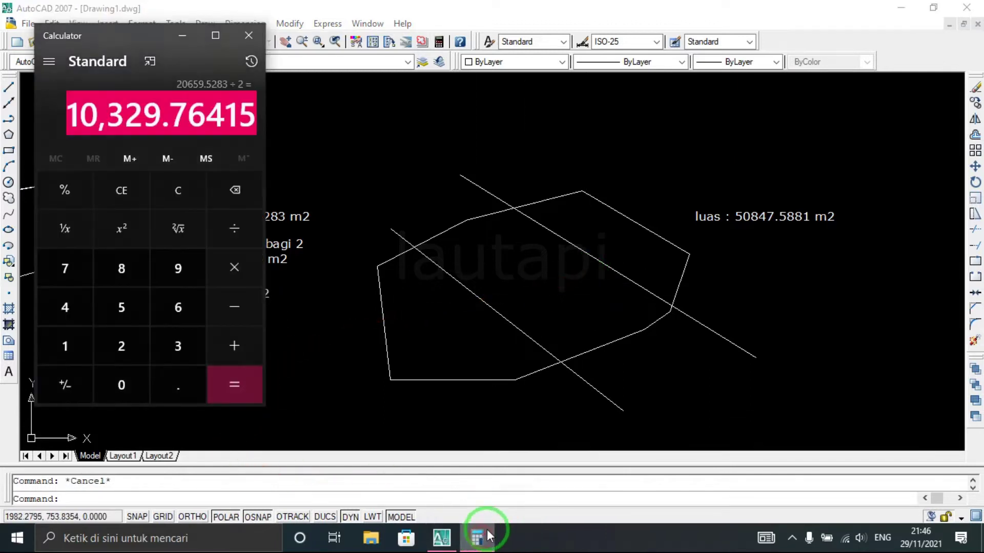
{"action": "left_click", "coordinate": [742, 217]}
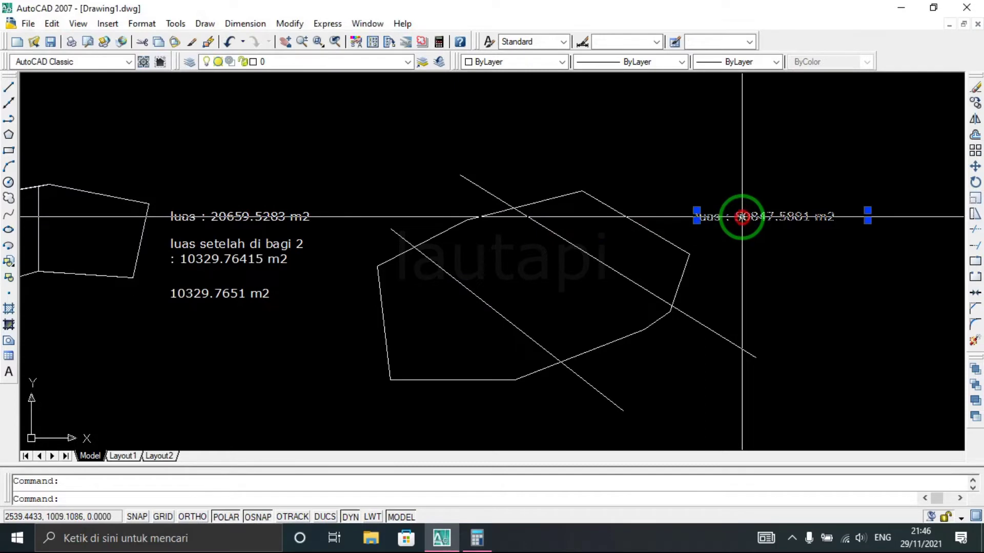
{"action": "double_click", "coordinate": [742, 217]}
{"action": "left_click_drag", "start_coordinate": [746, 219], "coordinate": [808, 219]}
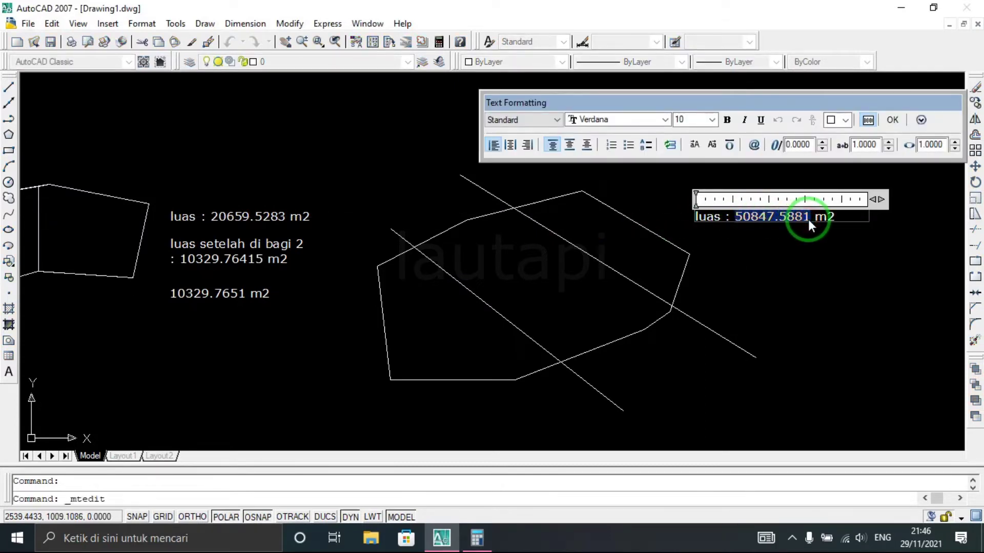
{"action": "key", "text": "ctrl+v"}
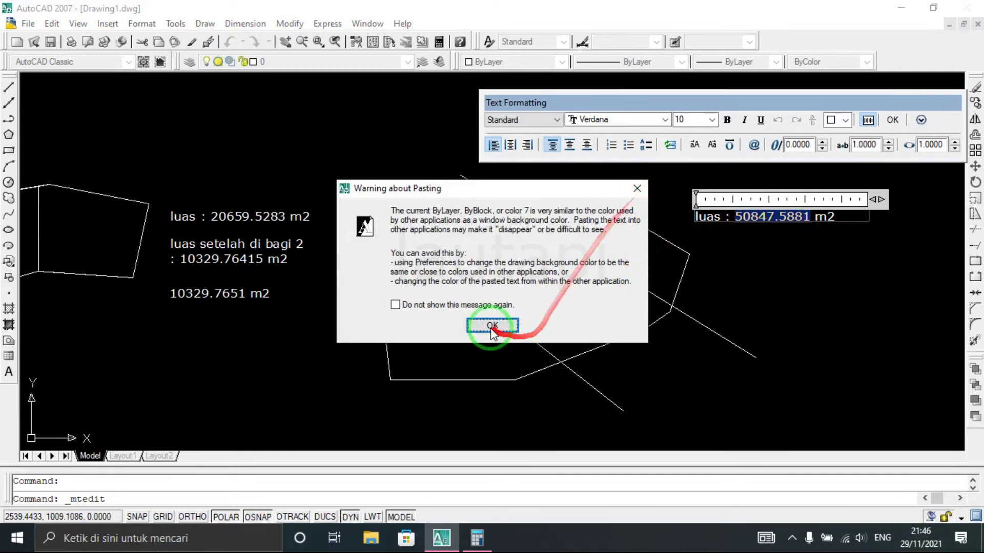
{"action": "left_click", "coordinate": [495, 325]}
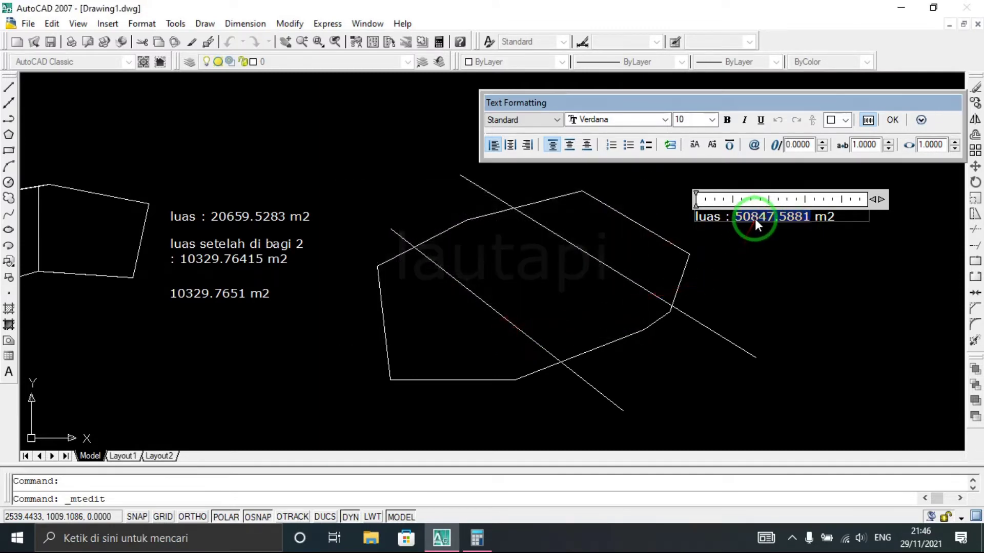
{"action": "right_click", "coordinate": [755, 218]}
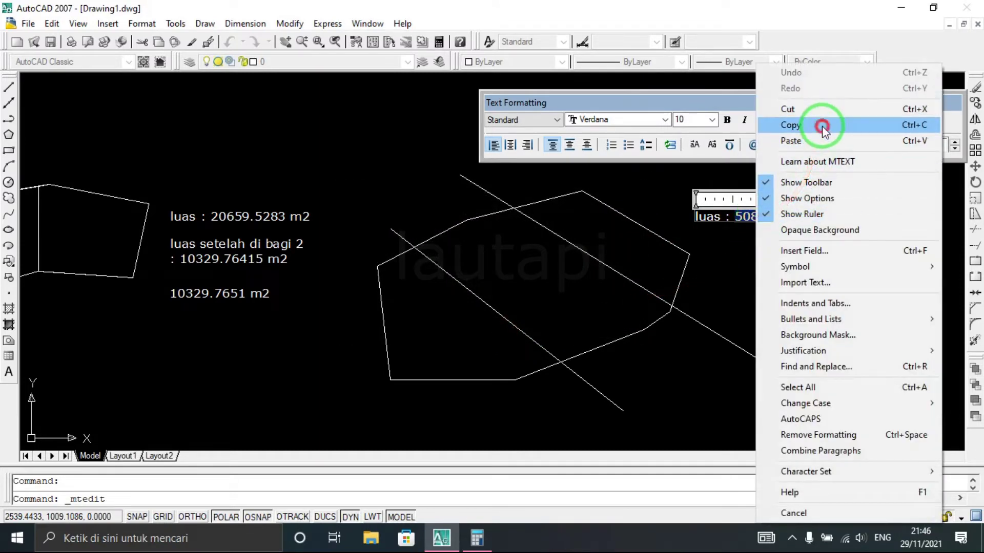
{"action": "left_click", "coordinate": [820, 125]}
{"action": "left_click", "coordinate": [753, 266]}
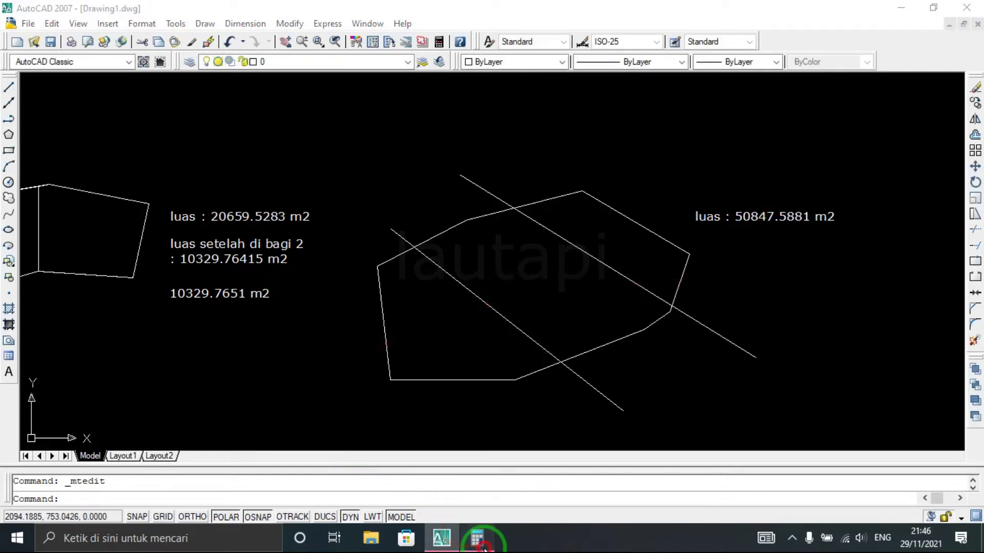
Divide 50847.5881 by 3 in Calculator, copy the 16,949.19603 result, and minimize it.
{"action": "left_click", "coordinate": [476, 538]}
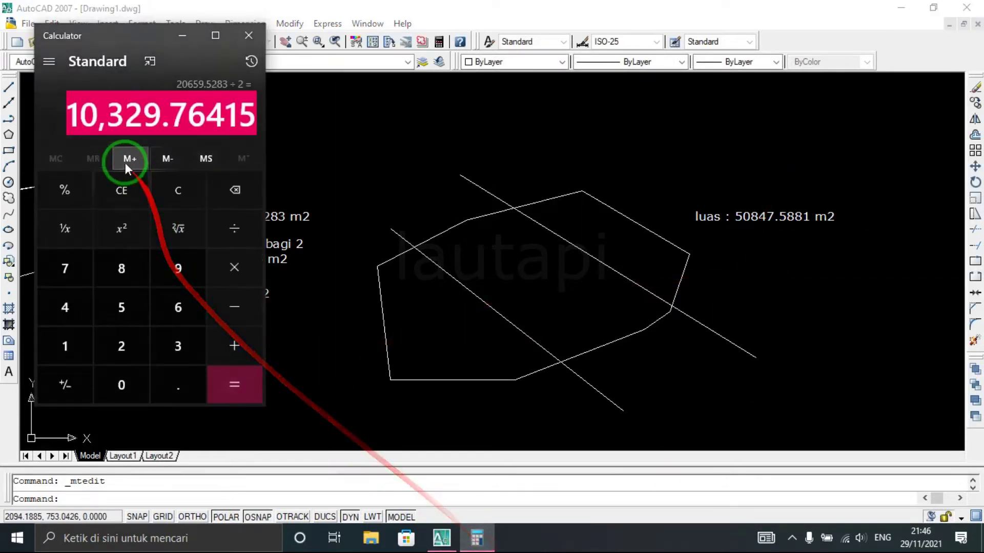
{"action": "left_click", "coordinate": [173, 187]}
{"action": "key", "text": "ctrl+v"}
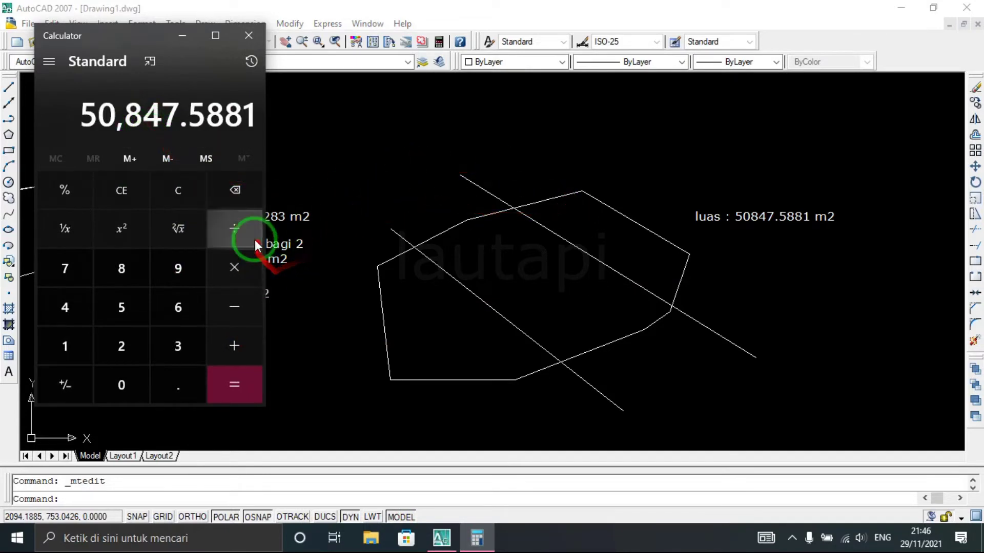
{"action": "left_click", "coordinate": [179, 347]}
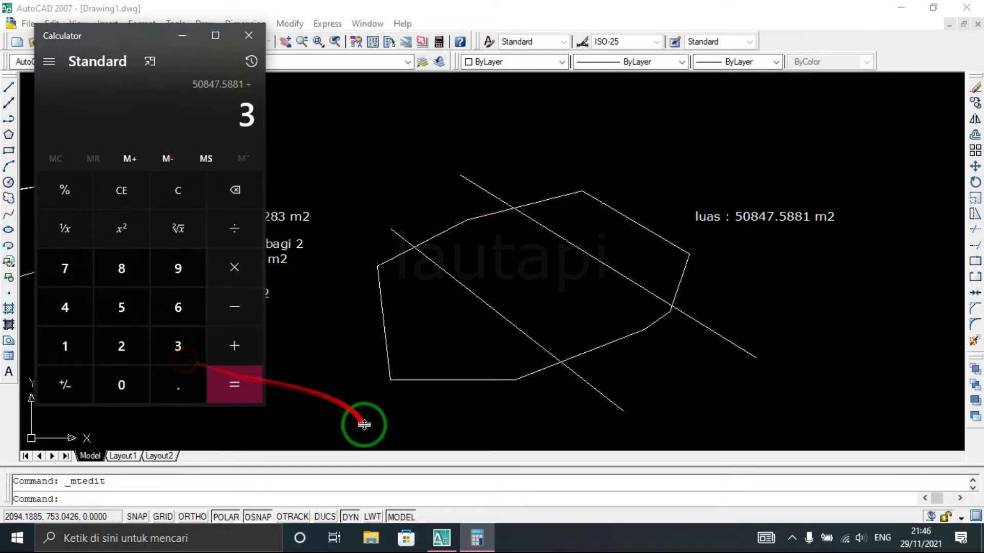
{"action": "left_click", "coordinate": [245, 393]}
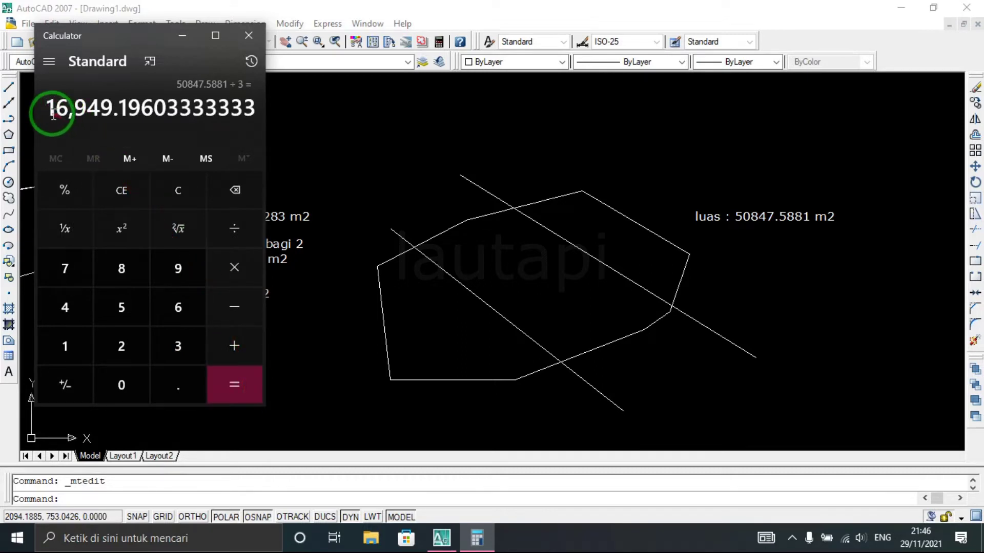
{"action": "left_click_drag", "start_coordinate": [49, 110], "coordinate": [164, 117]}
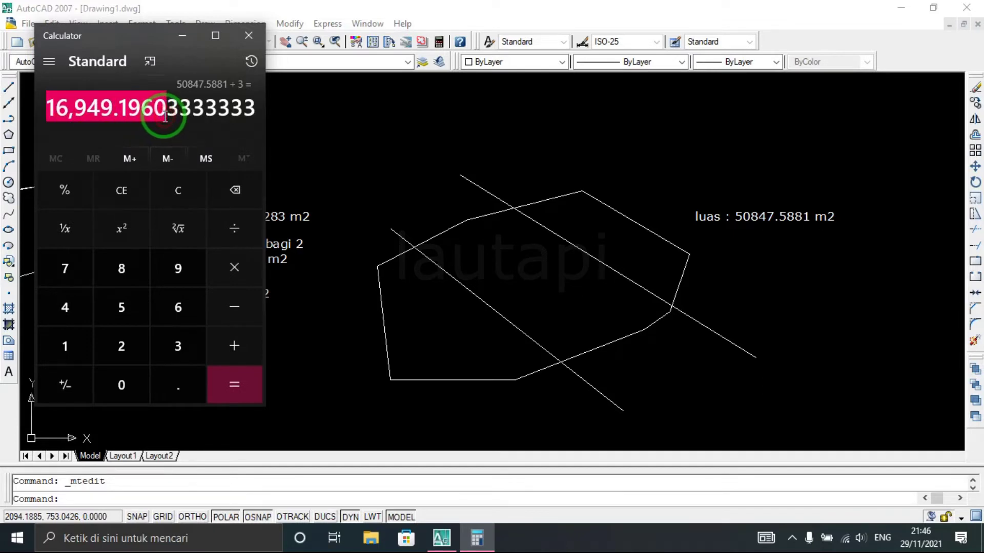
{"action": "right_click", "coordinate": [145, 109]}
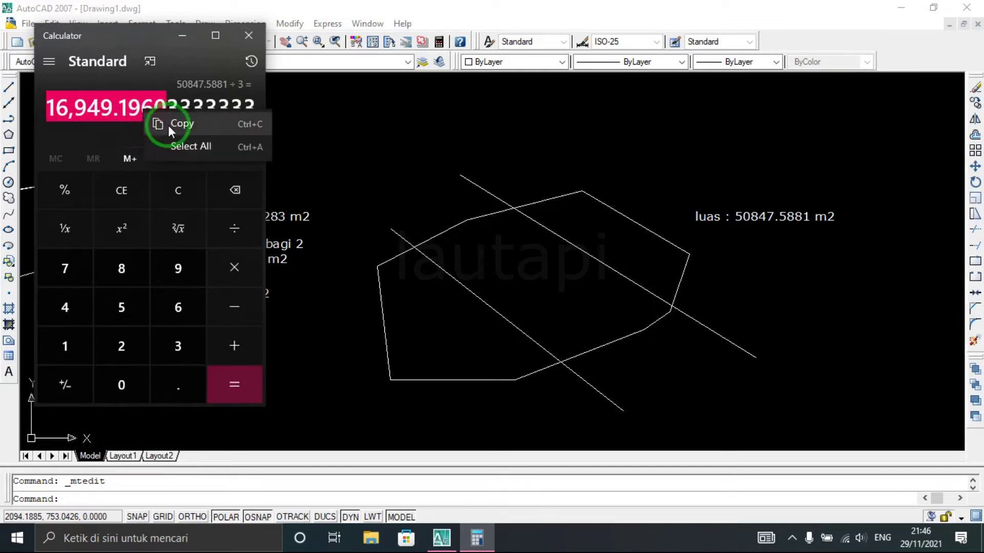
{"action": "left_click", "coordinate": [180, 125]}
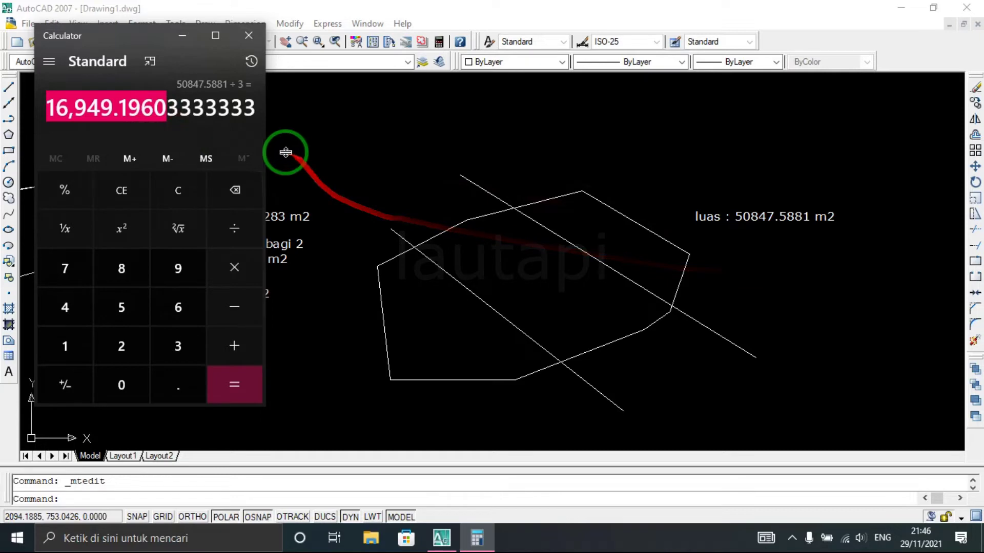
{"action": "left_click", "coordinate": [180, 36]}
{"action": "middle_click_drag", "start_coordinate": [771, 226], "coordinate": [761, 229]}
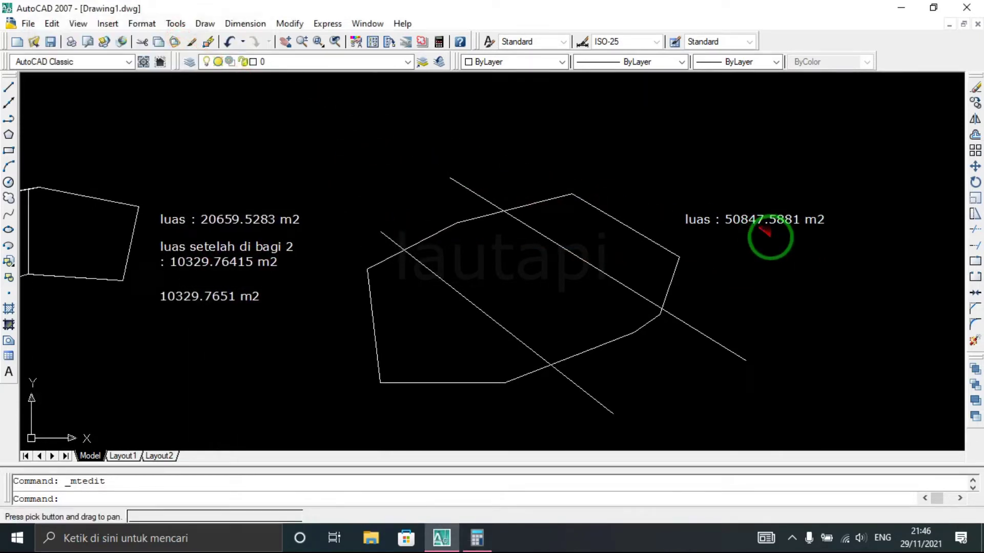
Copy the second polygon's area label to just above the original.
{"action": "left_click", "coordinate": [749, 213]}
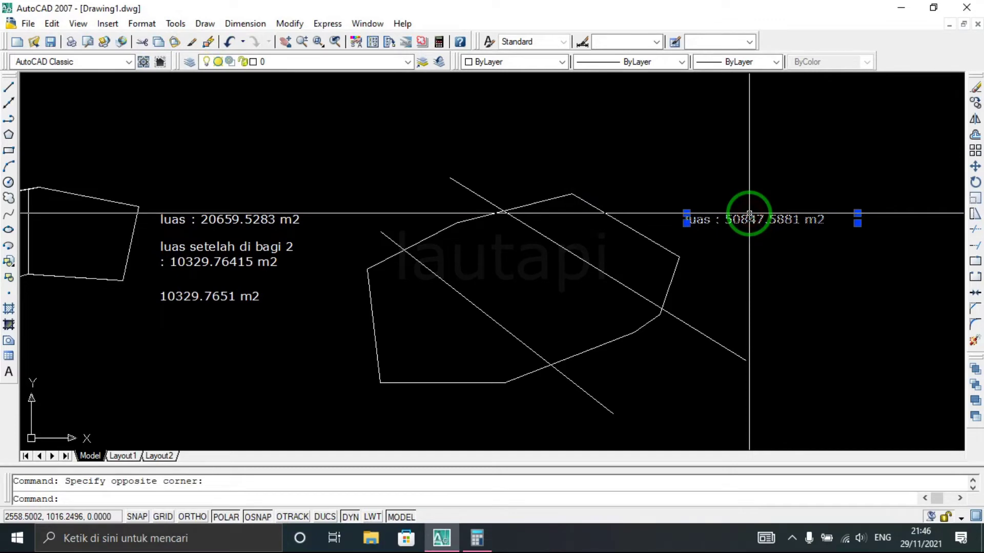
{"action": "type", "text": "co"}
{"action": "key", "text": "Return"}
{"action": "left_click", "coordinate": [738, 224]}
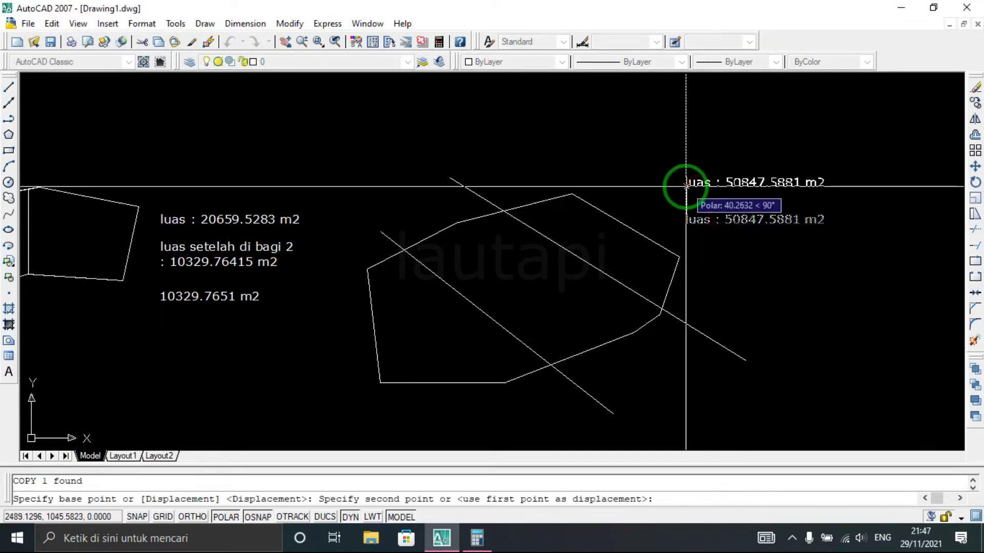
{"action": "left_click", "coordinate": [738, 187]}
{"action": "scroll", "coordinate": [738, 189], "scroll_direction": "up", "scroll_amount": 3}
{"action": "key", "text": "Escape"}
Replace the copy's number with 16949.1960, removing the pasted comma.
{"action": "left_click", "coordinate": [746, 182]}
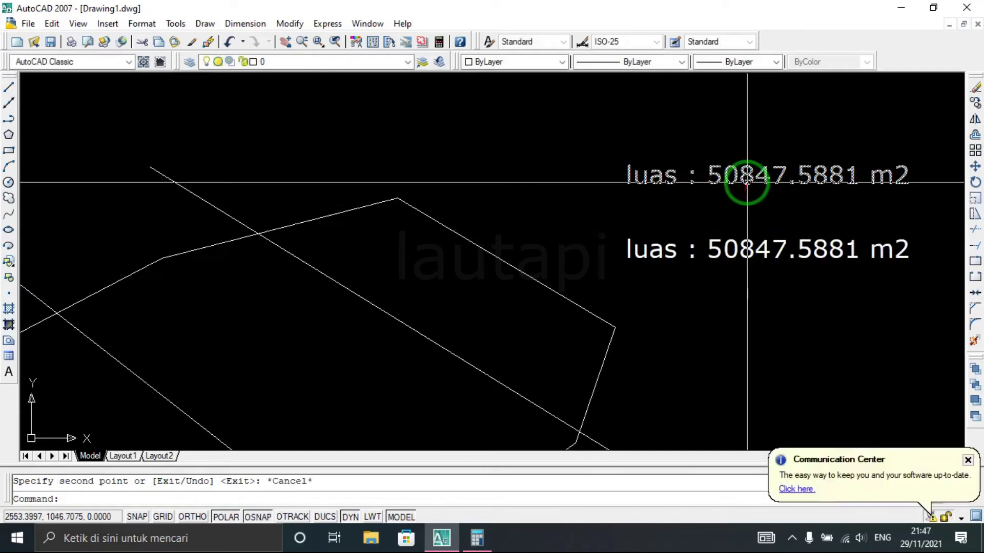
{"action": "double_click", "coordinate": [747, 182]}
{"action": "left_click_drag", "start_coordinate": [709, 176], "coordinate": [855, 180]}
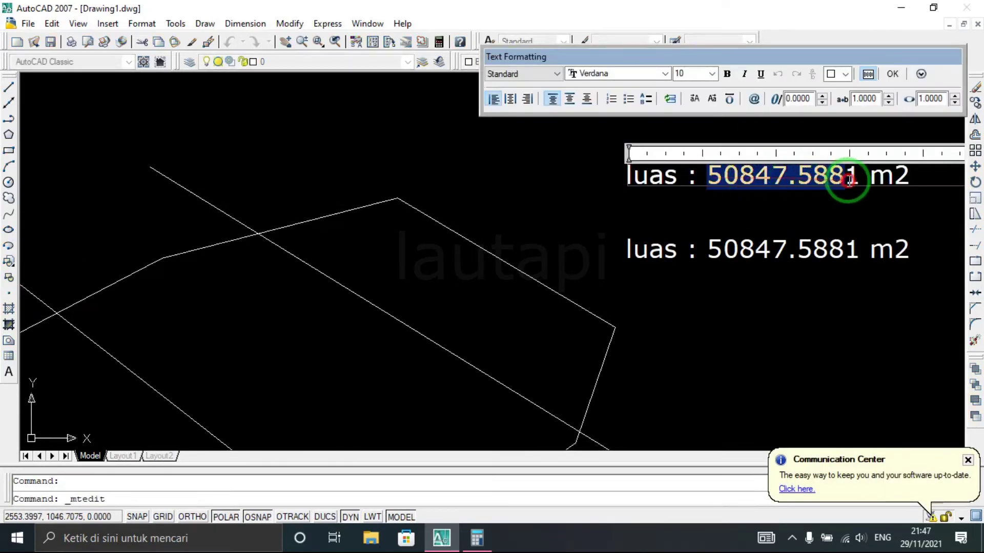
{"action": "right_click", "coordinate": [835, 180]}
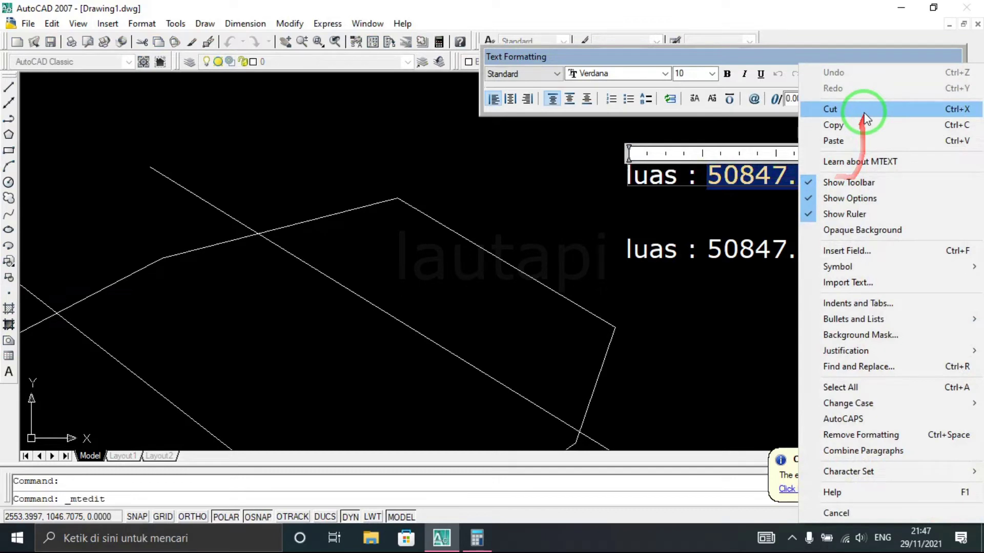
{"action": "left_click", "coordinate": [866, 149]}
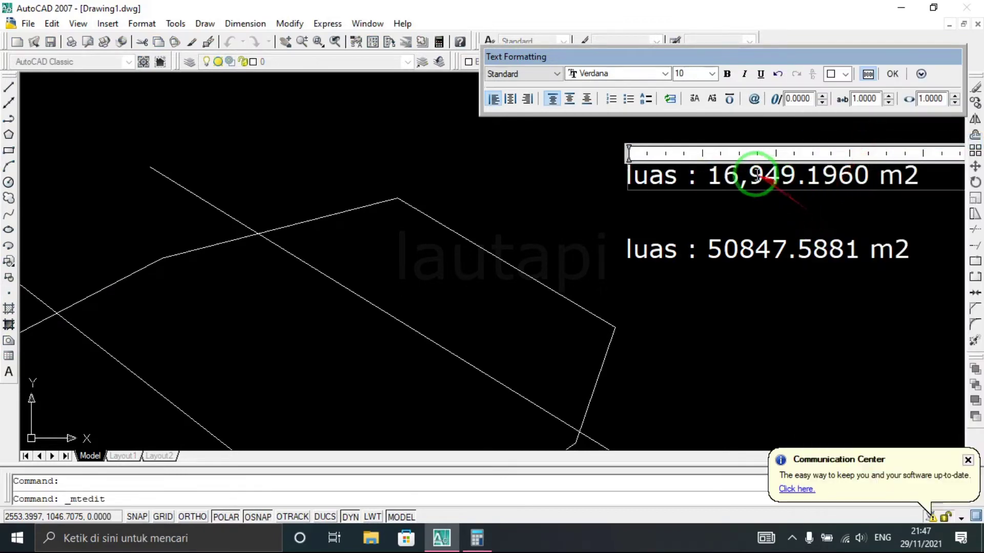
{"action": "key", "text": "BackSpace"}
{"action": "left_click", "coordinate": [723, 249]}
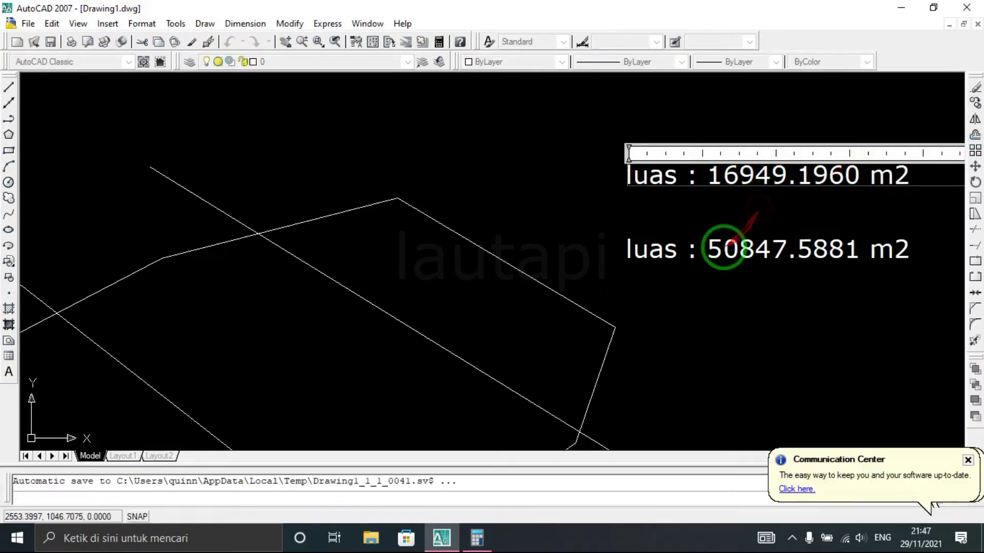
{"action": "scroll", "coordinate": [723, 252], "scroll_direction": "down", "scroll_amount": 2}
{"action": "scroll", "coordinate": [694, 286], "scroll_direction": "down", "scroll_amount": 2}
{"action": "middle_click_drag", "start_coordinate": [693, 286], "coordinate": [675, 226]}
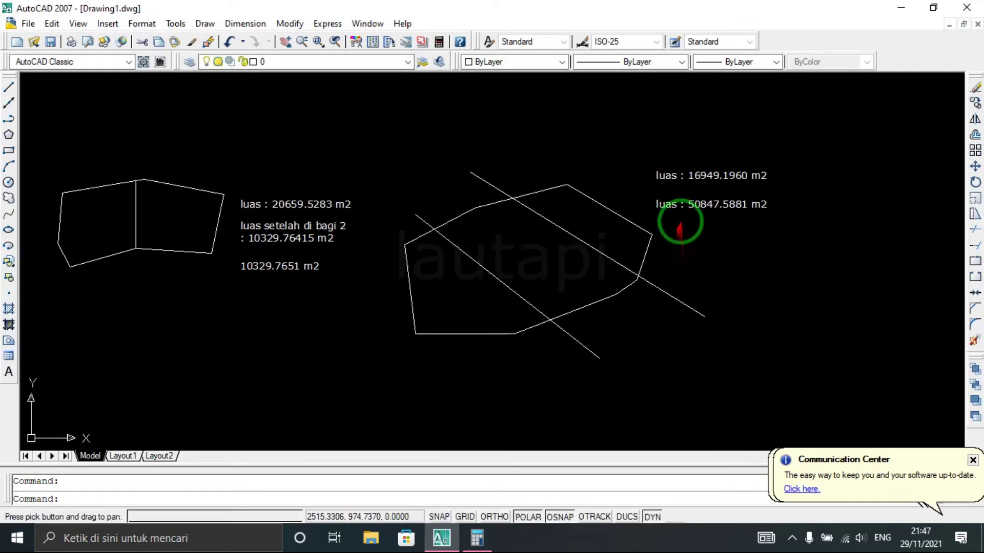
Reword the upper label to 'luas yang diperlukan : 16949.1960 m2'.
{"action": "scroll", "coordinate": [694, 176], "scroll_direction": "up", "scroll_amount": 1}
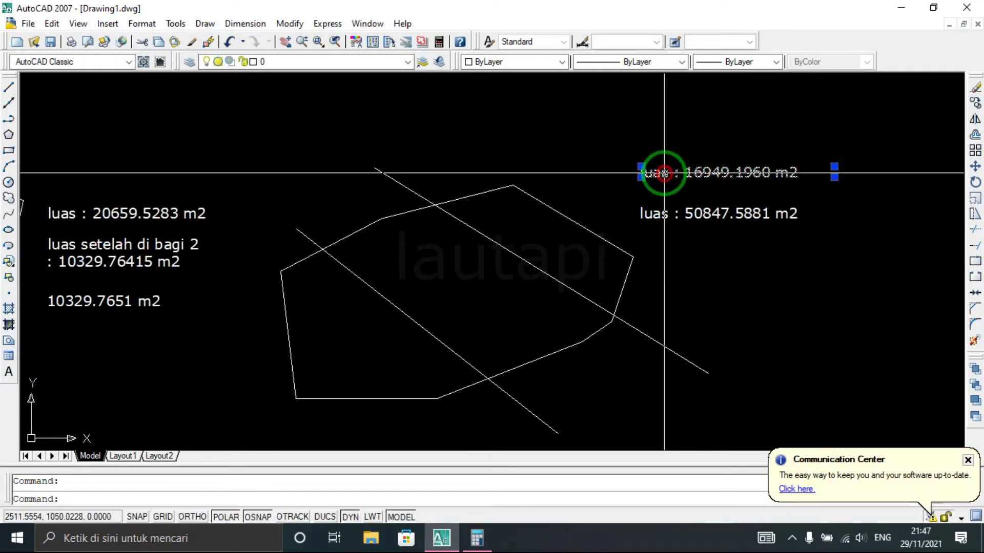
{"action": "double_click", "coordinate": [661, 171]}
{"action": "type", "text": "yang diperlukan :"}
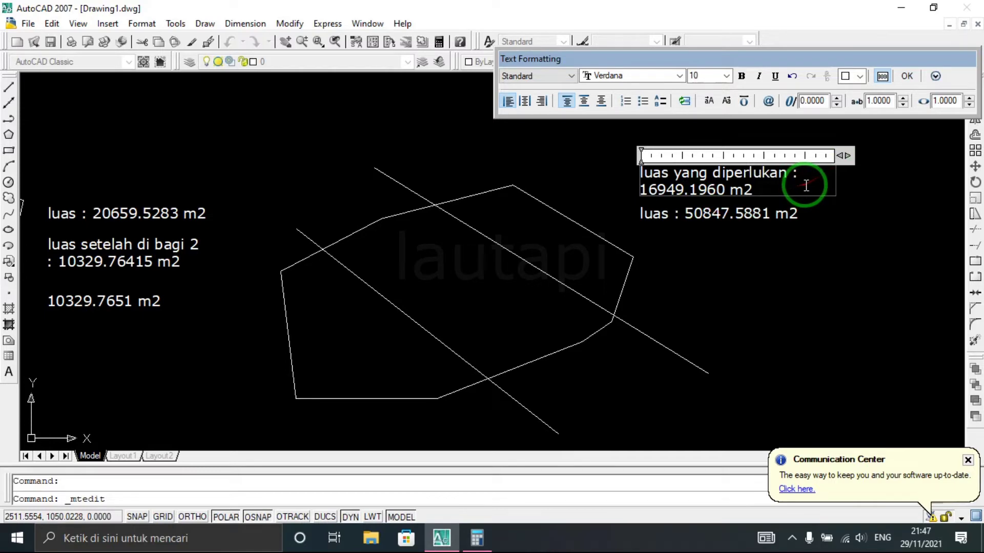
{"action": "left_click", "coordinate": [866, 202]}
Colour the required-area label red.
{"action": "left_click_drag", "start_coordinate": [802, 186], "coordinate": [678, 136]}
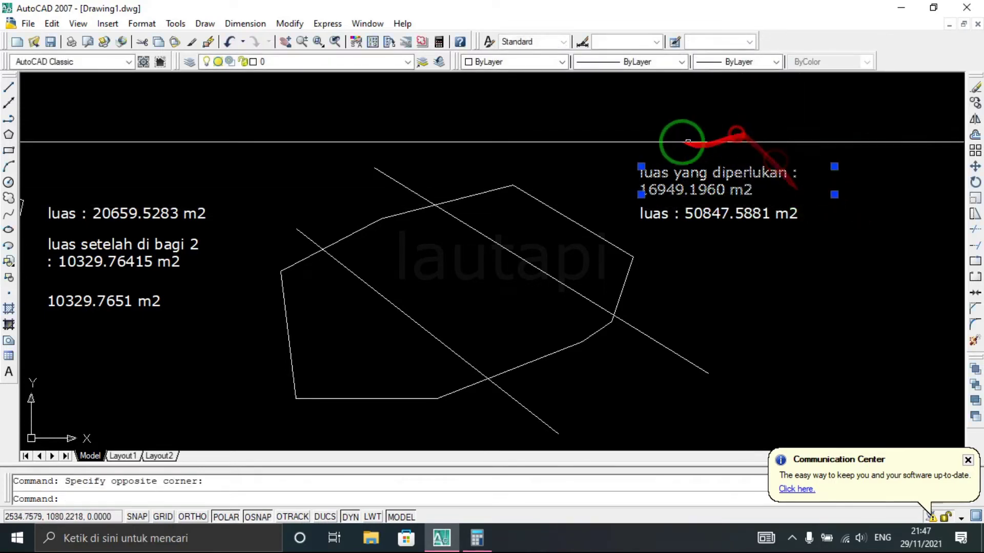
{"action": "left_click", "coordinate": [515, 60]}
{"action": "left_click", "coordinate": [516, 101]}
{"action": "left_click", "coordinate": [778, 321]}
{"action": "key", "text": "Escape"}
{"action": "key", "text": "Escape"}
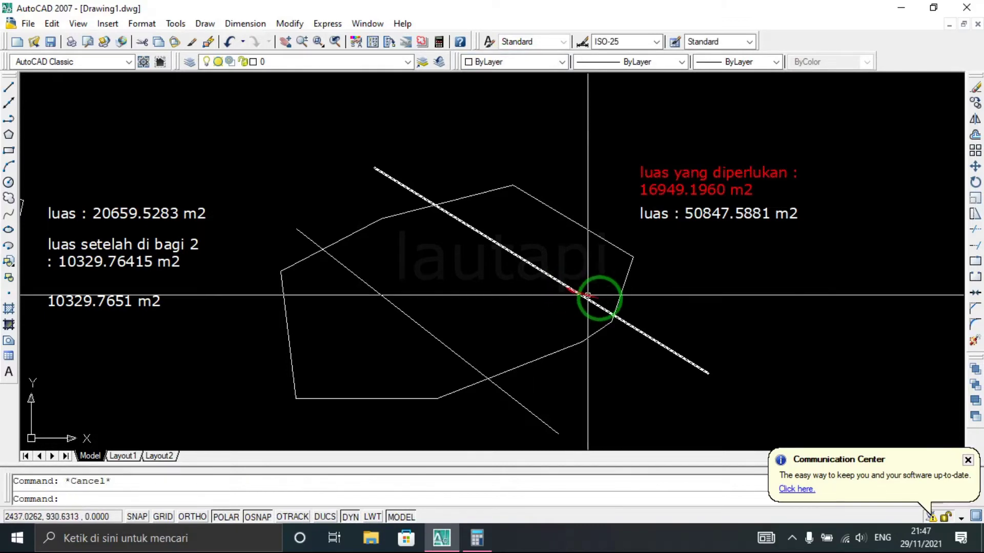
{"action": "middle_click_drag", "start_coordinate": [607, 300], "coordinate": [614, 265]}
{"action": "scroll", "coordinate": [615, 265], "scroll_direction": "down", "scroll_amount": 3}
{"action": "scroll", "coordinate": [529, 268], "scroll_direction": "up", "scroll_amount": 2}
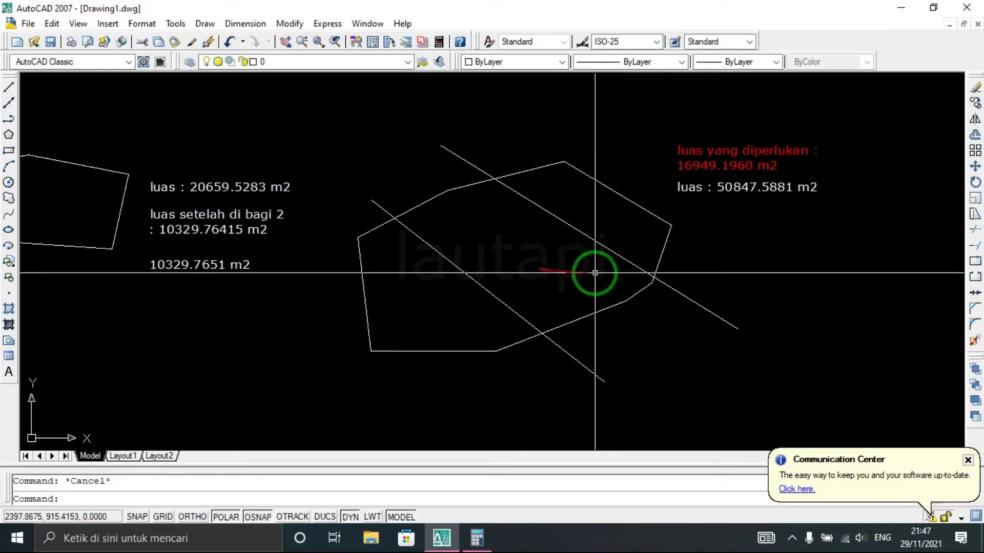
{"action": "type", "text": "c"}
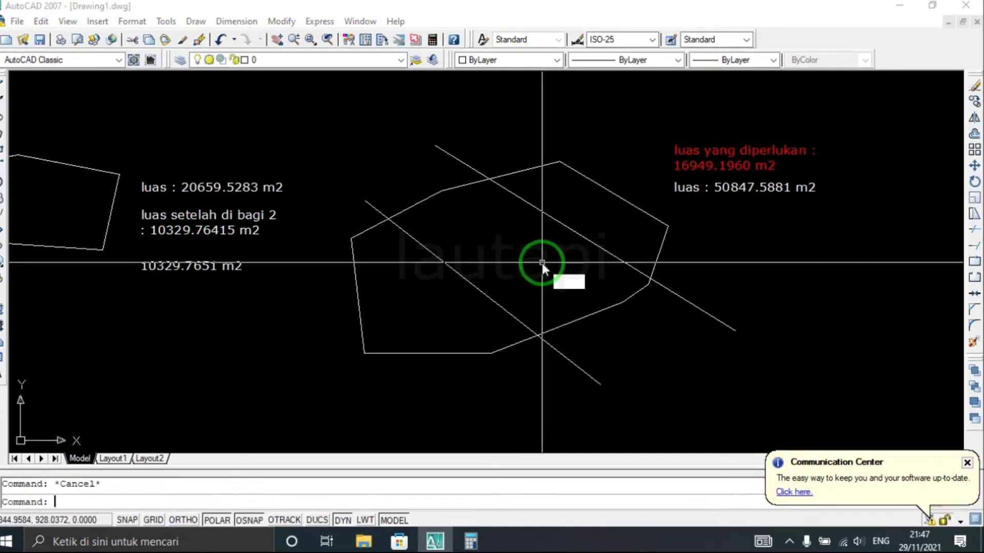
{"action": "type", "text": "d"}
Run CD to shift the lower diagonal parallel, cutting off a 16949.1960 m2 parcel.
{"action": "key", "text": "Return"}
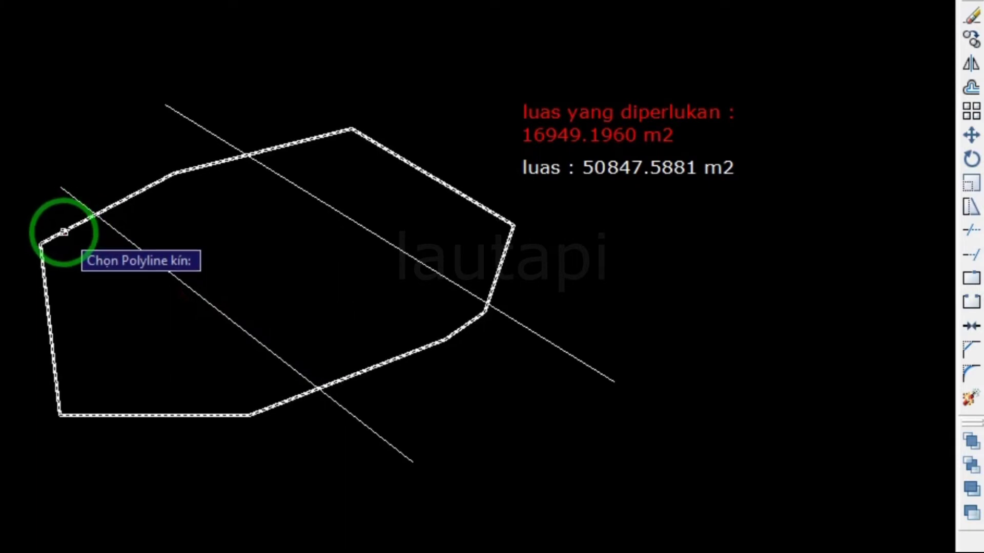
{"action": "left_click", "coordinate": [63, 231]}
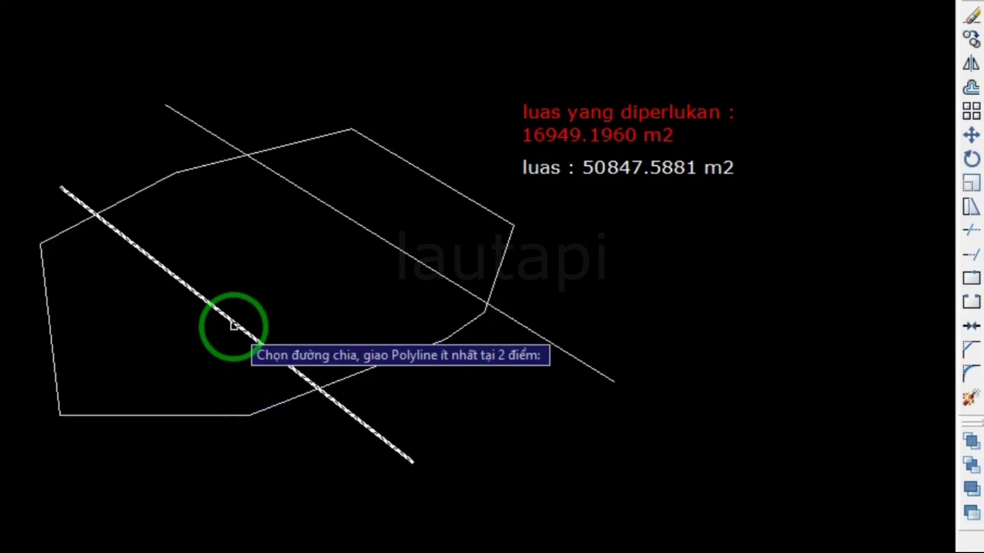
{"action": "left_click", "coordinate": [233, 326]}
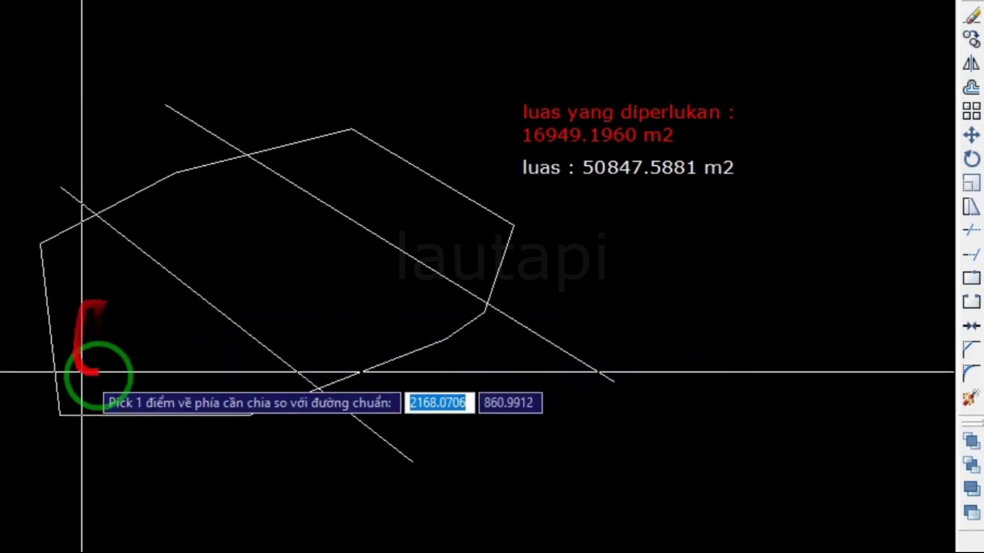
{"action": "left_click", "coordinate": [127, 325]}
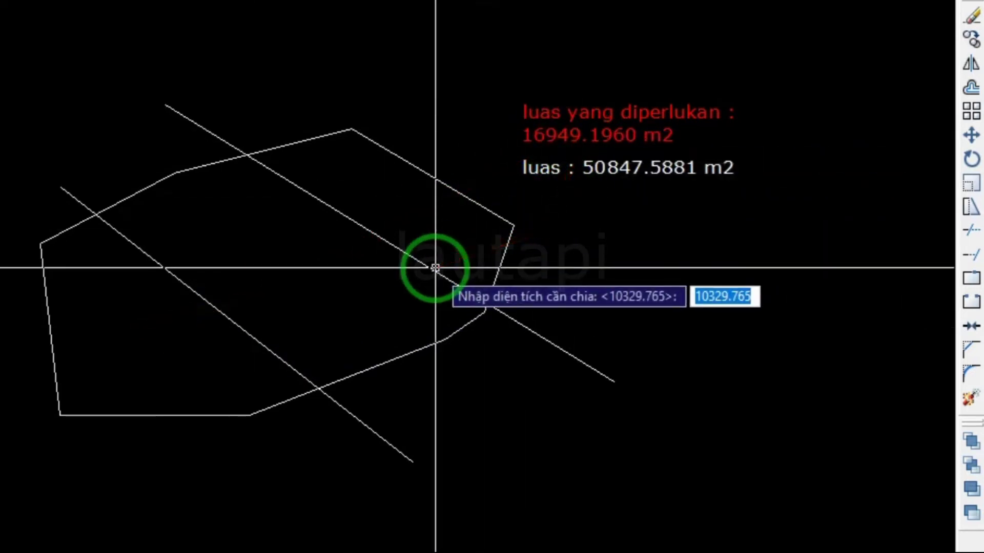
{"action": "type", "text": "16949.1960"}
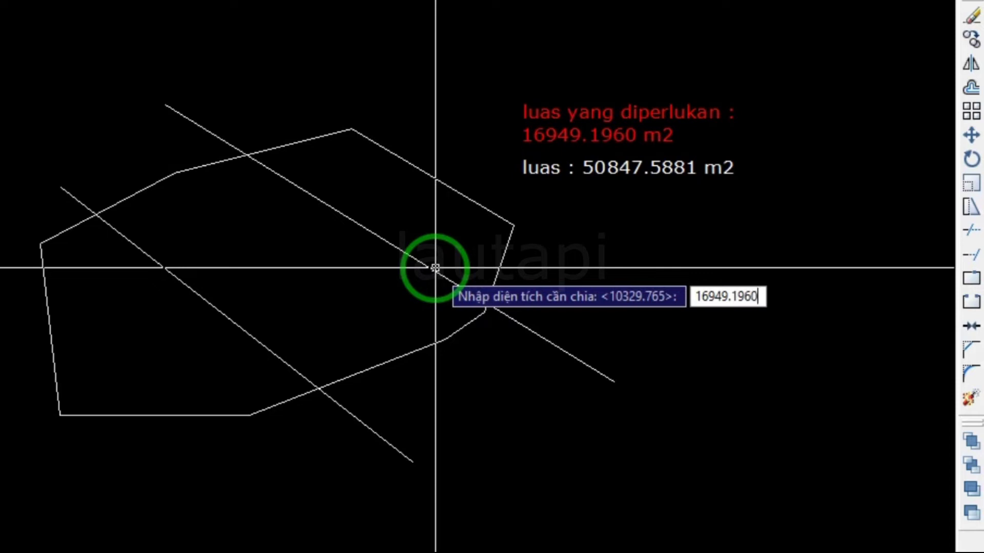
{"action": "key", "text": "Return"}
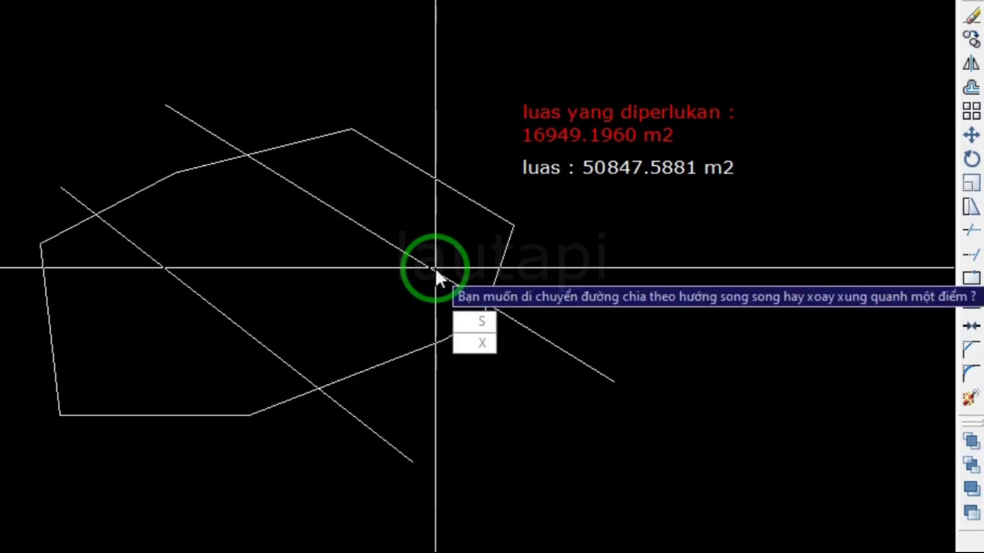
{"action": "left_click", "coordinate": [467, 320]}
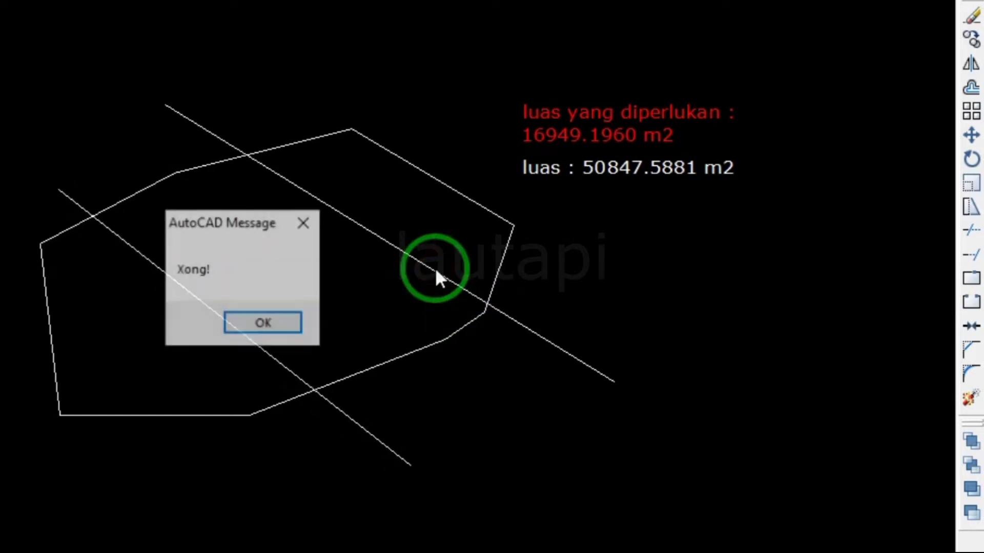
{"action": "left_click", "coordinate": [279, 325]}
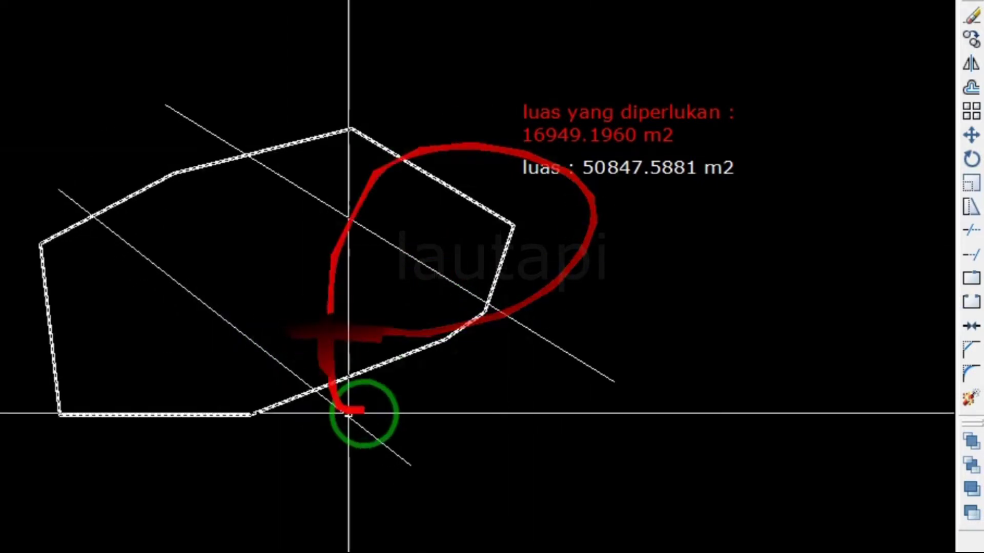
{"action": "left_click", "coordinate": [613, 325]}
{"action": "left_click", "coordinate": [556, 396]}
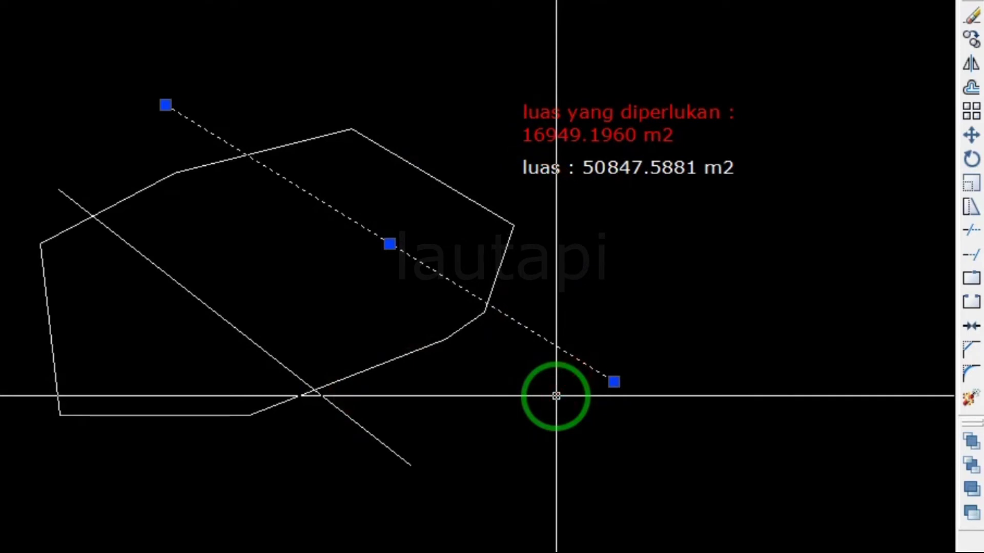
Delete the upper diagonal and draw a steep line crossing the polygon top to bottom.
{"action": "key", "text": "Delete"}
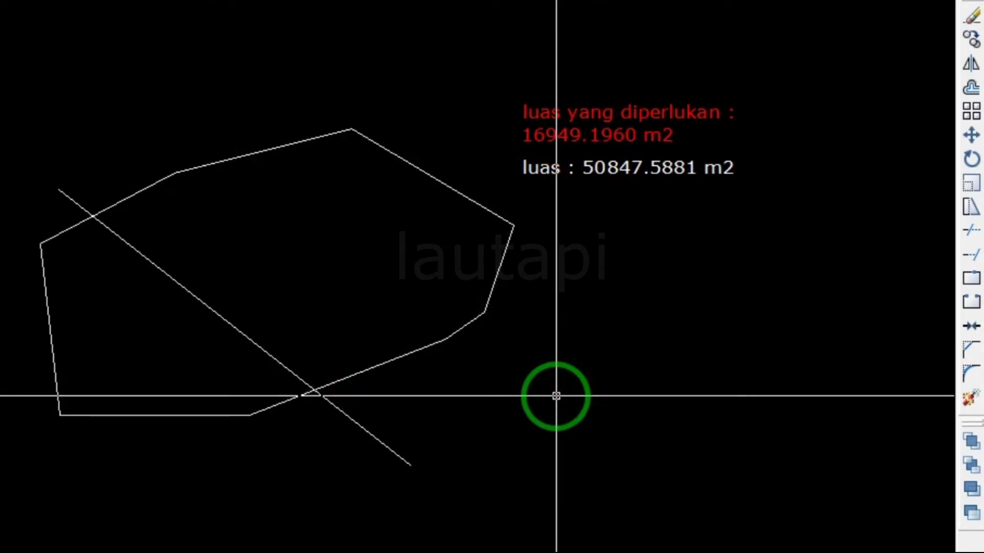
{"action": "type", "text": "l"}
{"action": "key", "text": "Return"}
{"action": "left_click", "coordinate": [291, 100]}
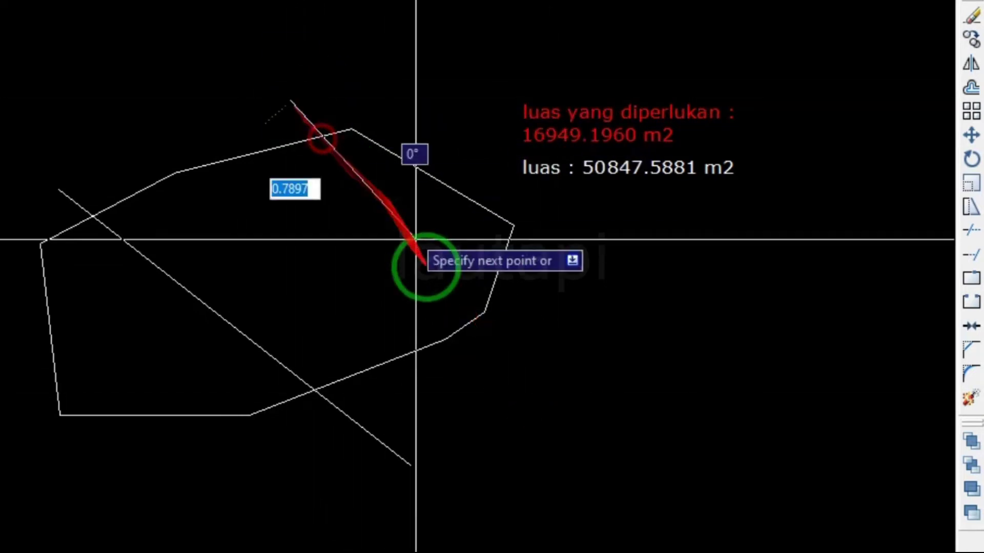
{"action": "left_click", "coordinate": [434, 368]}
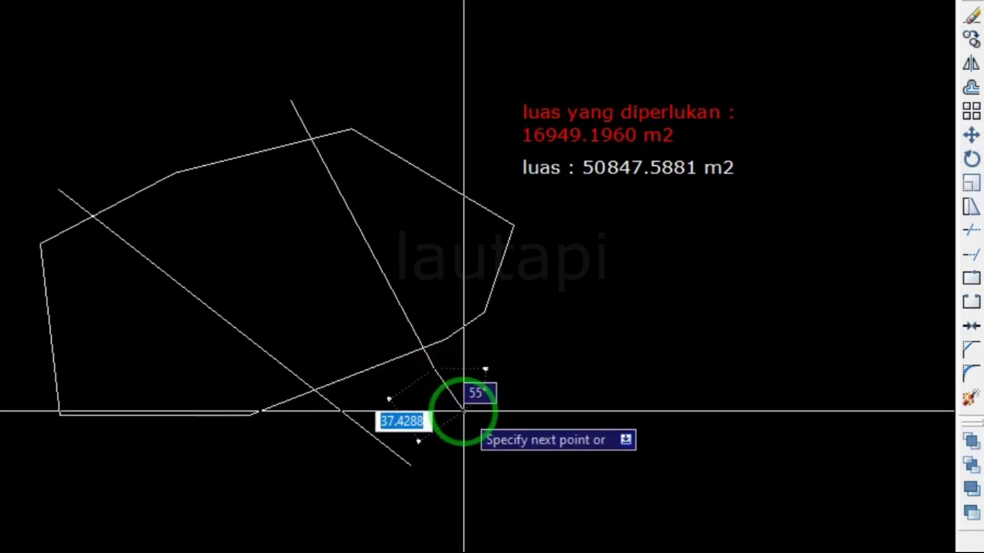
{"action": "key", "text": "Return"}
{"action": "left_click", "coordinate": [394, 292]}
{"action": "type", "text": "l"}
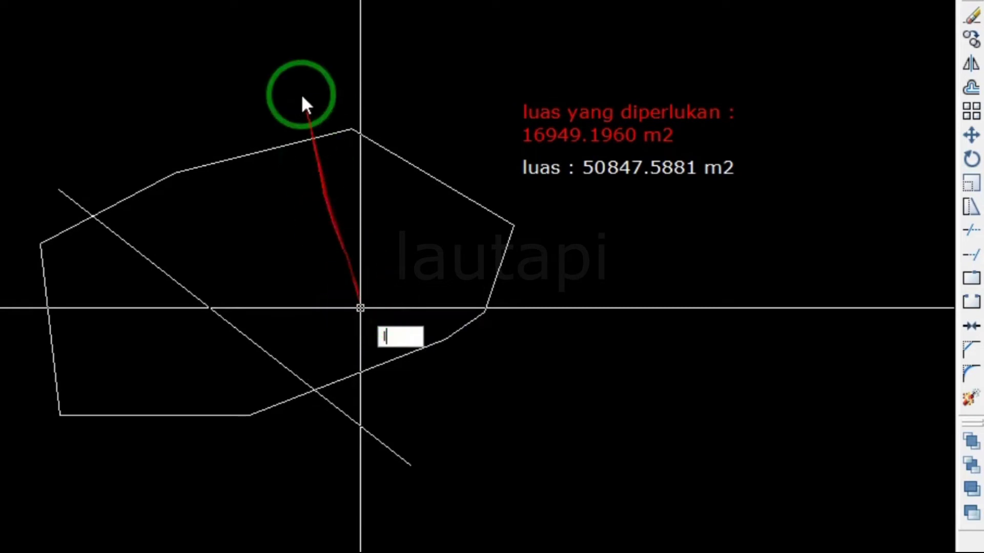
{"action": "key", "text": "Return"}
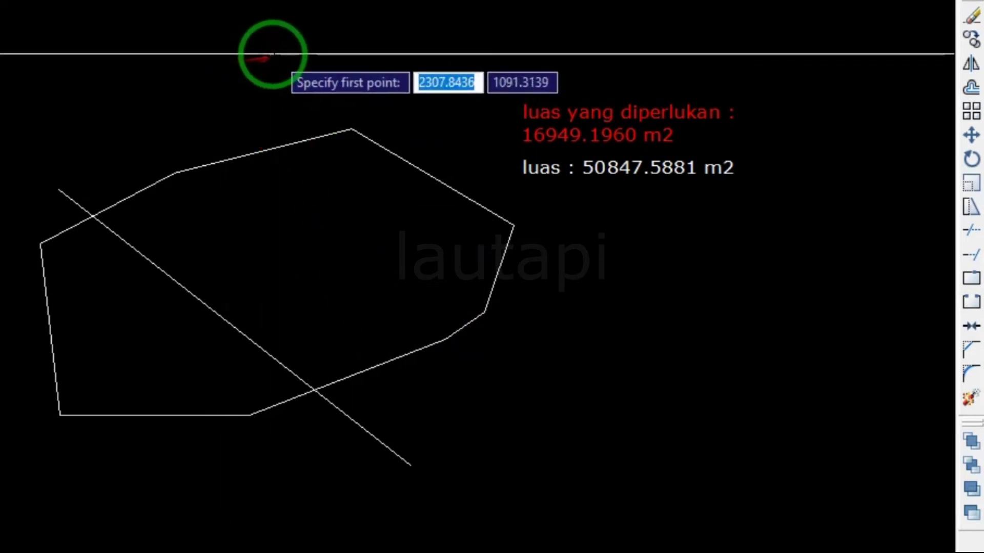
{"action": "left_click", "coordinate": [289, 58]}
{"action": "left_click", "coordinate": [482, 501]}
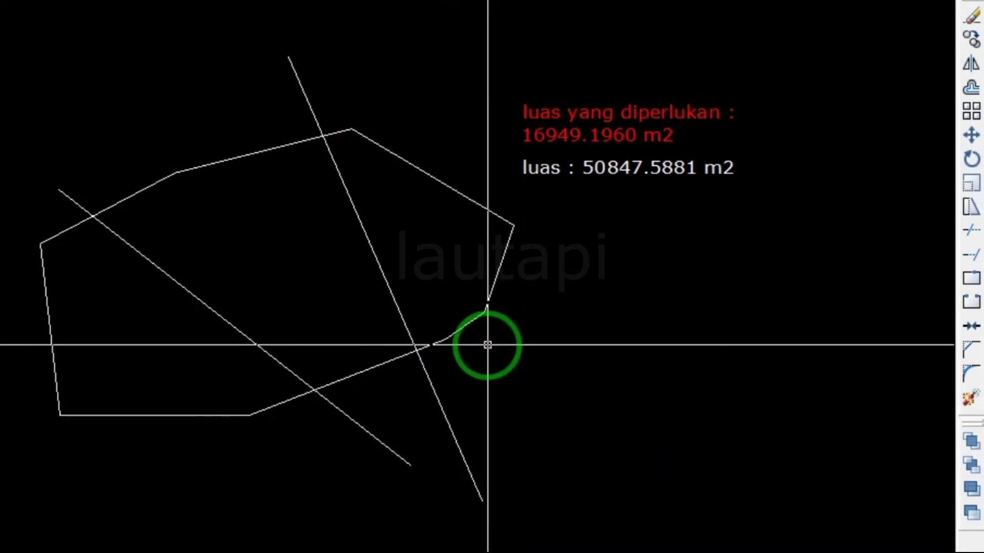
{"action": "type", "text": "d"}
Run CD on the steep line, shifting it parallel to cut off another 16949.196 m2.
{"action": "key", "text": "BackSpace"}
{"action": "type", "text": "cd"}
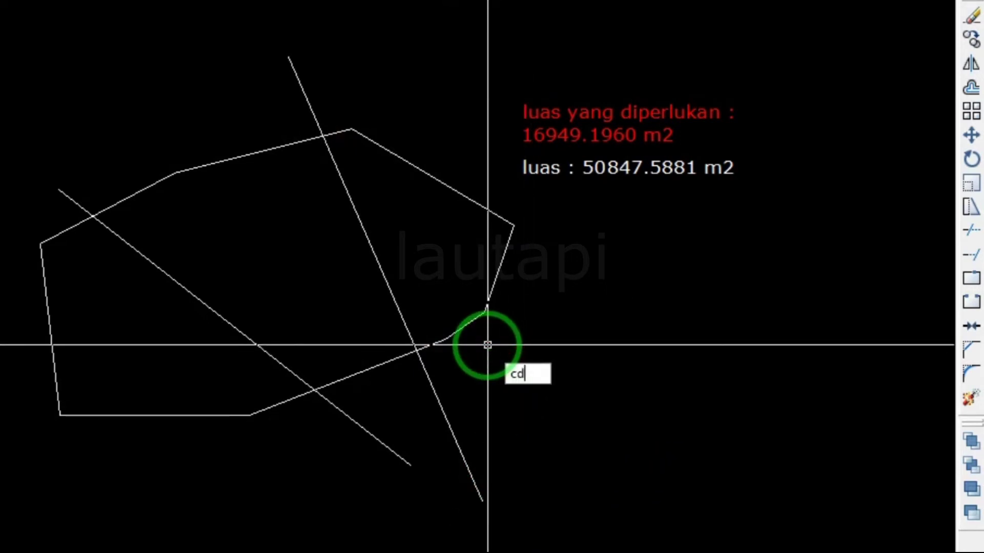
{"action": "key", "text": "Return"}
{"action": "left_click", "coordinate": [474, 314]}
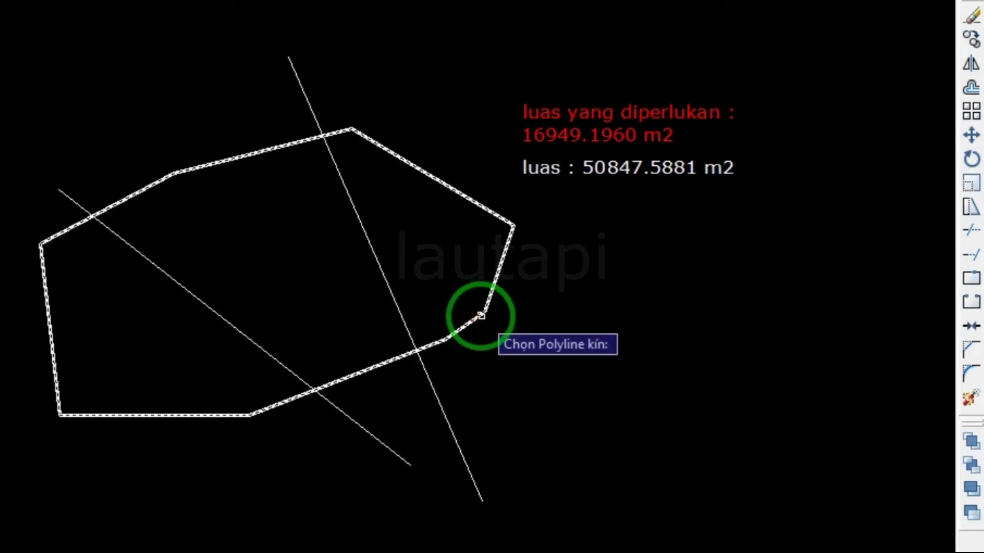
{"action": "left_click", "coordinate": [375, 261]}
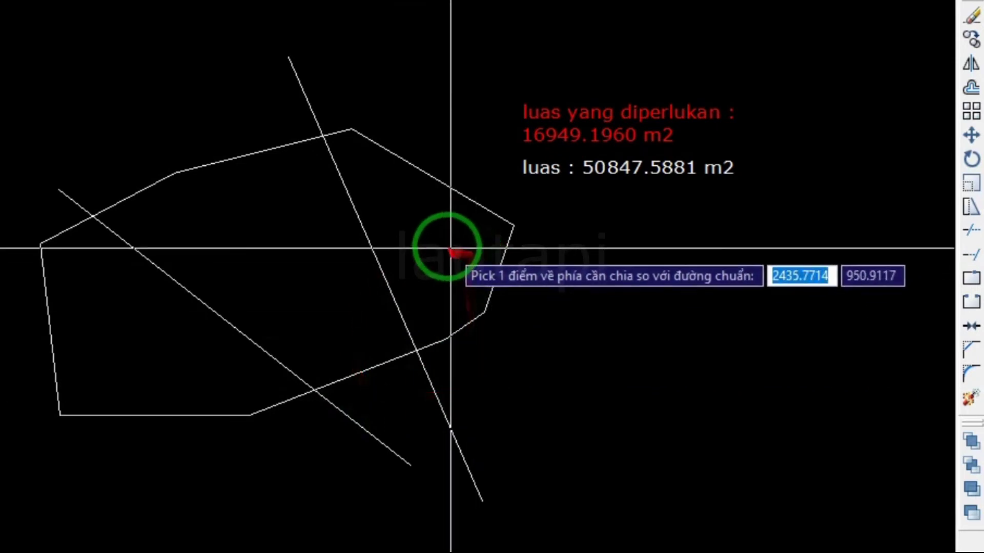
{"action": "left_click", "coordinate": [437, 245]}
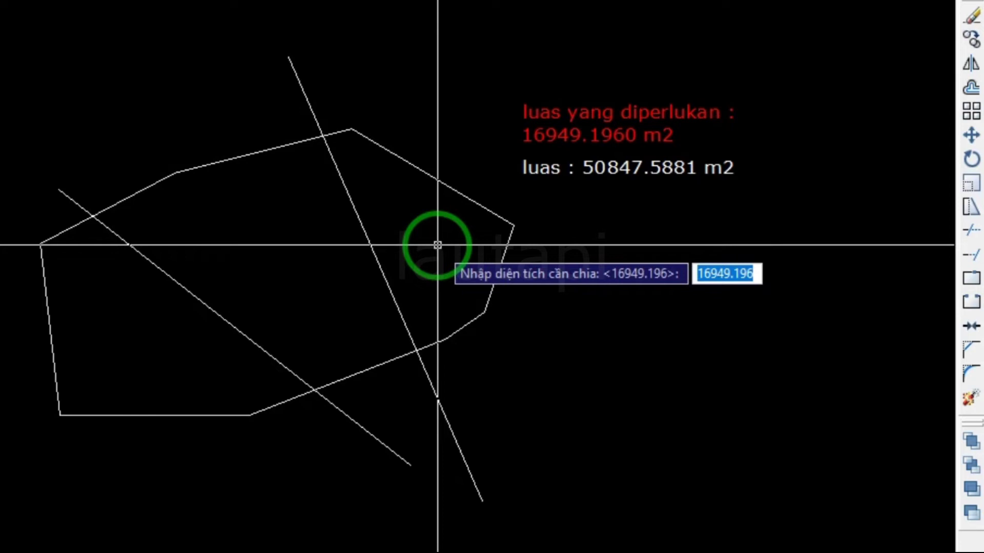
{"action": "key", "text": "Return"}
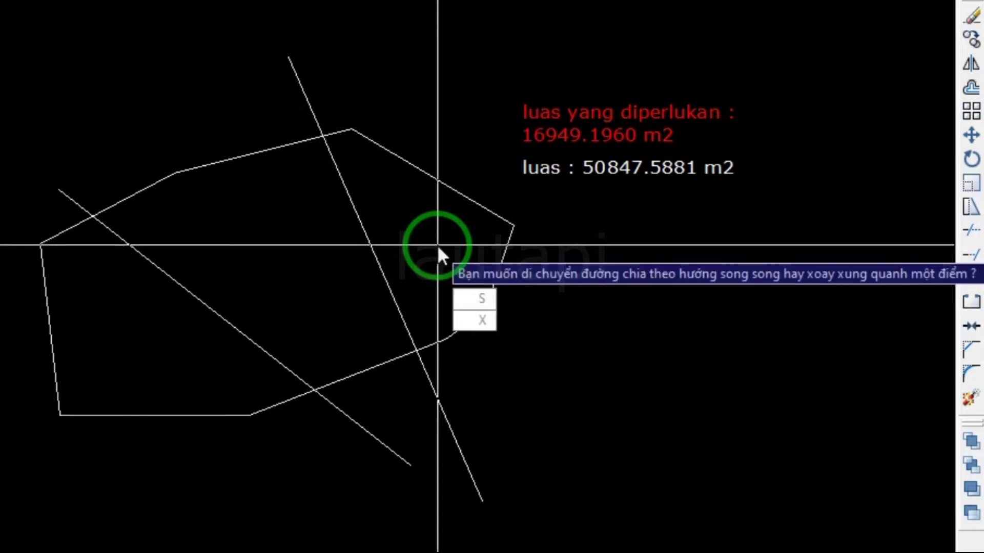
{"action": "left_click", "coordinate": [468, 299]}
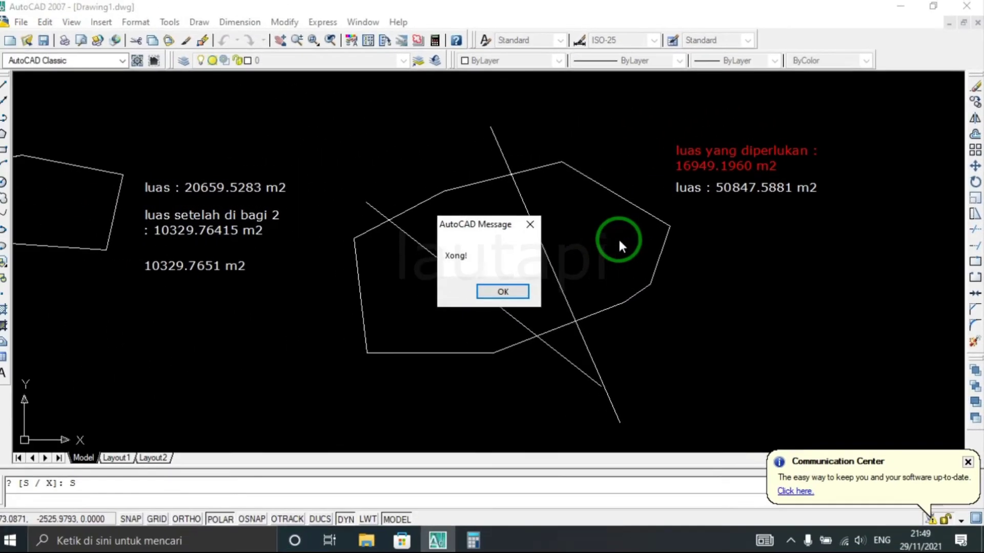
{"action": "left_click", "coordinate": [538, 230]}
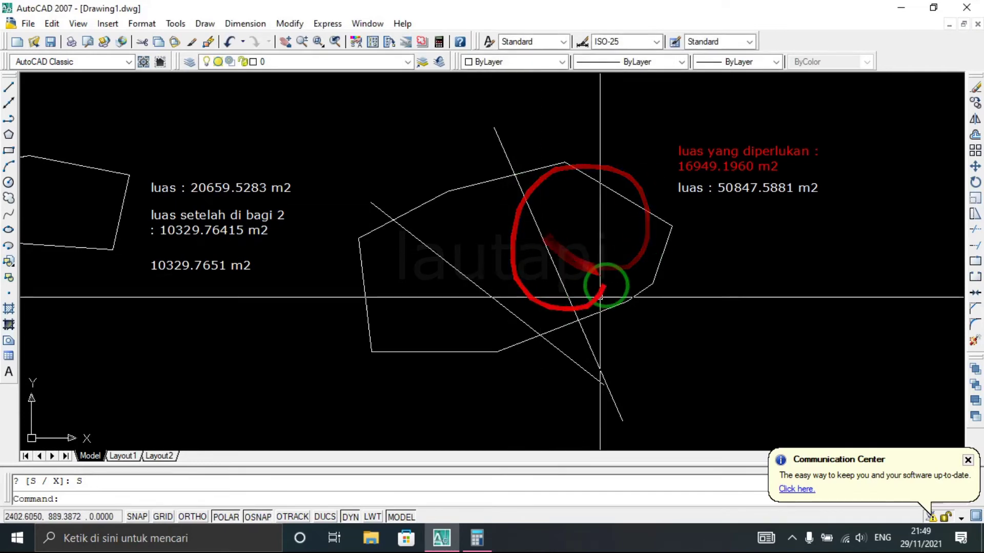
Create boundary outlines by picking a point inside the divided polygon.
{"action": "middle_click_drag", "start_coordinate": [480, 277], "coordinate": [576, 268]}
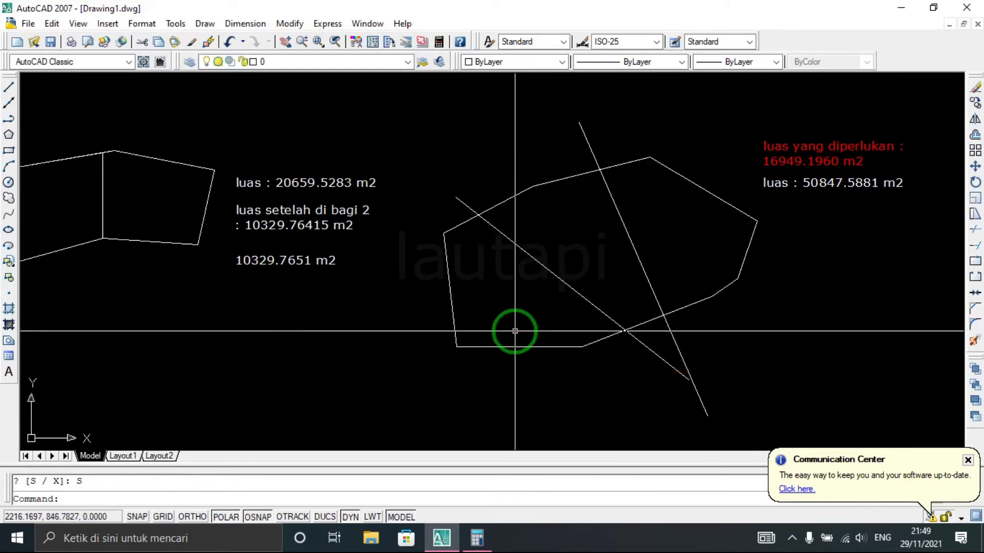
{"action": "type", "text": "bo"}
{"action": "key", "text": "Return"}
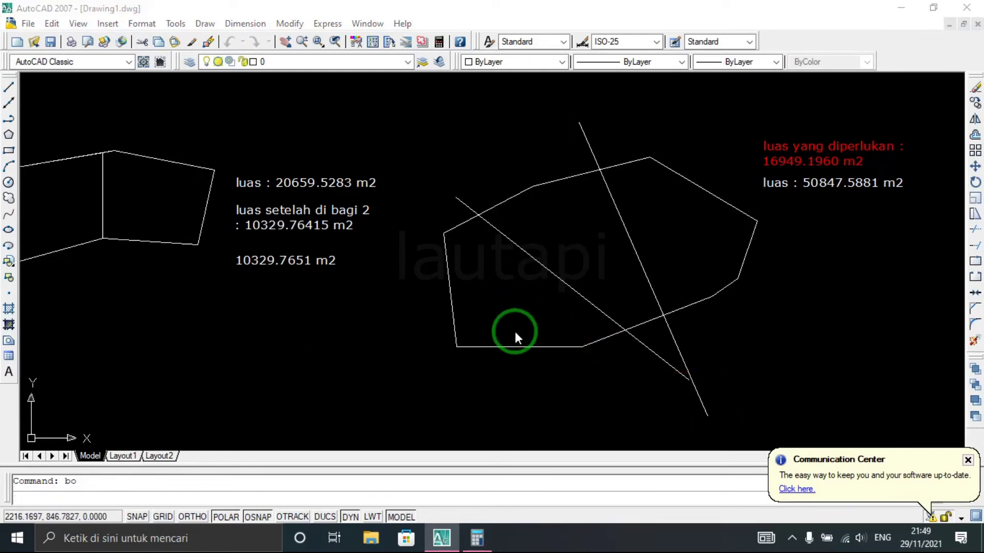
{"action": "left_click", "coordinate": [404, 194]}
{"action": "left_click", "coordinate": [533, 308]}
{"action": "right_click", "coordinate": [681, 230]}
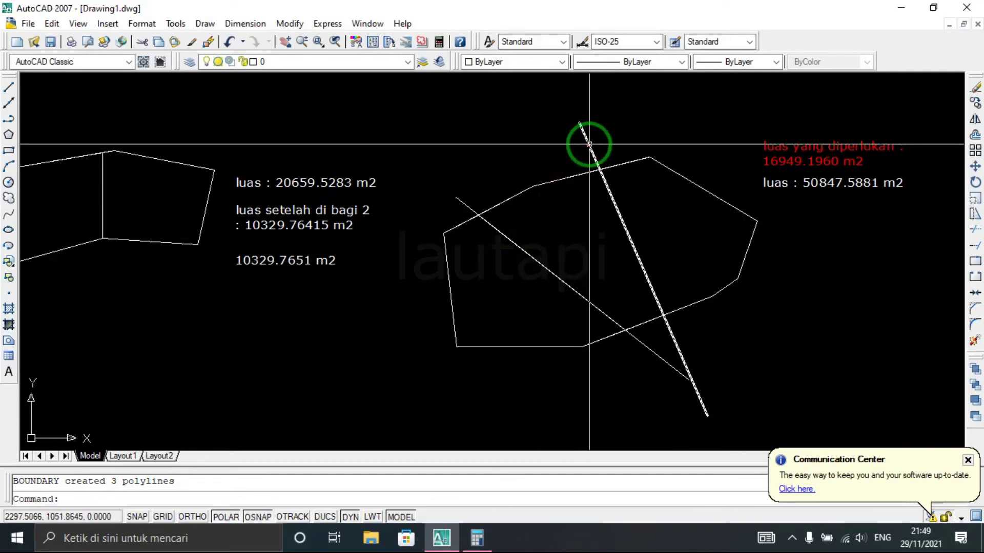
Trim the dividing line ends sticking out beyond the polygon's outline.
{"action": "left_click", "coordinate": [756, 352]}
{"action": "left_click", "coordinate": [470, 160]}
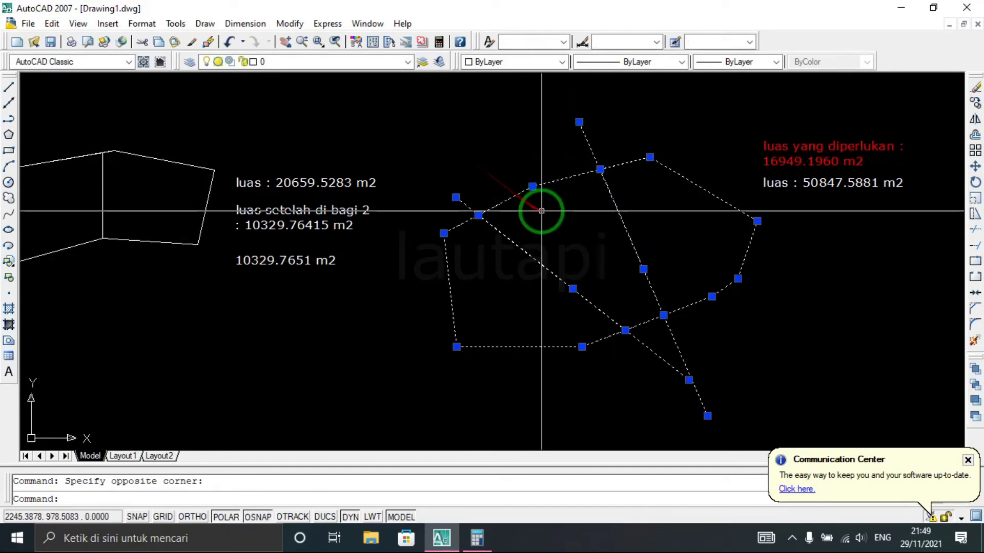
{"action": "type", "text": "r"}
{"action": "key", "text": "Return"}
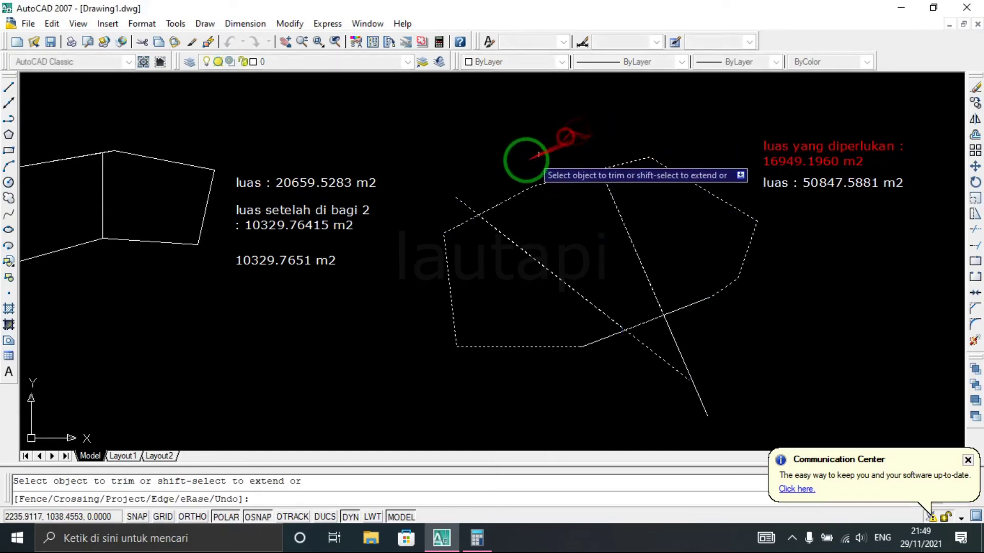
{"action": "left_click_drag", "start_coordinate": [471, 196], "coordinate": [632, 367]}
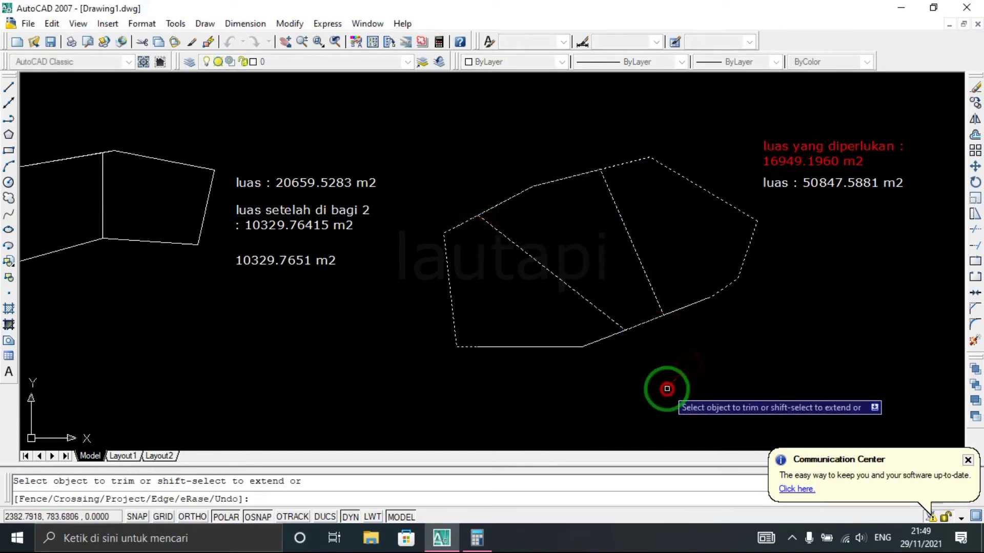
{"action": "middle_click_drag", "start_coordinate": [633, 367], "coordinate": [579, 372]}
{"action": "key", "text": "Escape"}
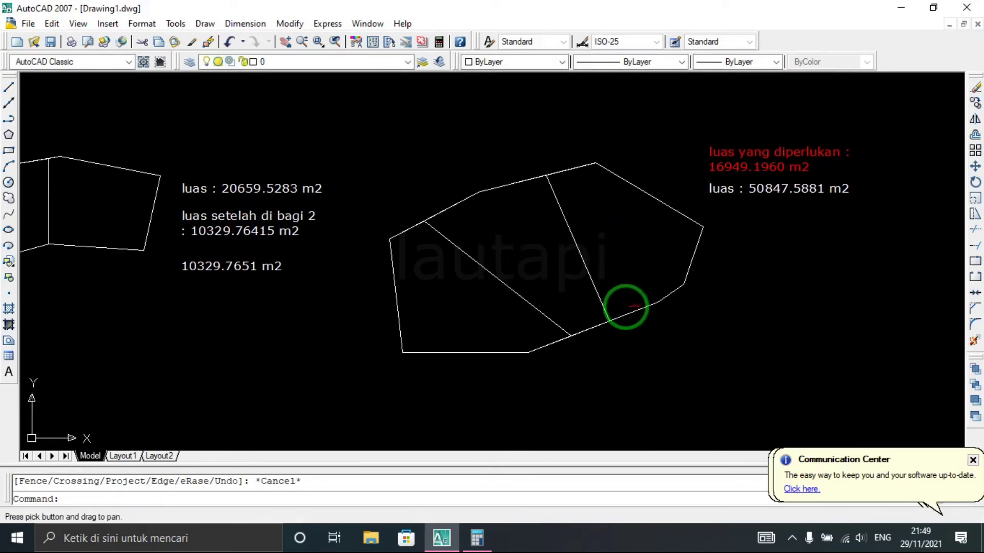
Copy the 'luas : 50847.5881 m2' text into the left, middle and right parcels.
{"action": "left_click", "coordinate": [761, 169]}
{"action": "left_click", "coordinate": [766, 207]}
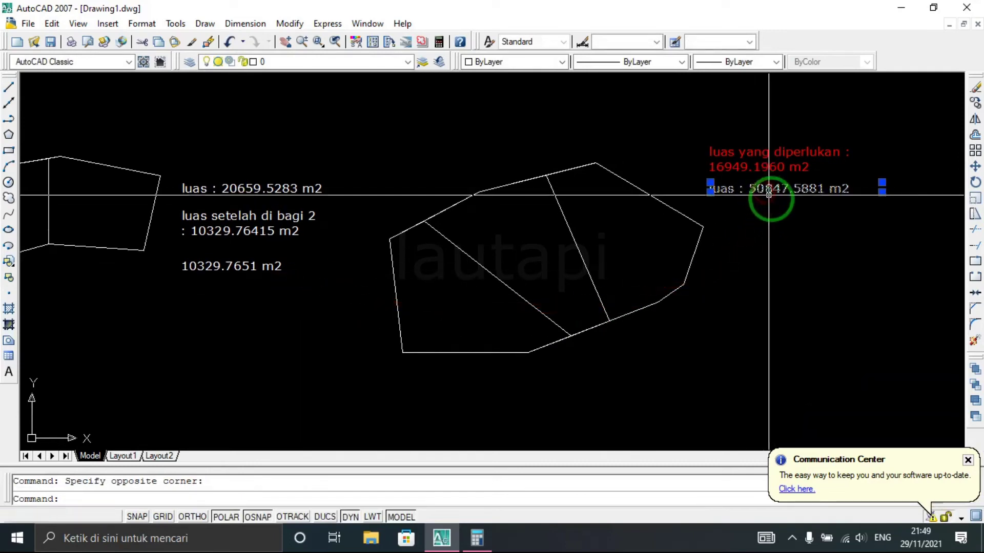
{"action": "type", "text": "co"}
{"action": "key", "text": "Return"}
{"action": "left_click", "coordinate": [710, 192]}
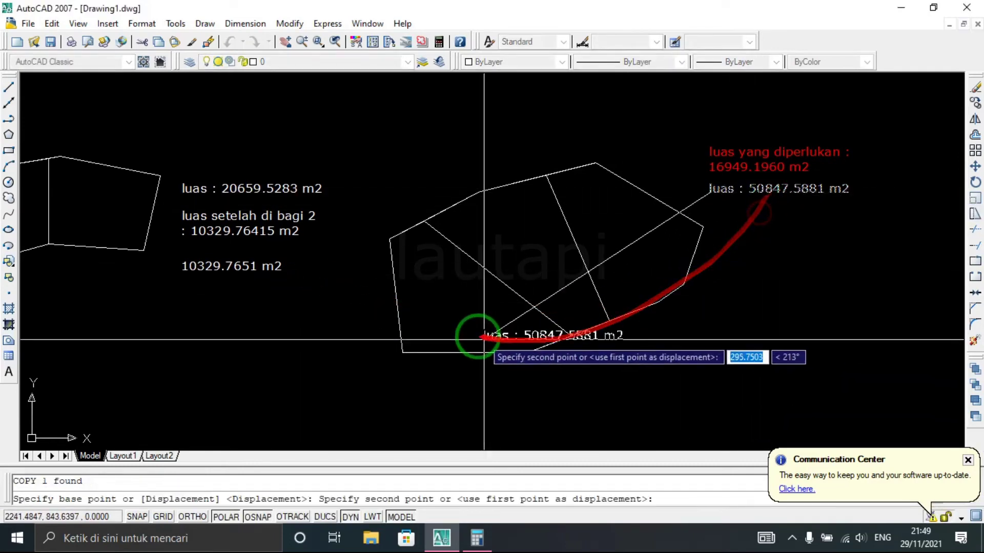
{"action": "left_click", "coordinate": [411, 307]}
{"action": "left_click", "coordinate": [490, 240]}
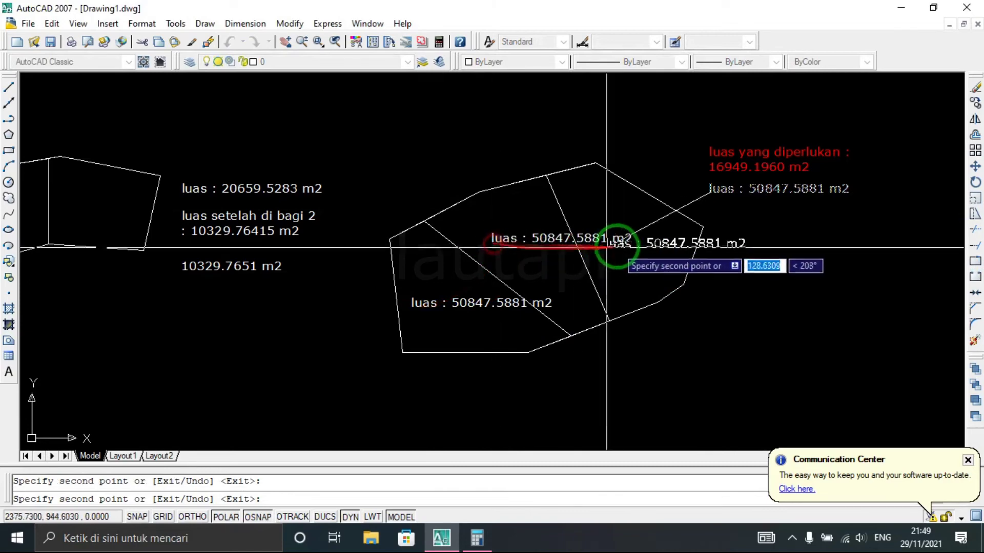
{"action": "left_click", "coordinate": [644, 241]}
{"action": "key", "text": "Escape"}
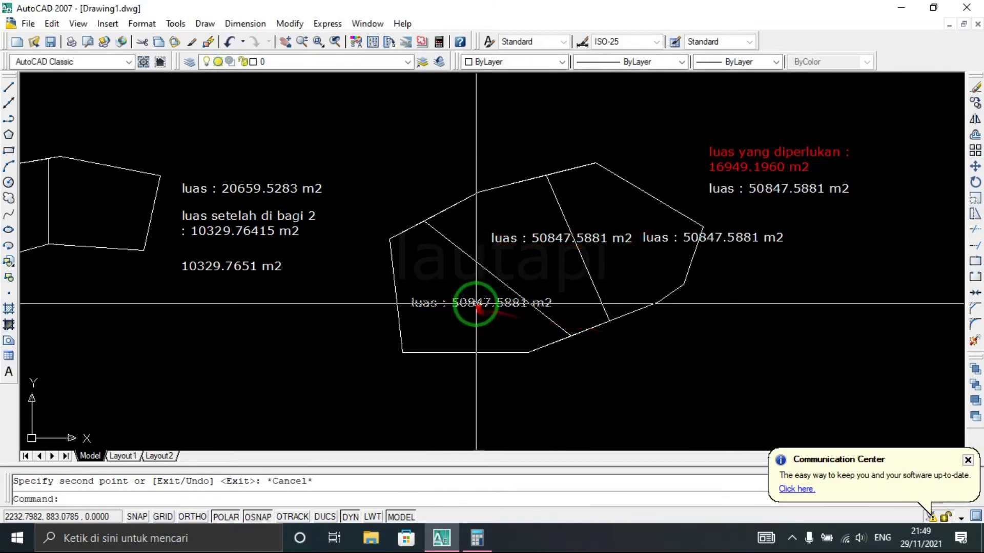
Change the three copies to the parcel numbers 1, 2 and 3.
{"action": "left_click", "coordinate": [475, 303]}
{"action": "double_click", "coordinate": [475, 303]}
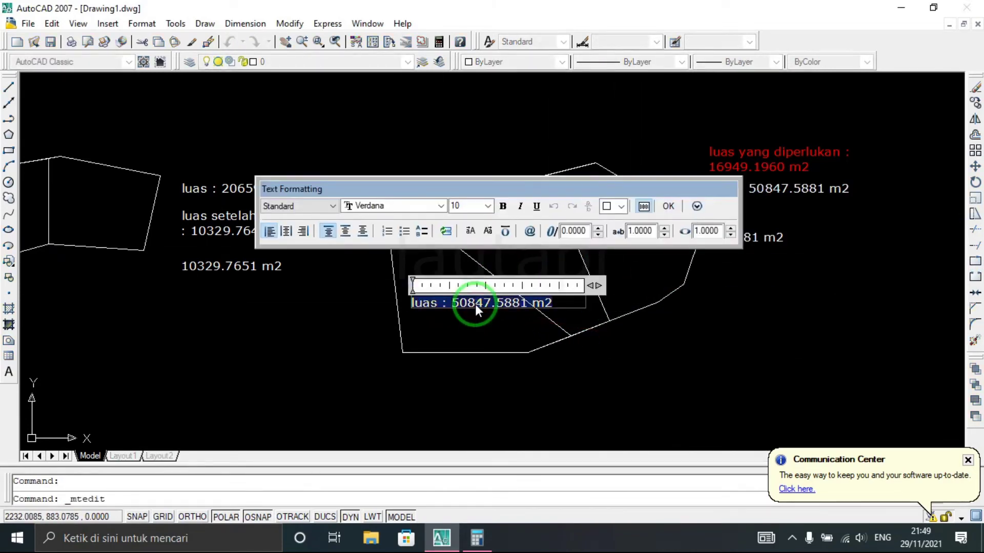
{"action": "type", "text": "1"}
{"action": "left_click", "coordinate": [534, 337]}
{"action": "left_click", "coordinate": [539, 240]}
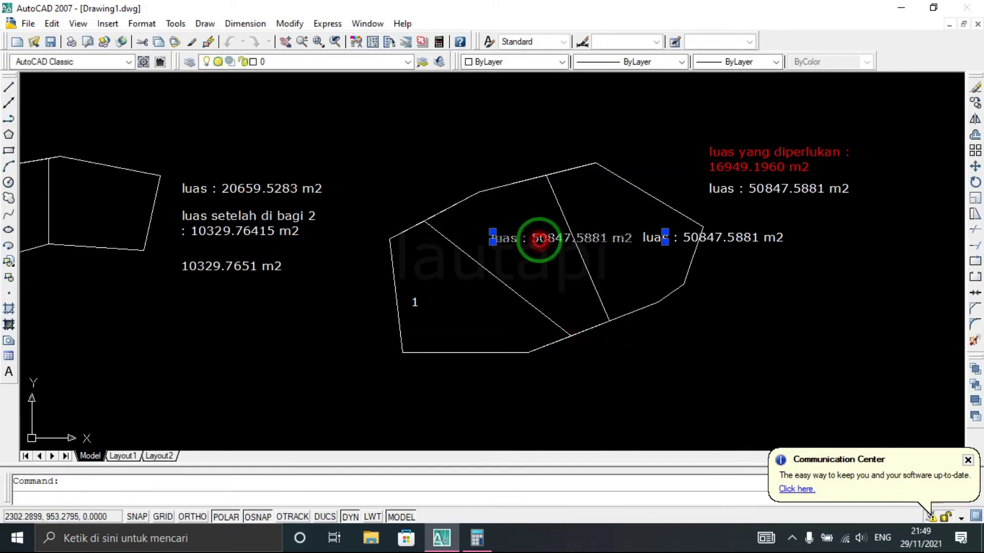
{"action": "double_click", "coordinate": [539, 240]}
{"action": "type", "text": "2"}
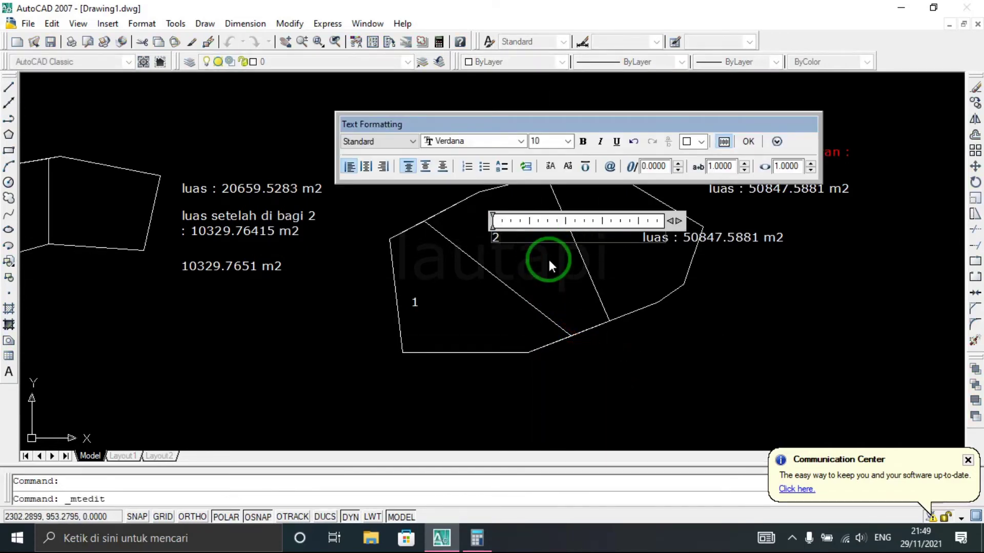
{"action": "left_click", "coordinate": [662, 290]}
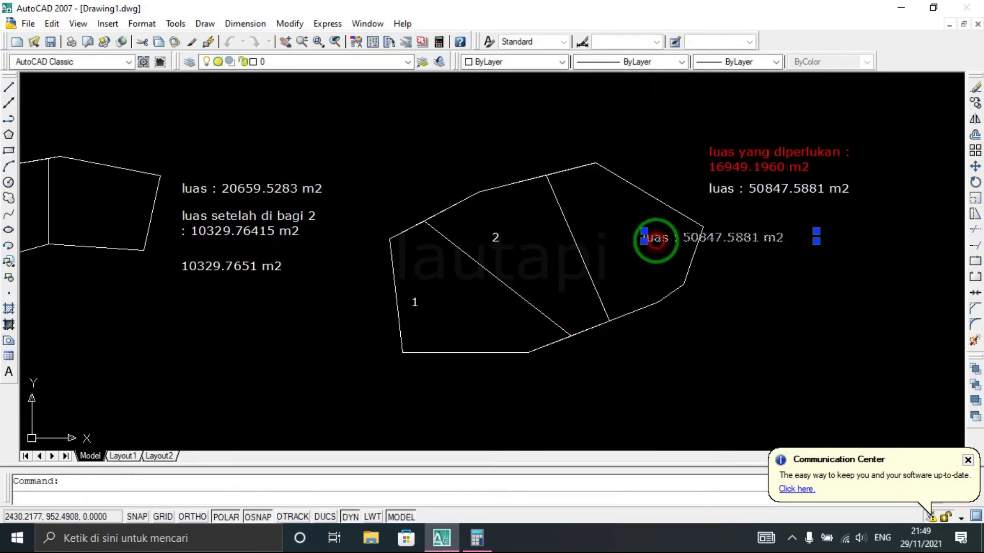
{"action": "double_click", "coordinate": [656, 241]}
{"action": "type", "text": "3"}
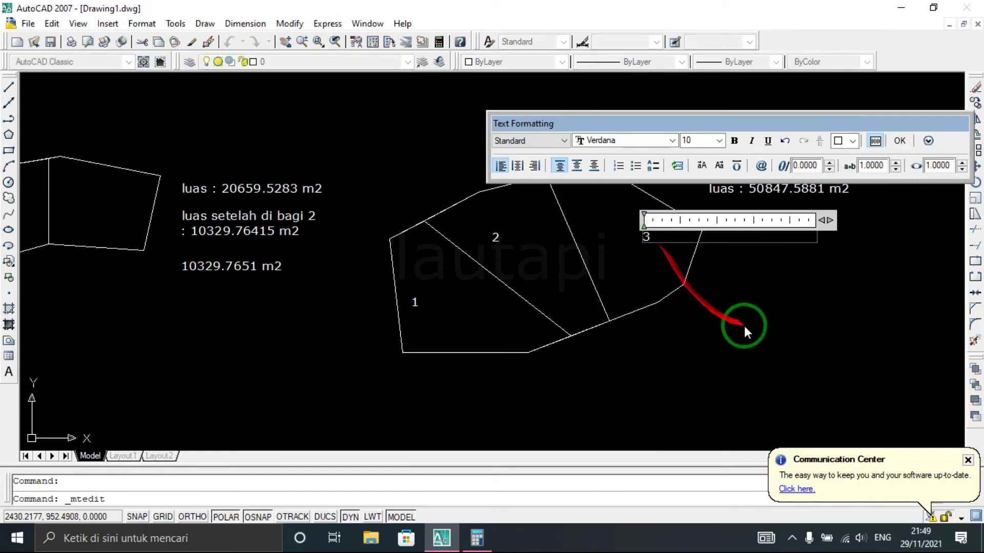
{"action": "left_click", "coordinate": [746, 330]}
Move label 2 to the centre of the middle parcel.
{"action": "scroll", "coordinate": [560, 253], "scroll_direction": "up", "scroll_amount": 1}
{"action": "left_click", "coordinate": [468, 215]}
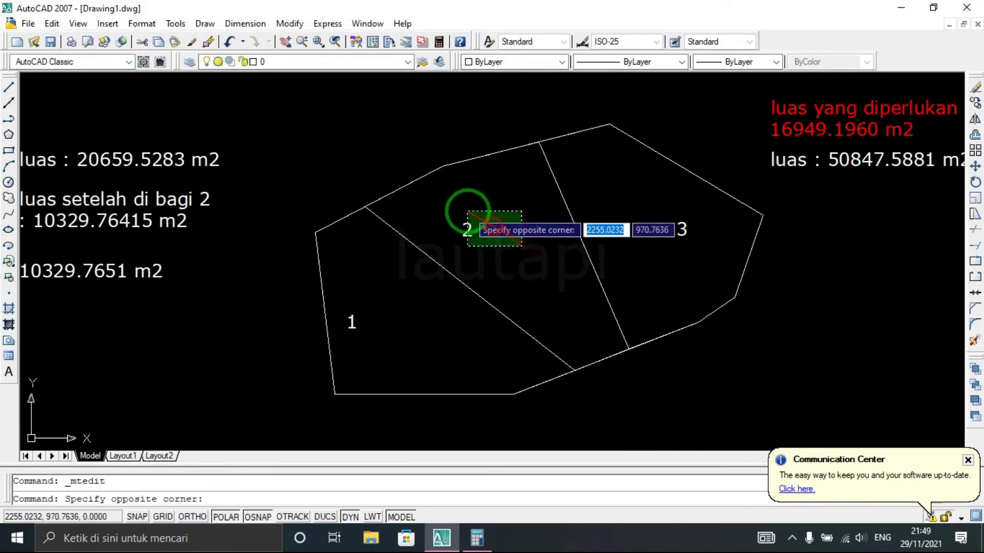
{"action": "left_click", "coordinate": [492, 241]}
{"action": "type", "text": "m"}
{"action": "key", "text": "Return"}
{"action": "left_click", "coordinate": [468, 229]}
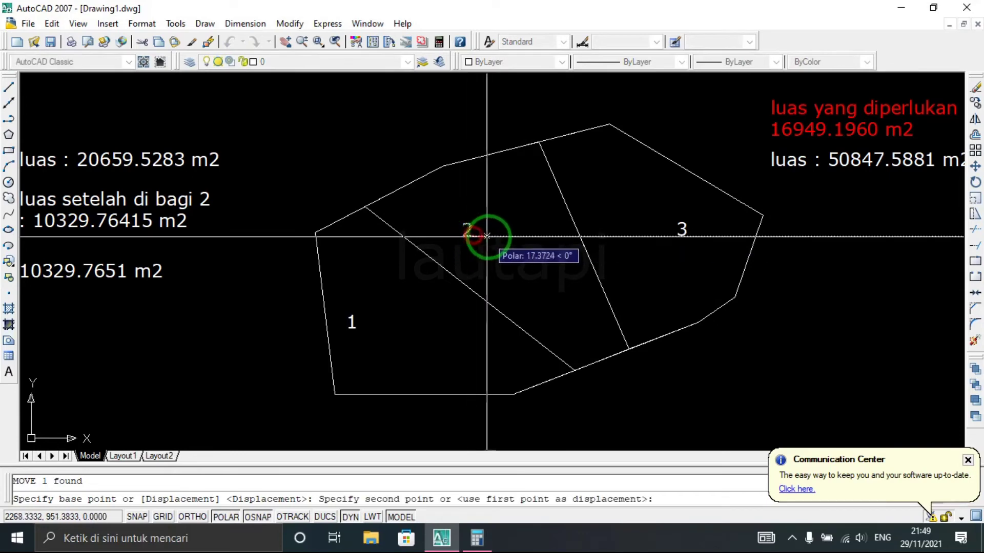
{"action": "scroll", "coordinate": [605, 249], "scroll_direction": "down", "scroll_amount": 2}
{"action": "scroll", "coordinate": [617, 195], "scroll_direction": "up", "scroll_amount": 2}
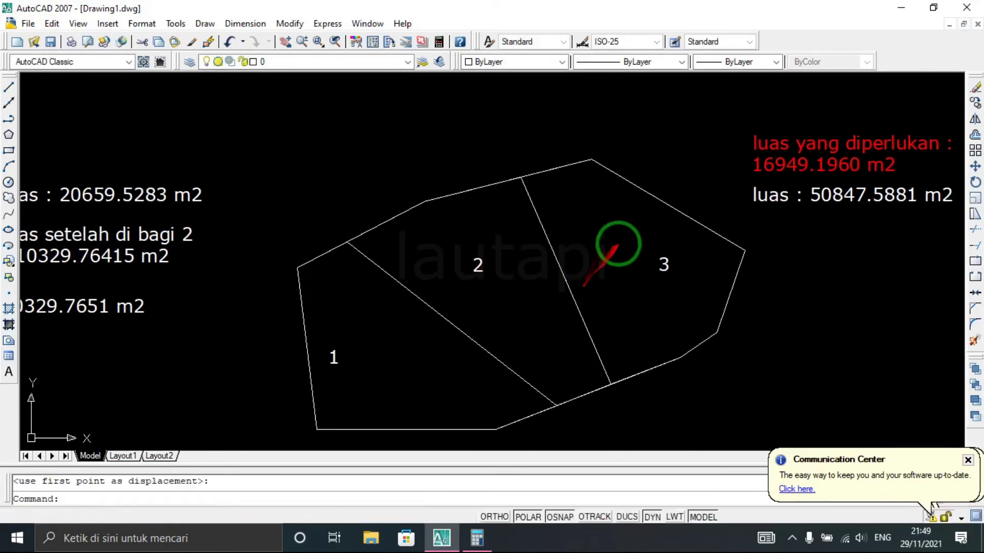
Make the right parcel's outline red and parcel 2's outline green.
{"action": "left_click", "coordinate": [648, 194]}
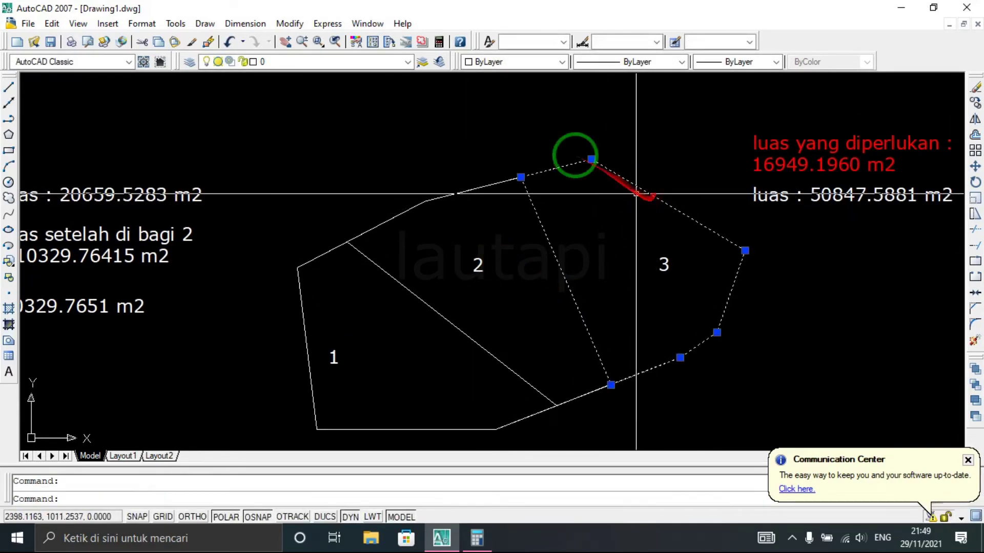
{"action": "left_click", "coordinate": [501, 62]}
{"action": "left_click", "coordinate": [500, 100]}
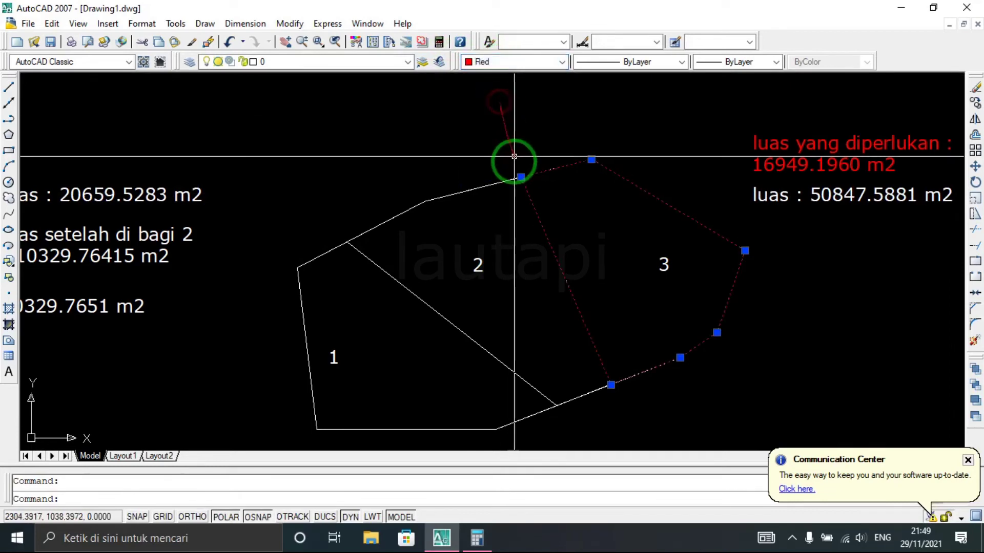
{"action": "key", "text": "Escape"}
{"action": "left_click", "coordinate": [484, 188]}
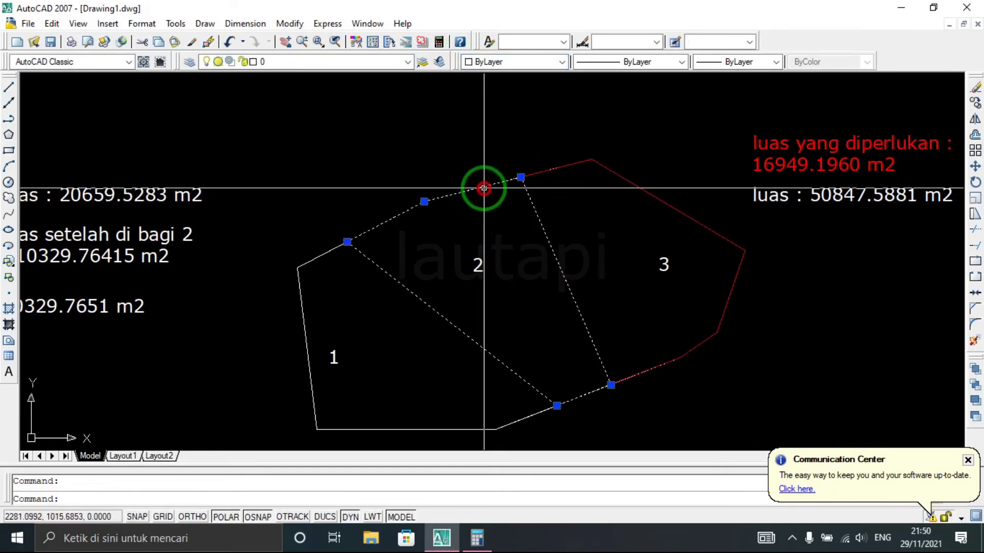
{"action": "left_click", "coordinate": [502, 62]}
{"action": "left_click", "coordinate": [495, 128]}
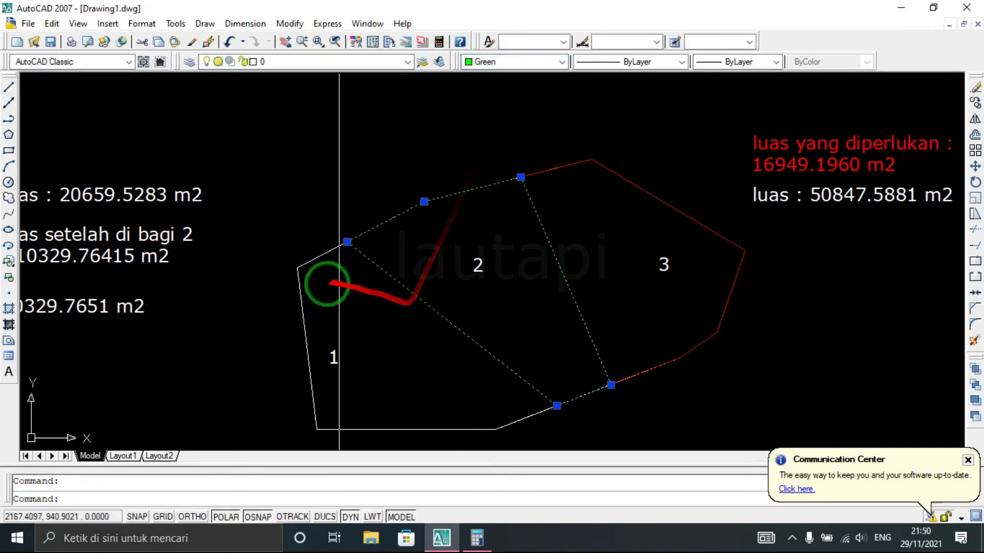
{"action": "key", "text": "Escape"}
Make parcel 1's outline cyan.
{"action": "left_click", "coordinate": [305, 265]}
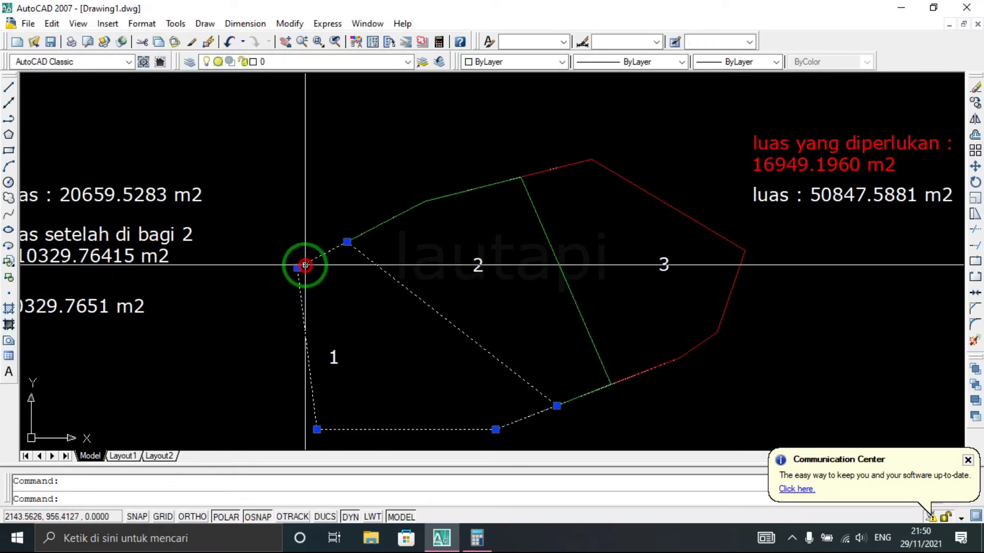
{"action": "left_click", "coordinate": [479, 62]}
{"action": "left_click", "coordinate": [487, 134]}
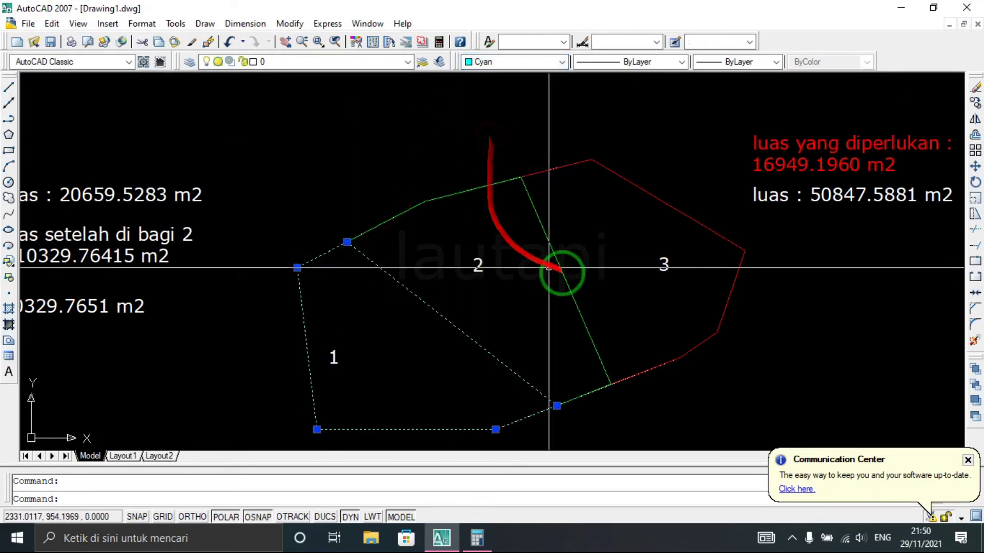
{"action": "key", "text": "Escape"}
List parcel 1's cyan outline with LI to check its area.
{"action": "scroll", "coordinate": [448, 209], "scroll_direction": "down", "scroll_amount": 2}
{"action": "scroll", "coordinate": [580, 266], "scroll_direction": "up", "scroll_amount": 3}
{"action": "middle_click_drag", "start_coordinate": [580, 265], "coordinate": [441, 315]}
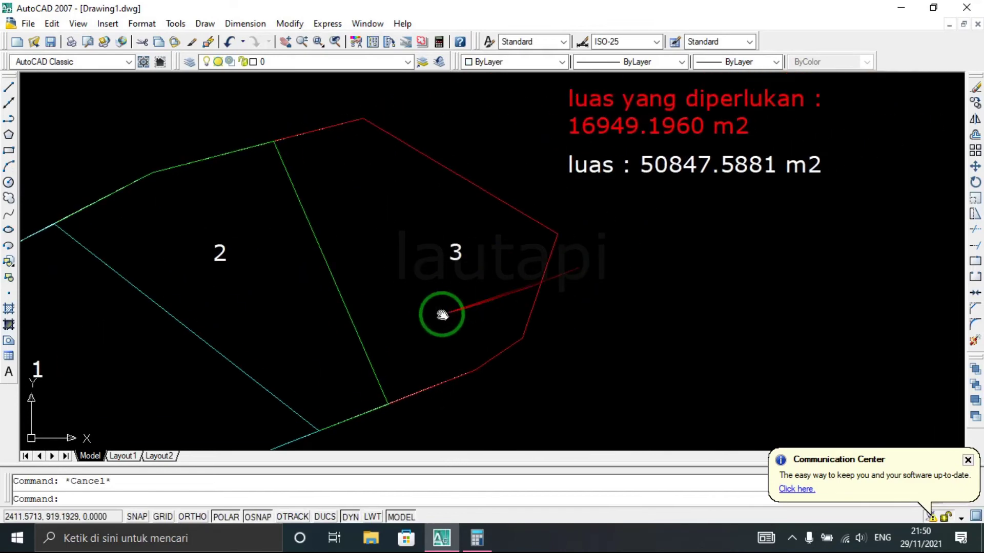
{"action": "scroll", "coordinate": [495, 231], "scroll_direction": "down", "scroll_amount": 2}
{"action": "middle_click_drag", "start_coordinate": [531, 238], "coordinate": [586, 241]}
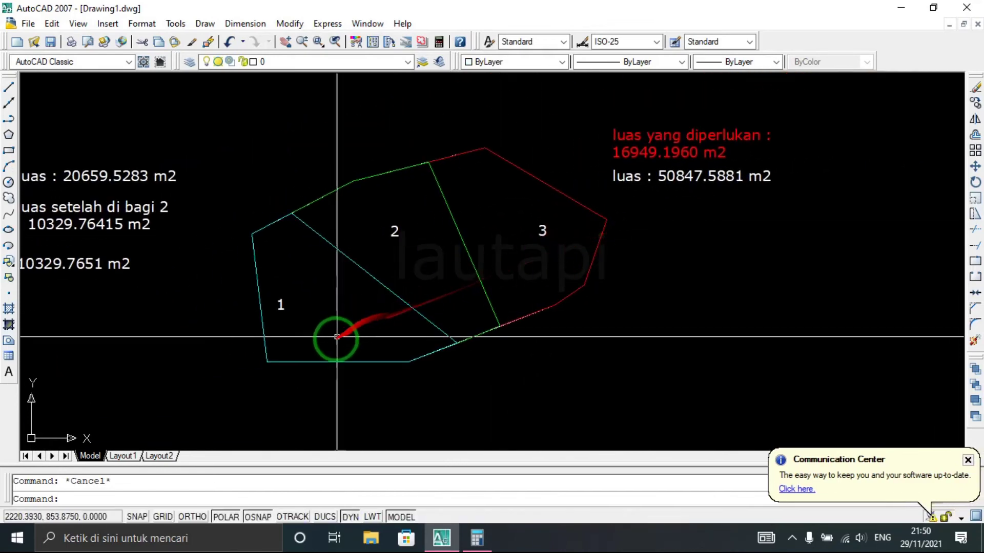
{"action": "left_click", "coordinate": [327, 362]}
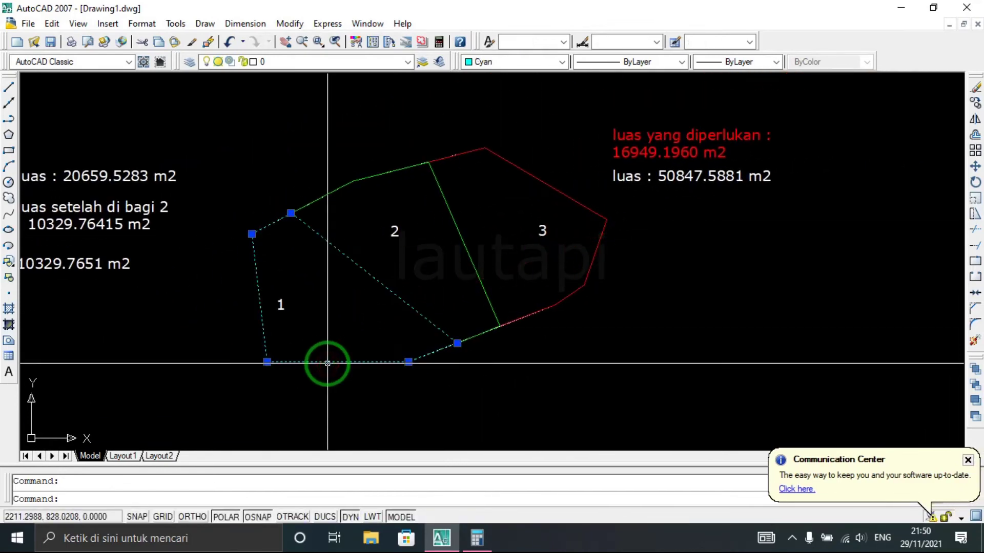
{"action": "type", "text": "i"}
{"action": "key", "text": "Return"}
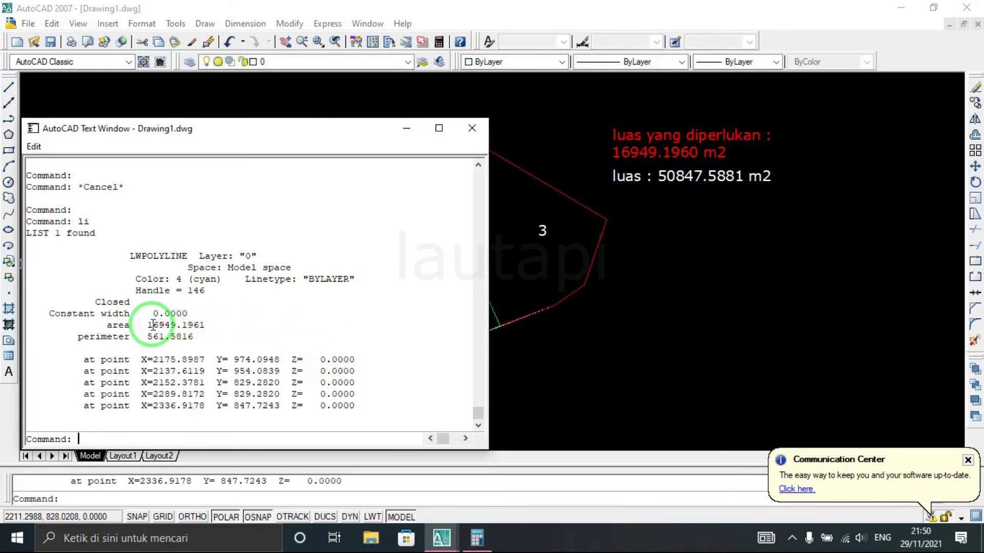
Copy parcel 1's listed area 16949.1961 and select the 'luas : 50847.5881 m2' label.
{"action": "left_click_drag", "start_coordinate": [148, 326], "coordinate": [217, 331]}
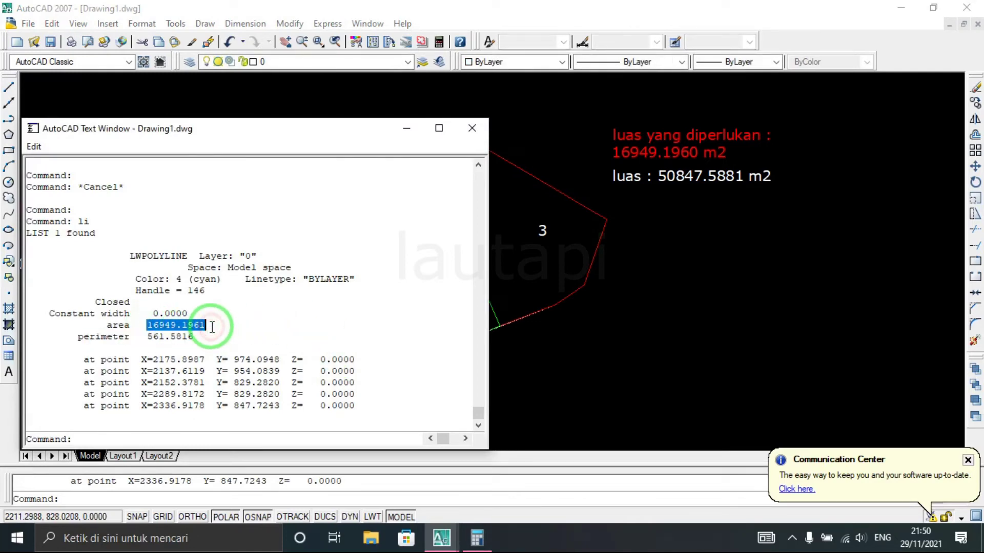
{"action": "left_click", "coordinate": [237, 353]}
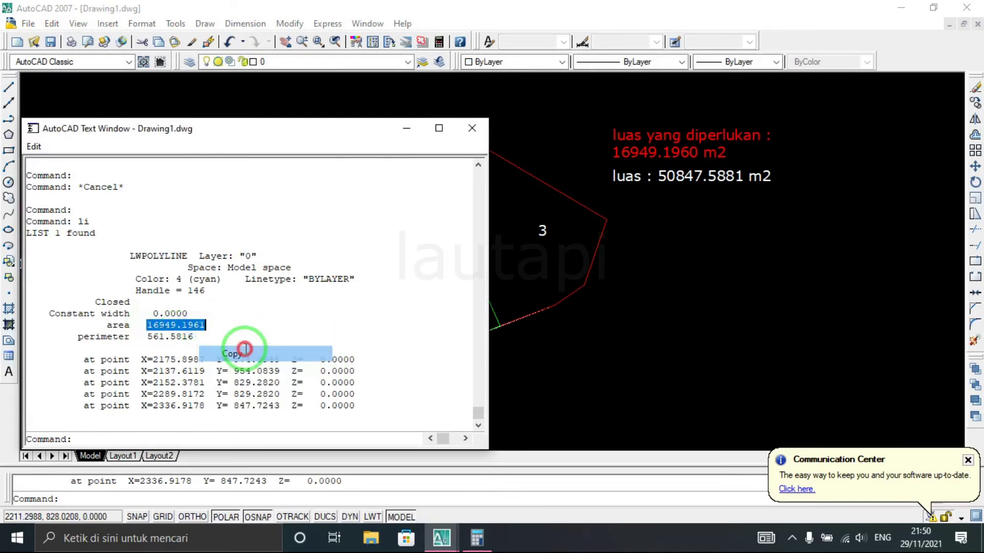
{"action": "left_click", "coordinate": [472, 129]}
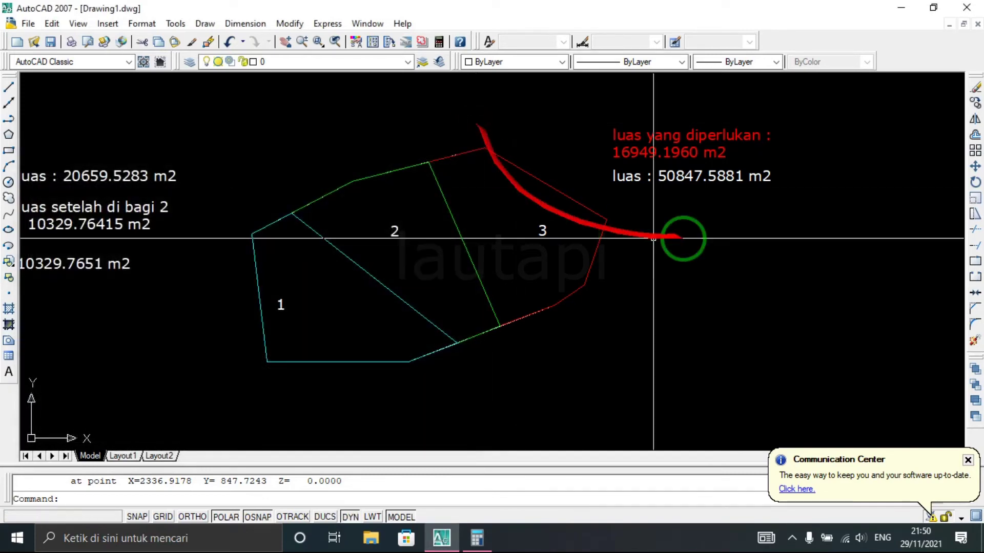
{"action": "scroll", "coordinate": [682, 215], "scroll_direction": "up", "scroll_amount": 3}
{"action": "left_click", "coordinate": [728, 195]}
{"action": "left_click", "coordinate": [700, 150]}
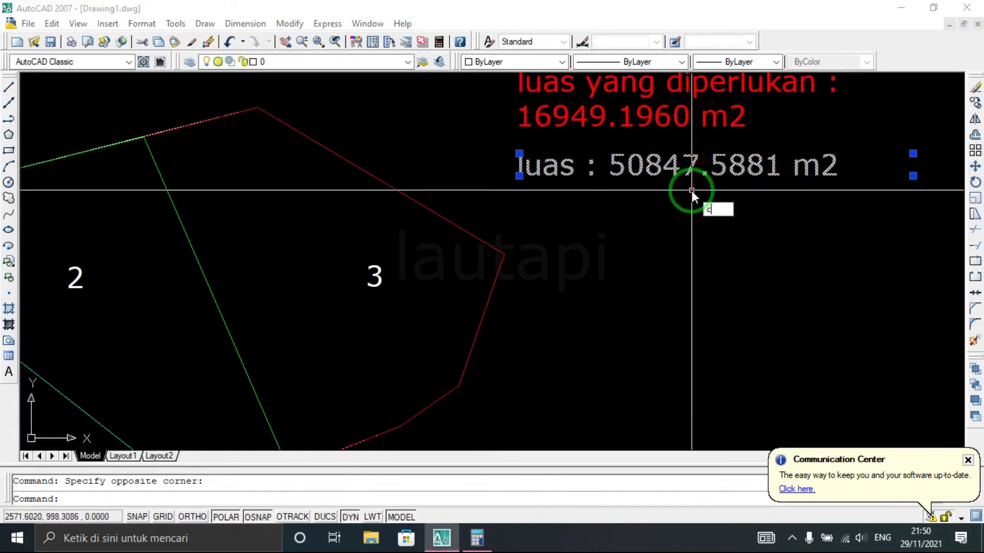
Duplicate the total-area label just below the original.
{"action": "type", "text": "o"}
{"action": "key", "text": "Return"}
{"action": "left_click", "coordinate": [674, 173]}
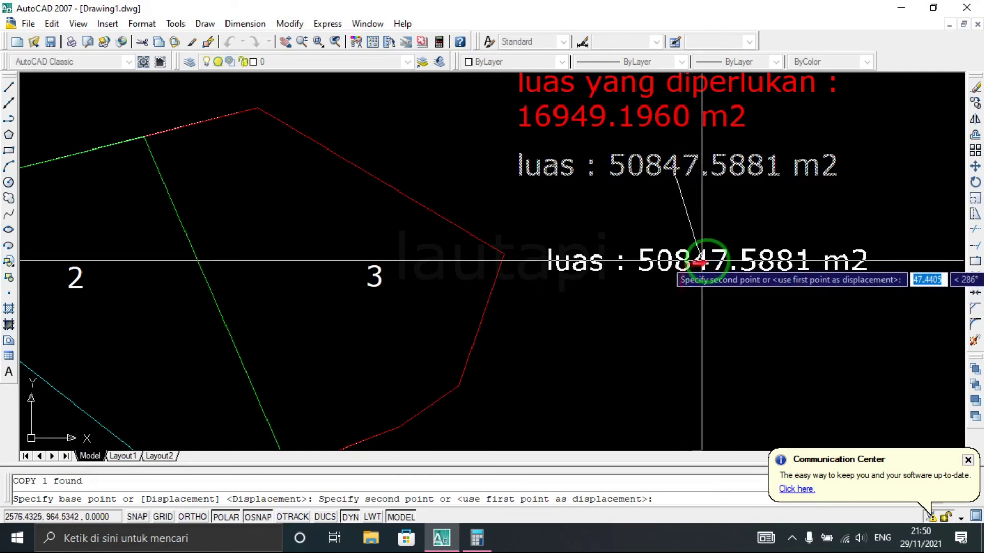
{"action": "left_click", "coordinate": [716, 260]}
{"action": "key", "text": "Escape"}
Edit the duplicate to read 'luas 1 : 16949.1961 m2' using the copied area.
{"action": "left_click", "coordinate": [637, 267]}
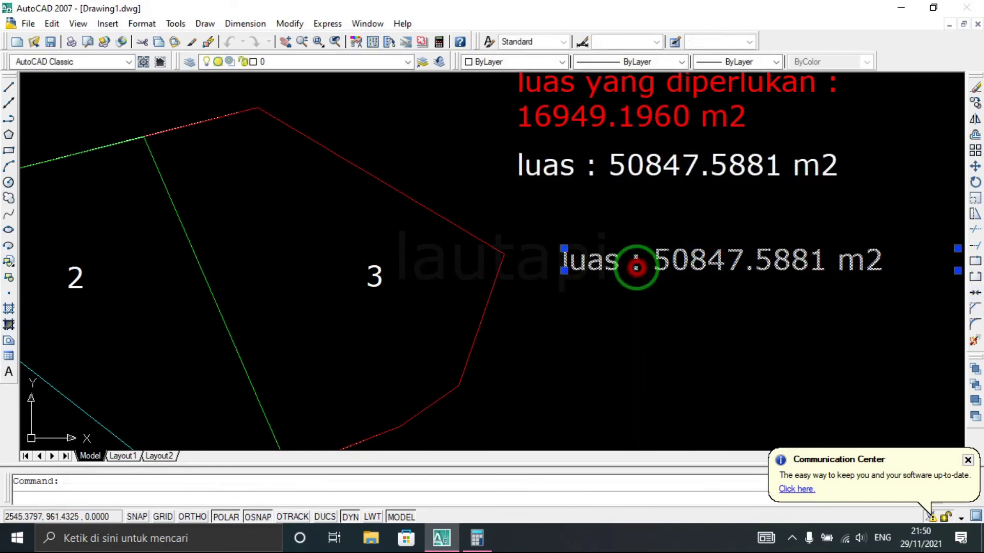
{"action": "double_click", "coordinate": [637, 266]}
{"action": "type", "text": "1"}
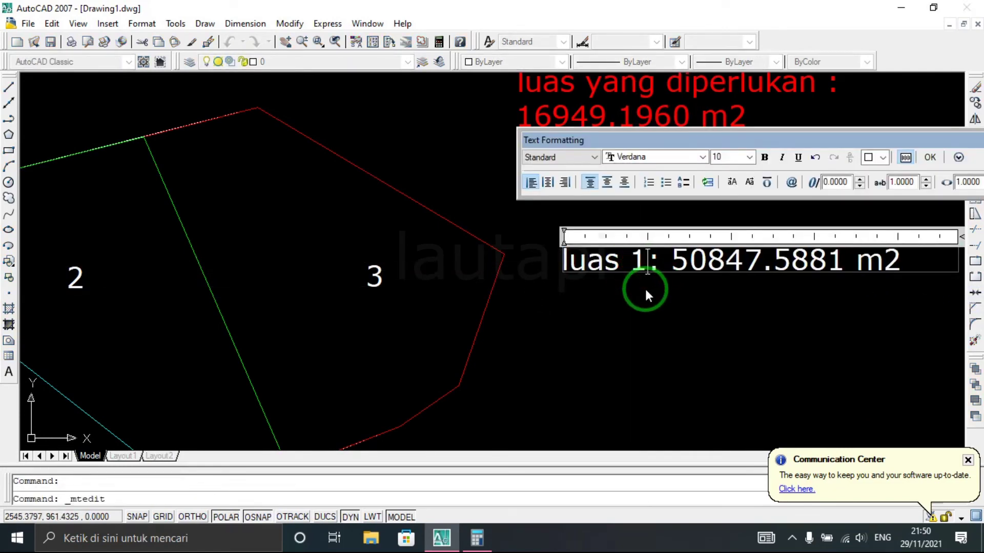
{"action": "left_click_drag", "start_coordinate": [683, 261], "coordinate": [839, 263]}
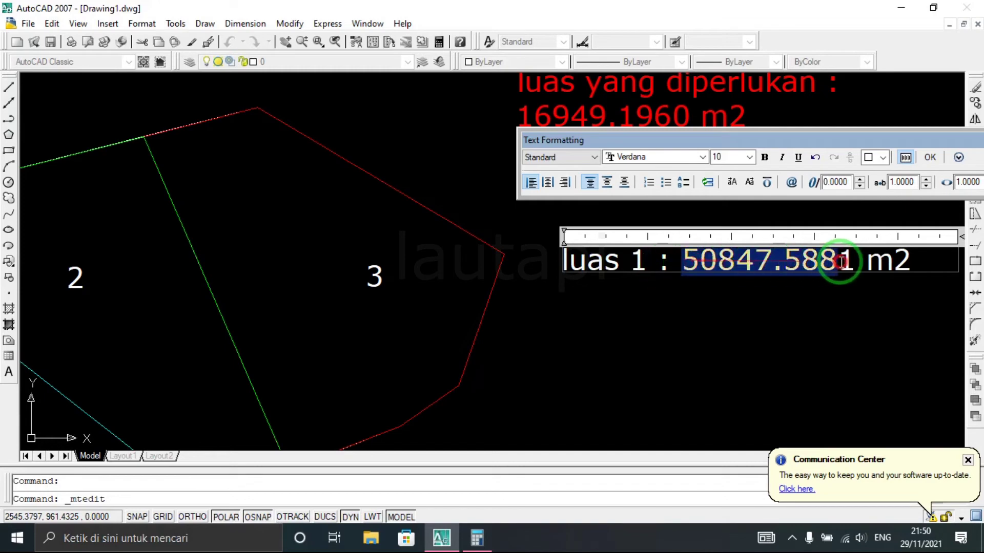
{"action": "right_click", "coordinate": [810, 262]}
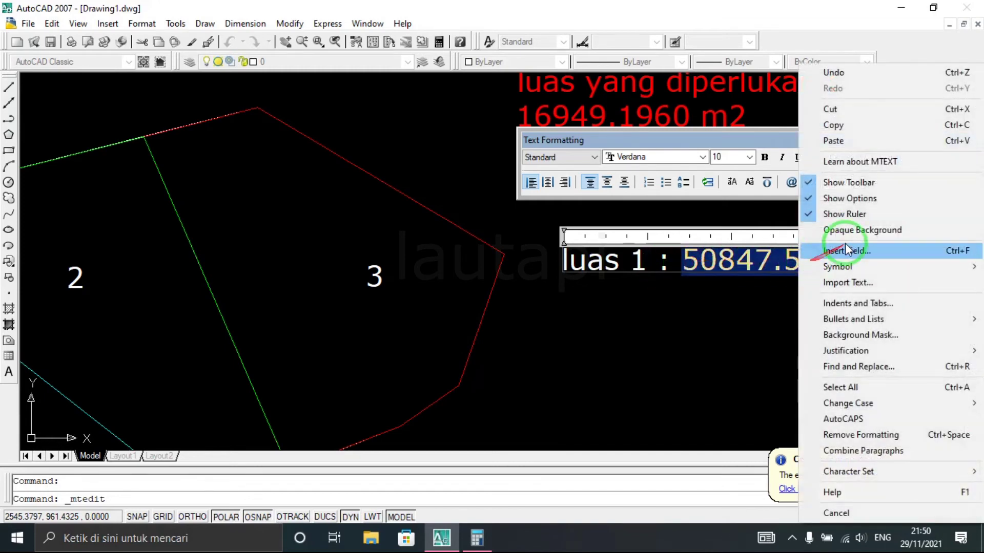
{"action": "left_click", "coordinate": [861, 139]}
{"action": "left_click", "coordinate": [767, 306]}
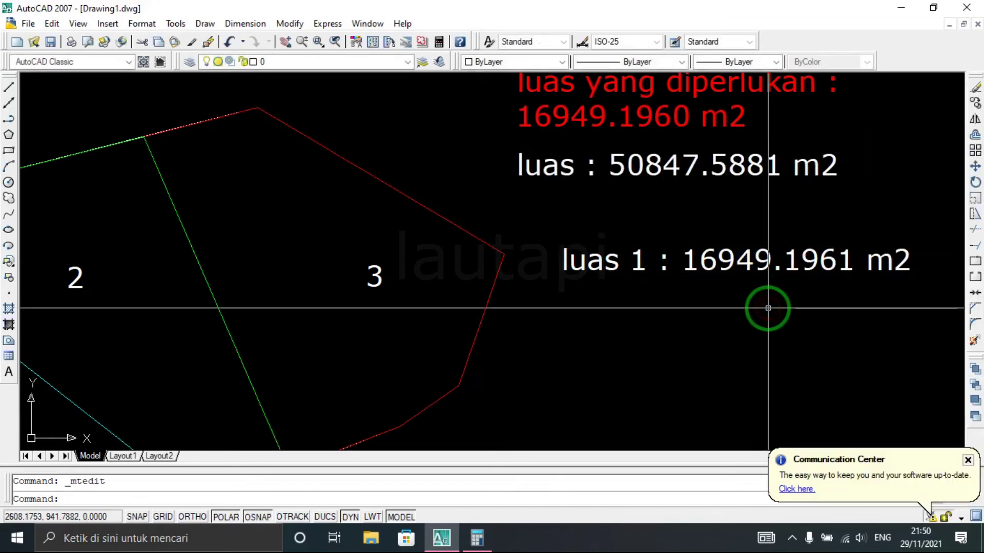
{"action": "scroll", "coordinate": [610, 230], "scroll_direction": "down", "scroll_amount": 2}
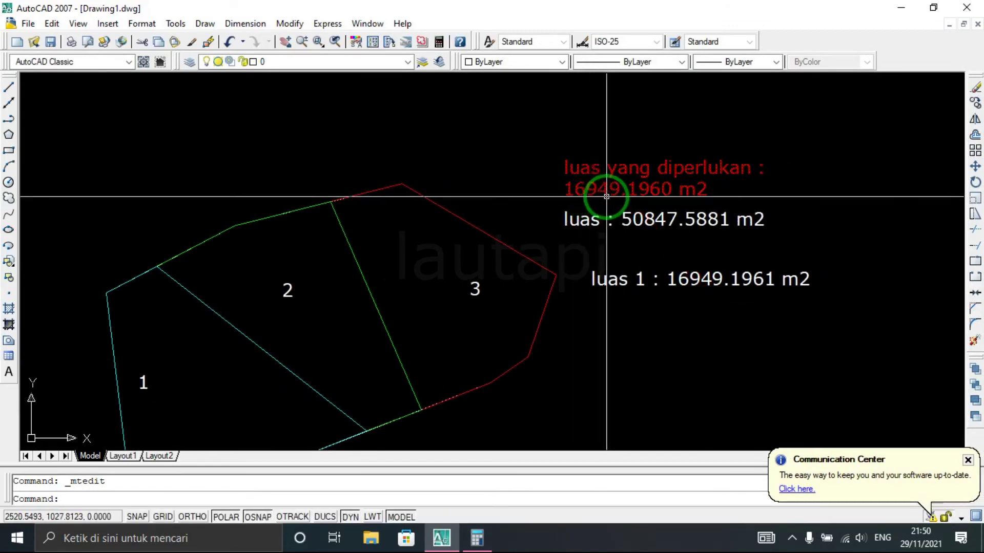
{"action": "left_click", "coordinate": [763, 289]}
{"action": "left_click", "coordinate": [507, 62]}
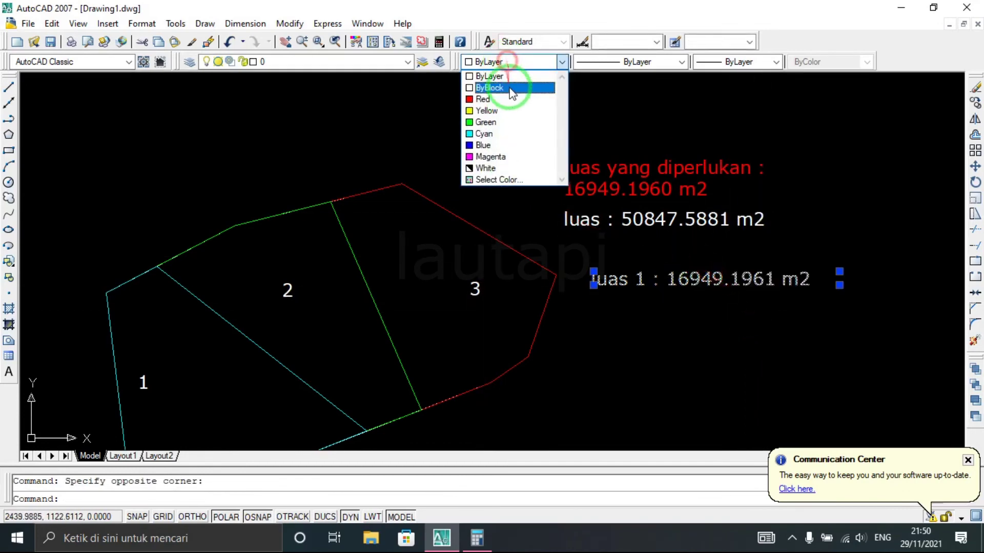
Make the luas 1 label cyan.
{"action": "left_click", "coordinate": [512, 134]}
{"action": "middle_click_drag", "start_coordinate": [551, 318], "coordinate": [613, 283]}
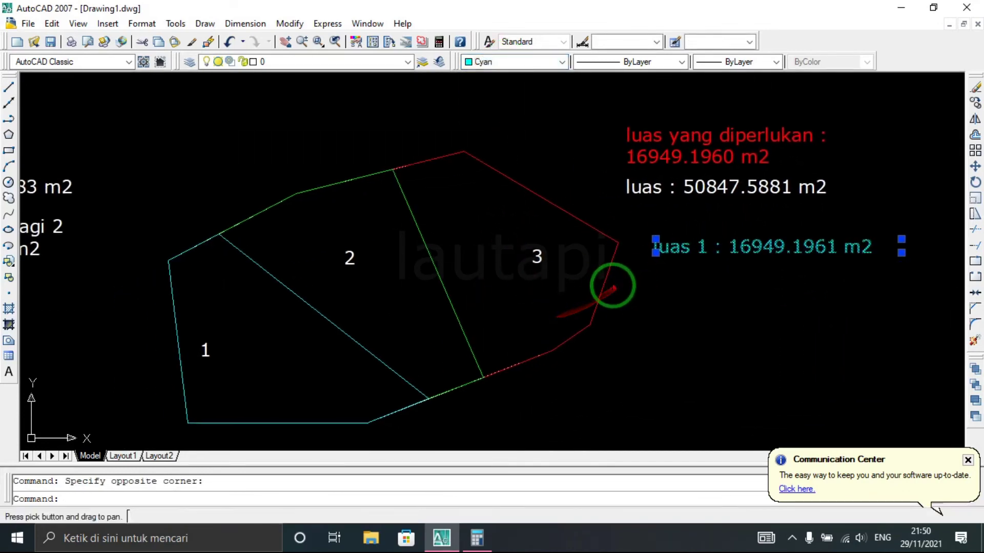
{"action": "key", "text": "Escape"}
List parcel 2's green outline and copy its area value 16949.1961.
{"action": "left_click", "coordinate": [354, 178]}
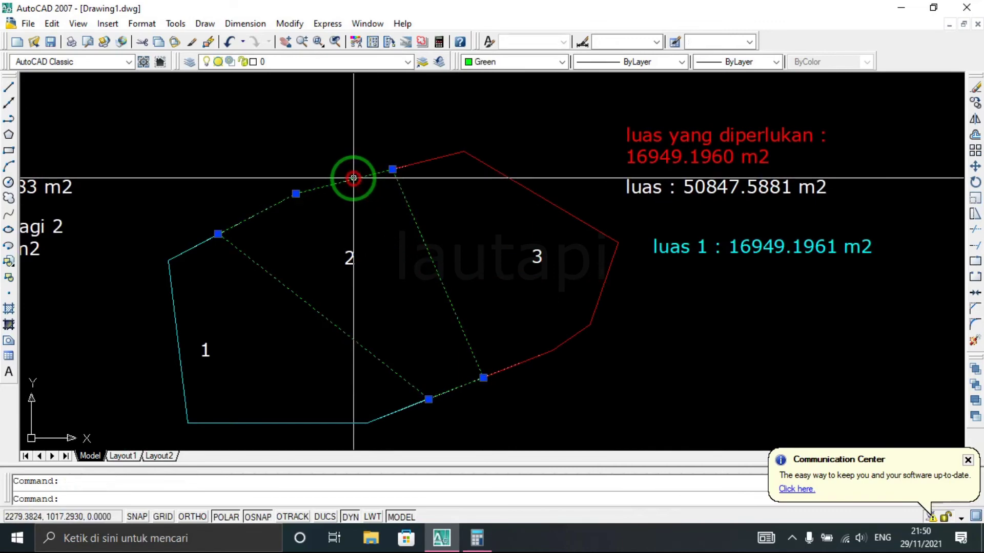
{"action": "type", "text": "li"}
{"action": "key", "text": "Return"}
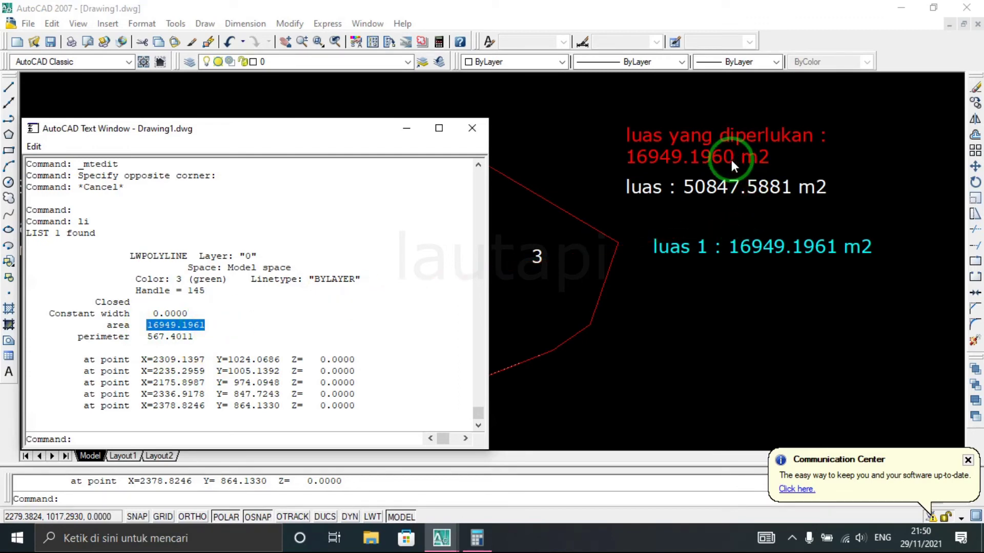
{"action": "right_click", "coordinate": [198, 321]}
{"action": "left_click", "coordinate": [224, 348]}
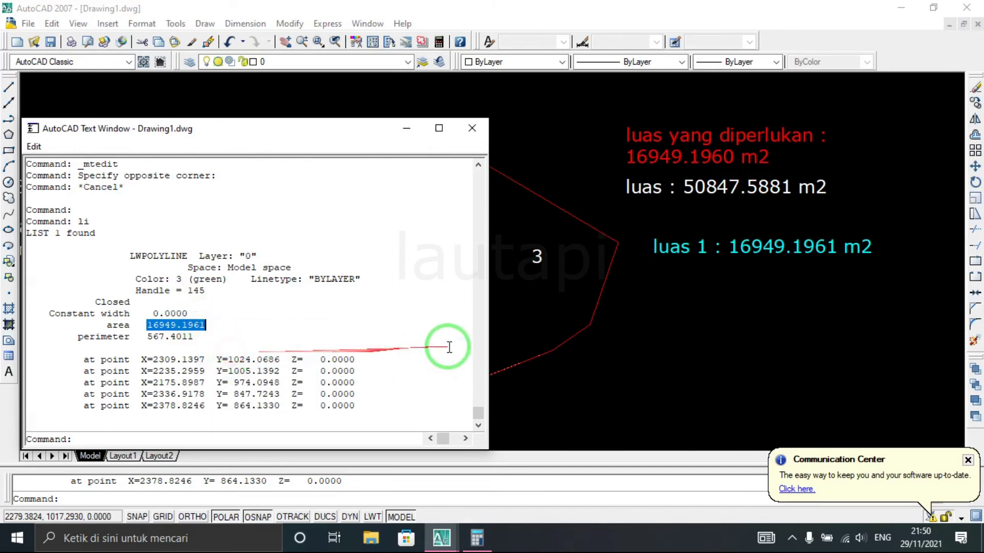
{"action": "left_click", "coordinate": [485, 136]}
{"action": "left_click", "coordinate": [766, 264]}
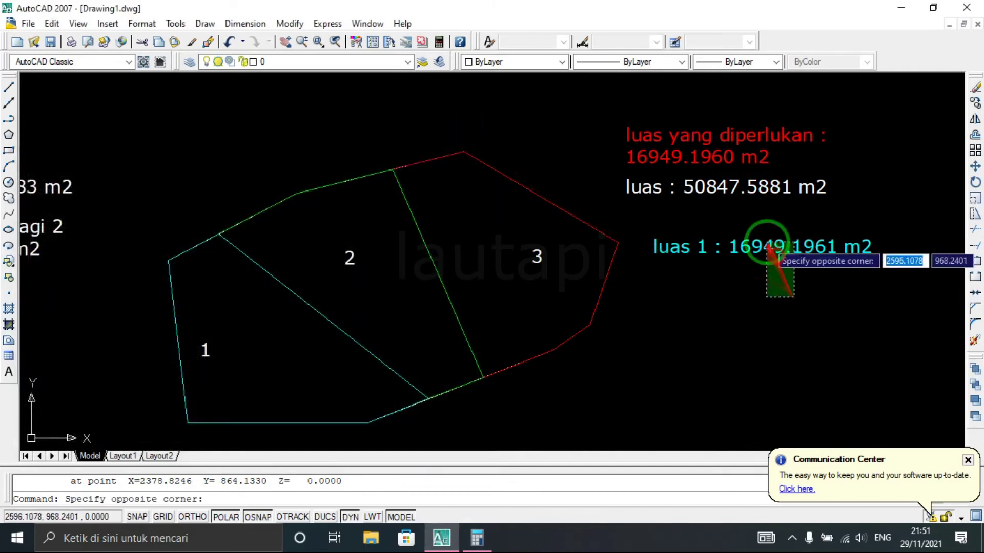
Duplicate the luas 1 label directly beneath itself.
{"action": "left_click", "coordinate": [768, 242]}
{"action": "type", "text": "o"}
{"action": "key", "text": "Return"}
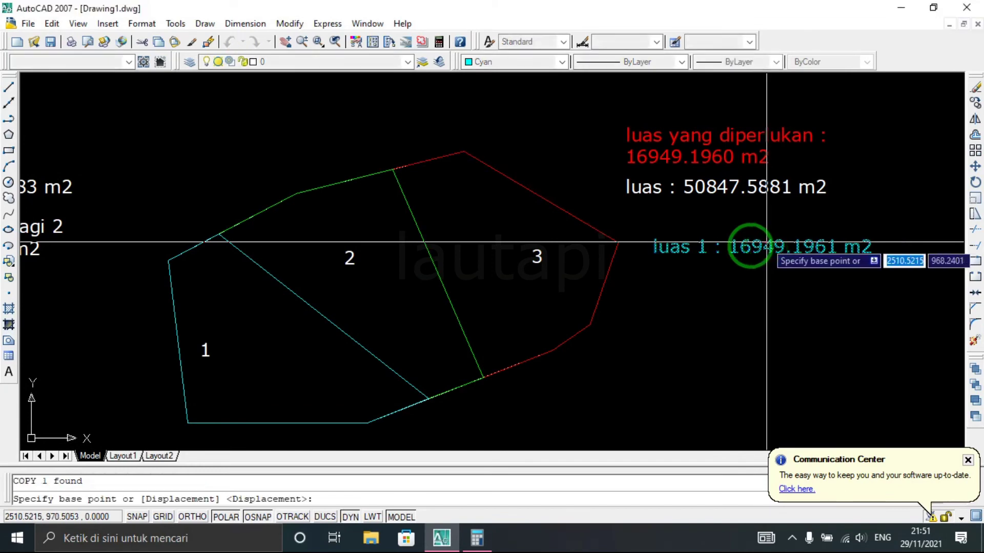
{"action": "left_click", "coordinate": [727, 248]}
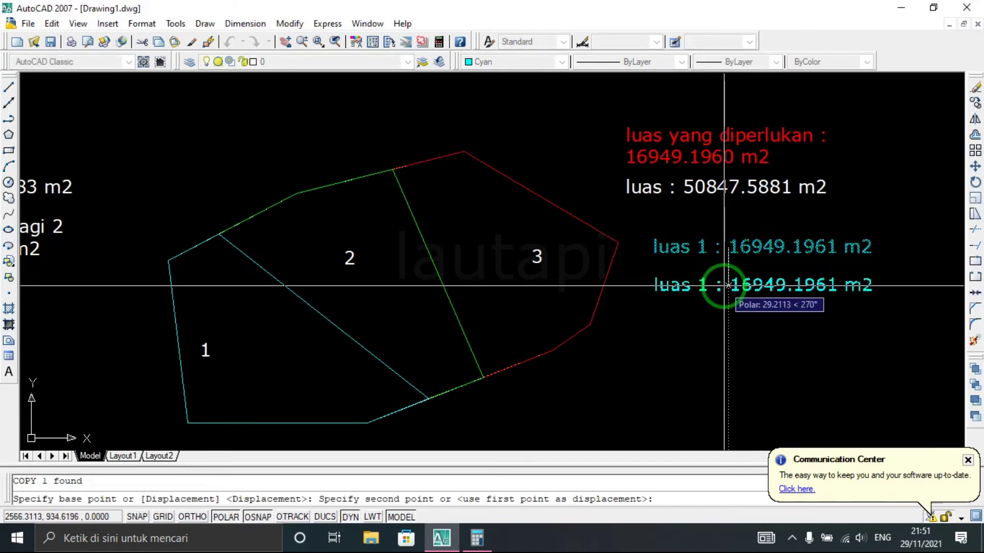
{"action": "left_click", "coordinate": [728, 285]}
{"action": "key", "text": "Escape"}
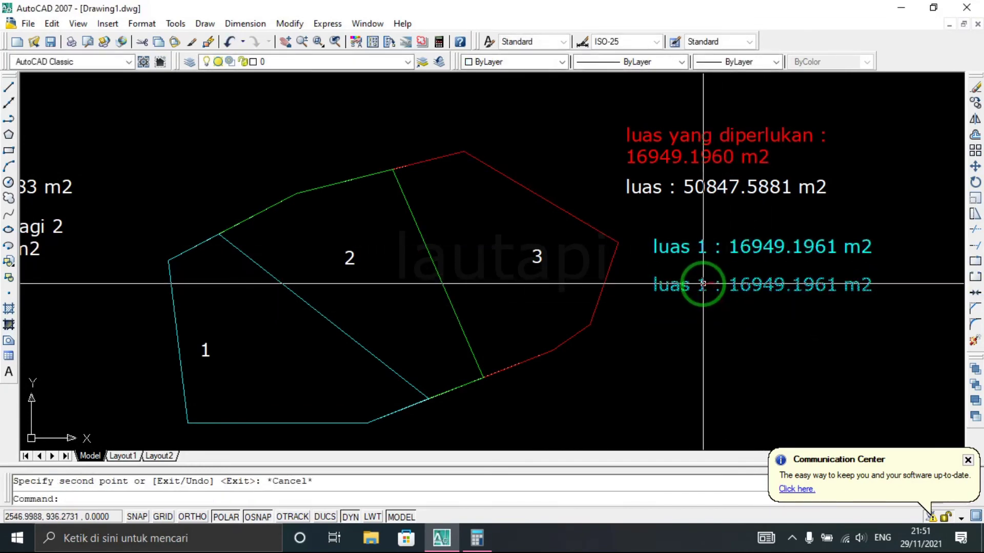
Renumber the duplicate as 'luas 2'.
{"action": "double_click", "coordinate": [704, 285]}
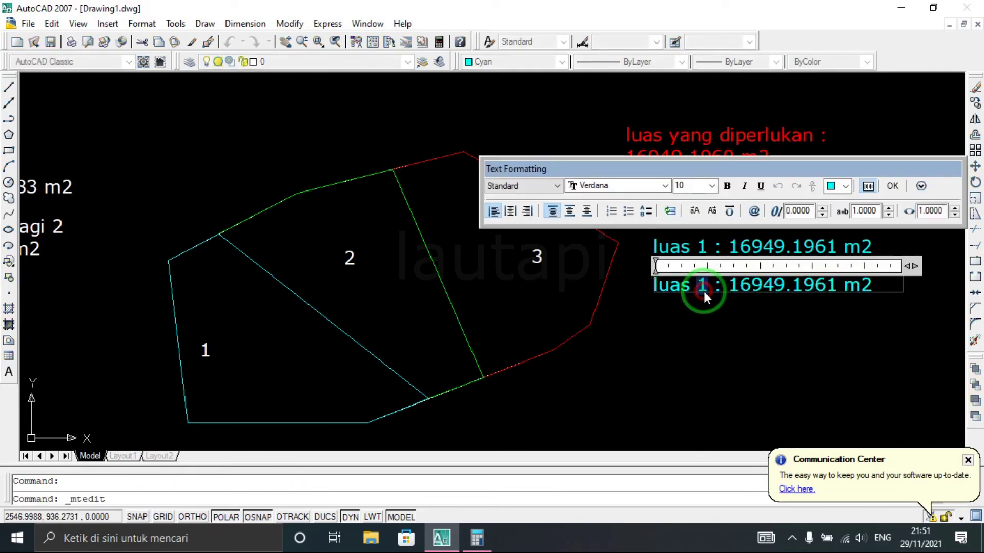
{"action": "type", "text": "2"}
{"action": "left_click", "coordinate": [706, 303]}
{"action": "left_click", "coordinate": [759, 290]}
{"action": "key", "text": "Escape"}
{"action": "double_click", "coordinate": [756, 291]}
{"action": "left_click", "coordinate": [395, 303]}
List parcel 2's green outline again to check its area.
{"action": "left_click", "coordinate": [331, 185]}
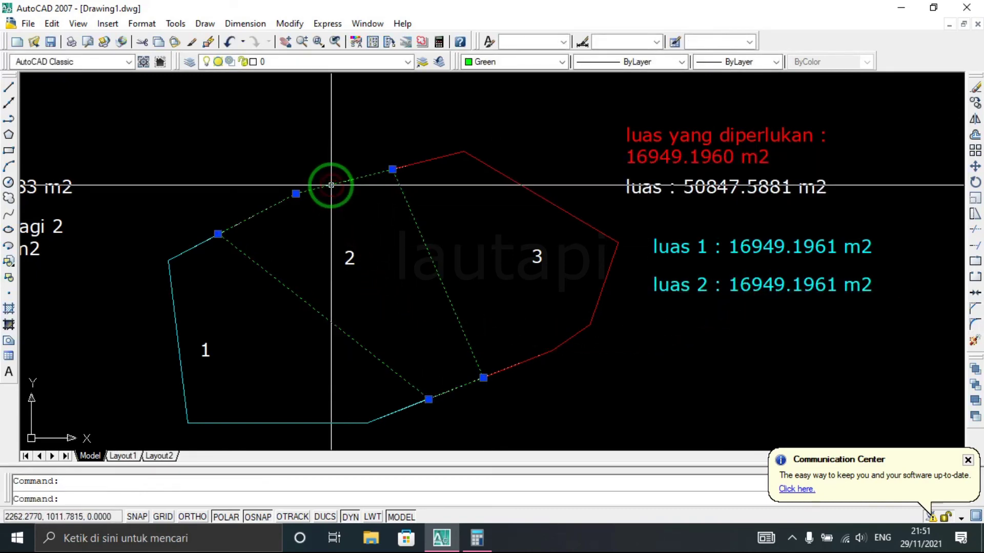
{"action": "type", "text": "i"}
{"action": "key", "text": "Return"}
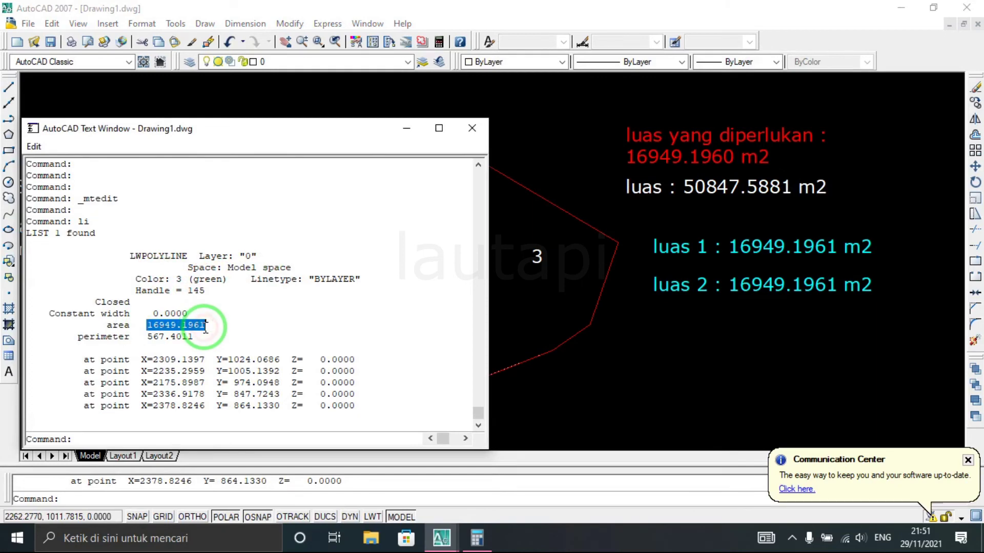
{"action": "left_click", "coordinate": [472, 128]}
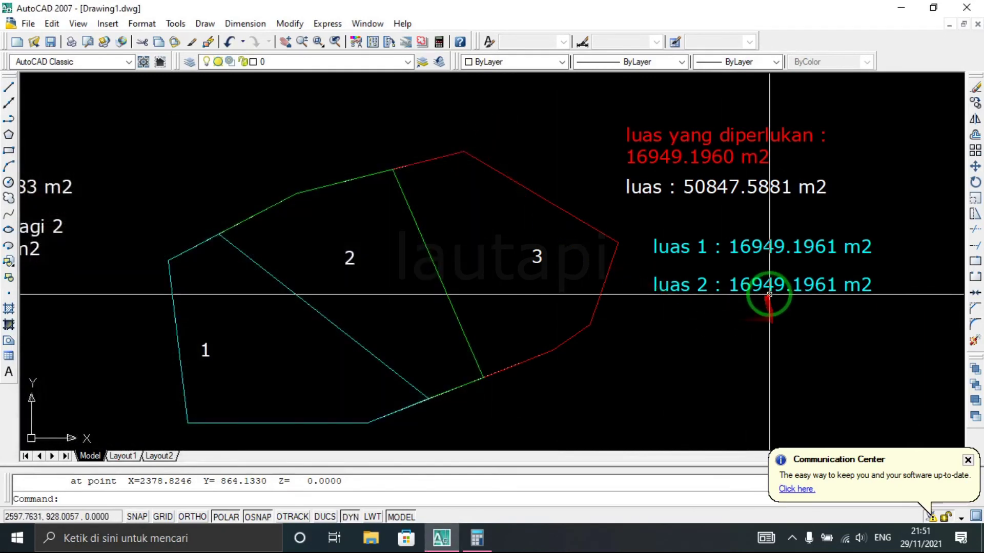
Paste parcel 2's area 16949.1961 into the luas 2 label.
{"action": "double_click", "coordinate": [752, 292]}
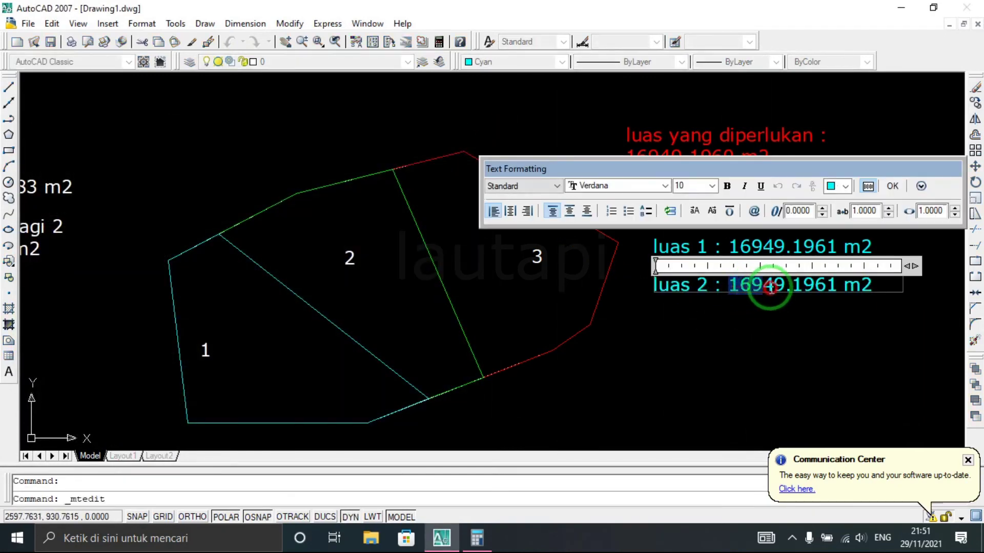
{"action": "right_click", "coordinate": [823, 288]}
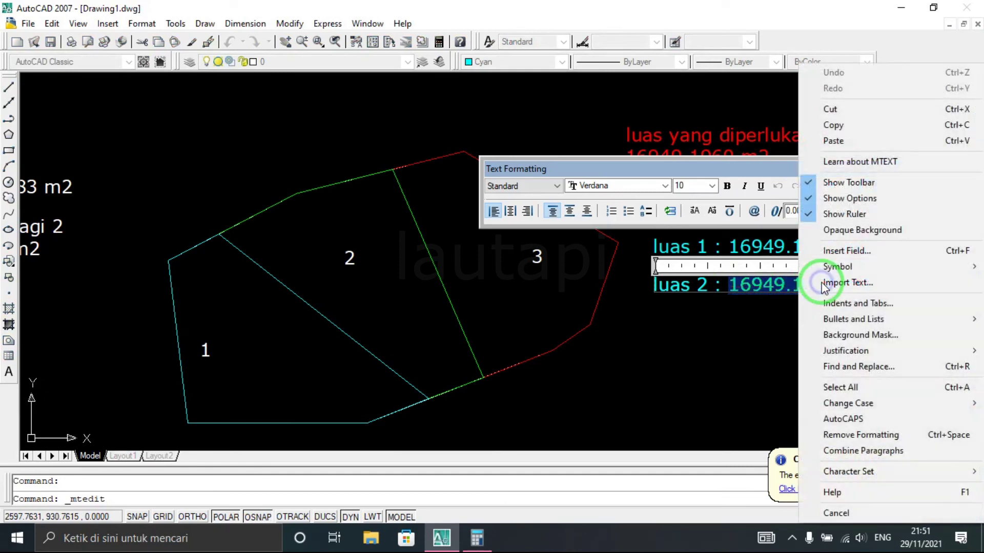
{"action": "left_click", "coordinate": [867, 138]}
{"action": "left_click", "coordinate": [833, 243]}
{"action": "left_click", "coordinate": [786, 318]}
{"action": "left_click", "coordinate": [698, 298]}
{"action": "left_click", "coordinate": [493, 62]}
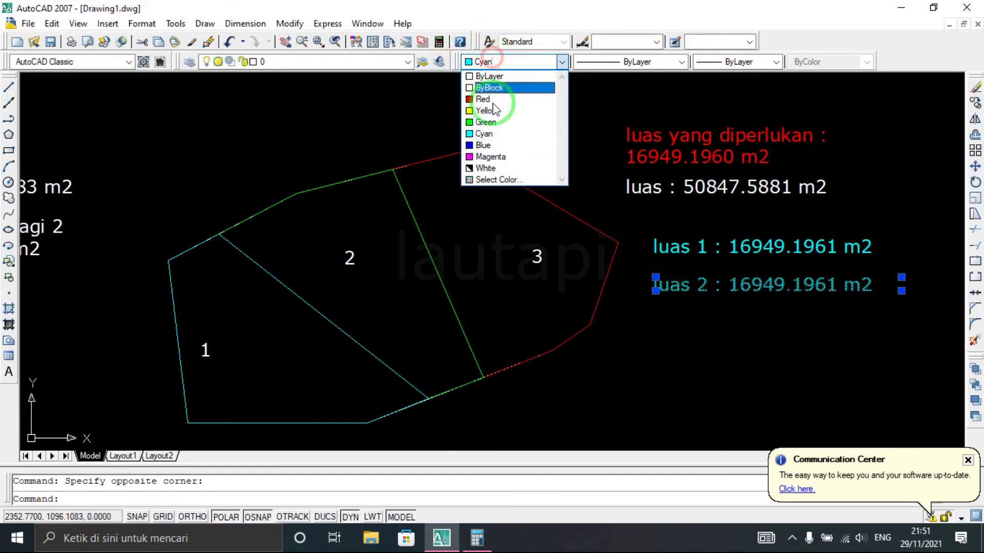
Make the luas 2 label green and copy it just below.
{"action": "left_click", "coordinate": [495, 123]}
{"action": "key", "text": "Escape"}
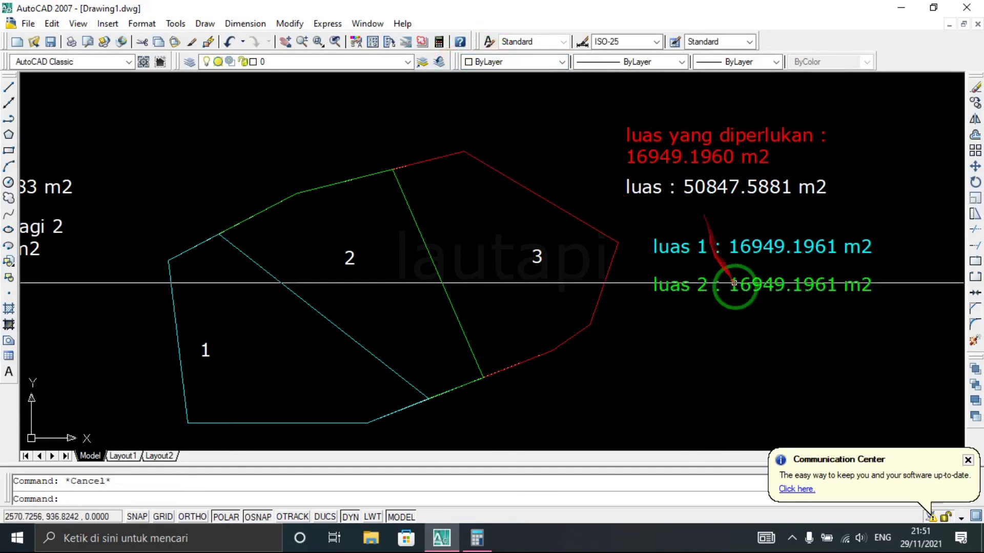
{"action": "left_click", "coordinate": [747, 305]}
{"action": "left_click", "coordinate": [728, 280]}
{"action": "type", "text": "o"}
{"action": "key", "text": "Return"}
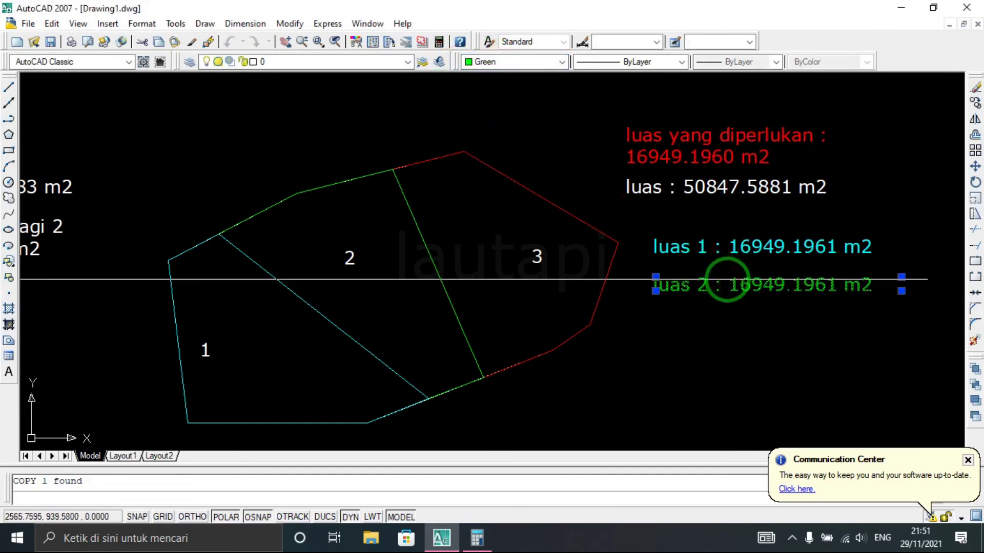
{"action": "left_click", "coordinate": [700, 284]}
{"action": "left_click", "coordinate": [700, 321]}
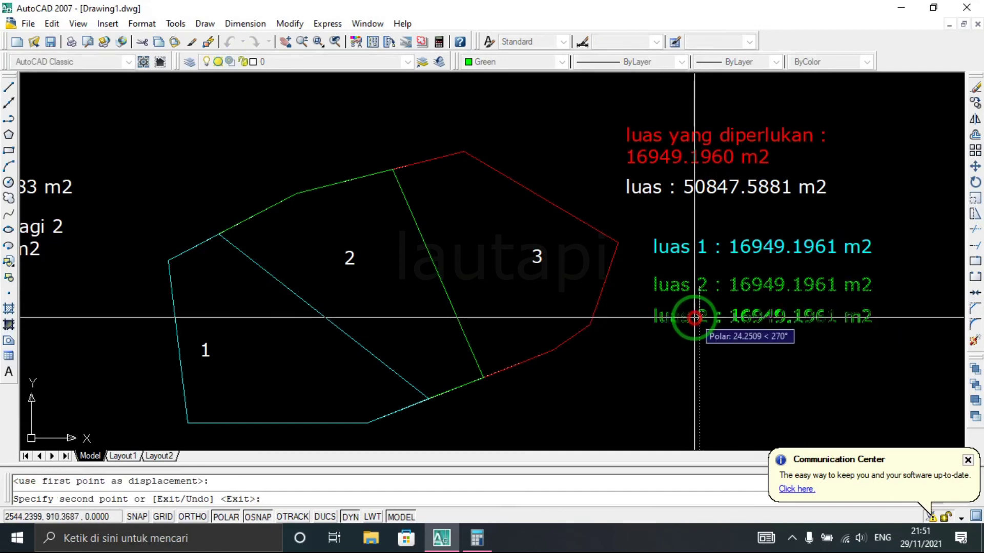
{"action": "key", "text": "Escape"}
Renumber the copy as 'luas 3' and colour it red.
{"action": "double_click", "coordinate": [712, 321]}
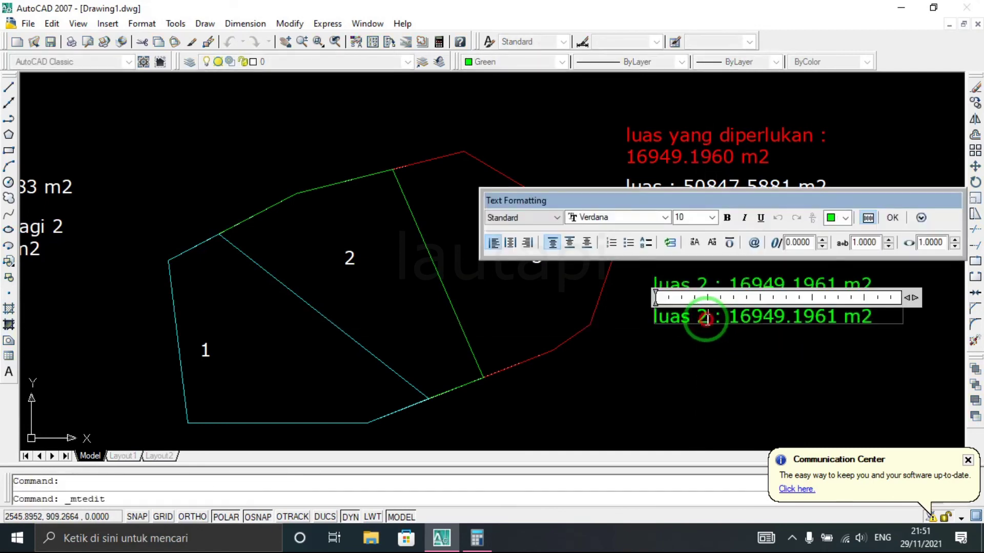
{"action": "type", "text": "3"}
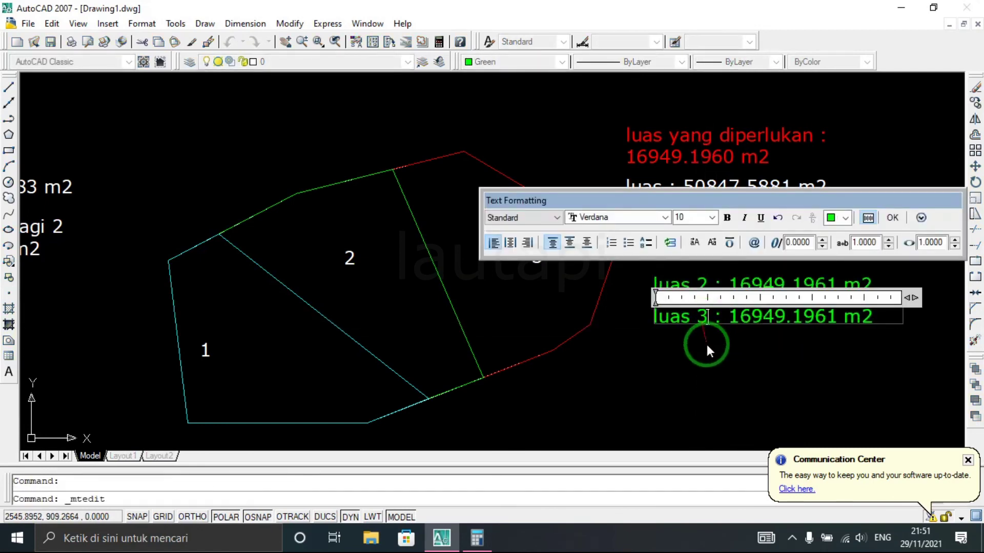
{"action": "left_click", "coordinate": [705, 340]}
{"action": "left_click", "coordinate": [705, 314]}
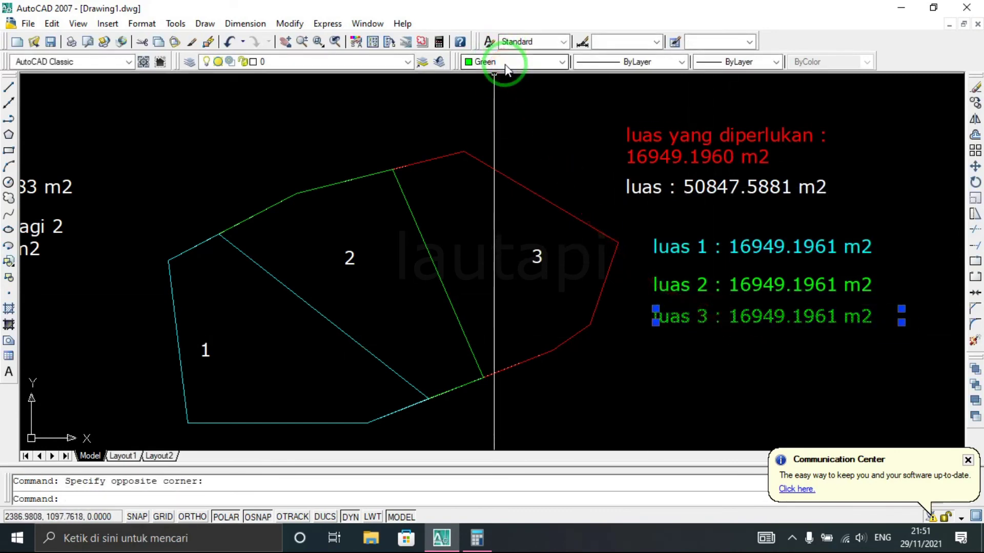
{"action": "left_click", "coordinate": [506, 65]}
{"action": "left_click", "coordinate": [510, 102]}
{"action": "key", "text": "Escape"}
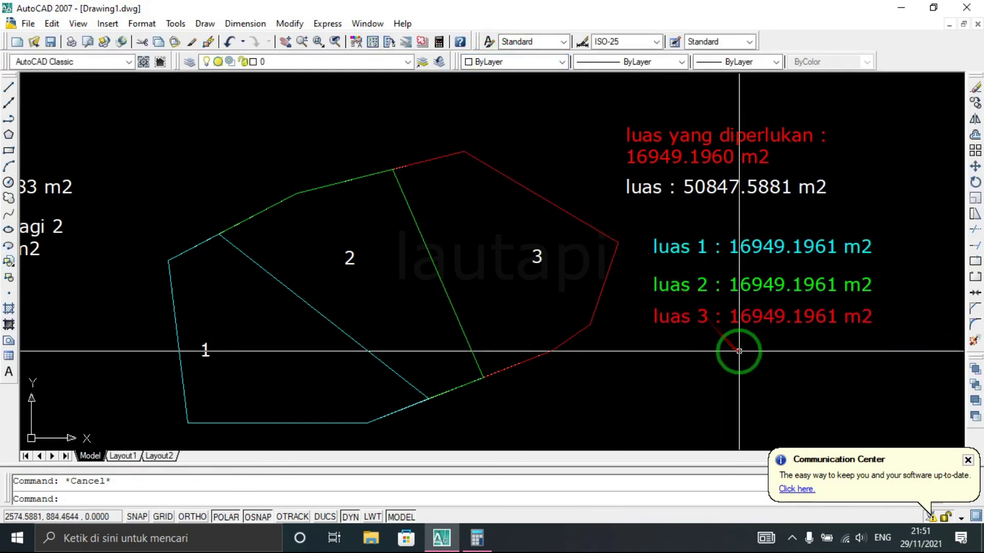
{"action": "middle_click_drag", "start_coordinate": [737, 352], "coordinate": [725, 353]}
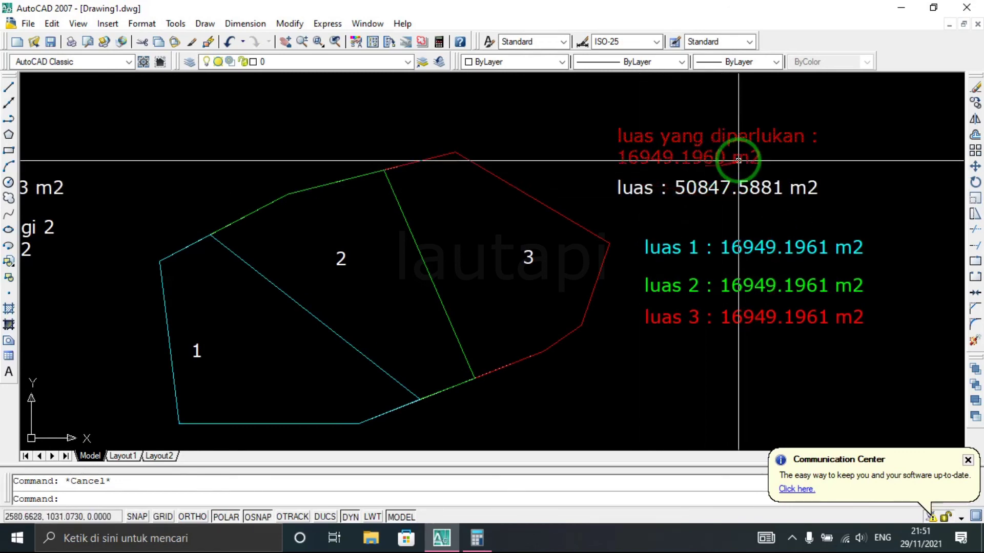
{"action": "left_click", "coordinate": [517, 188]}
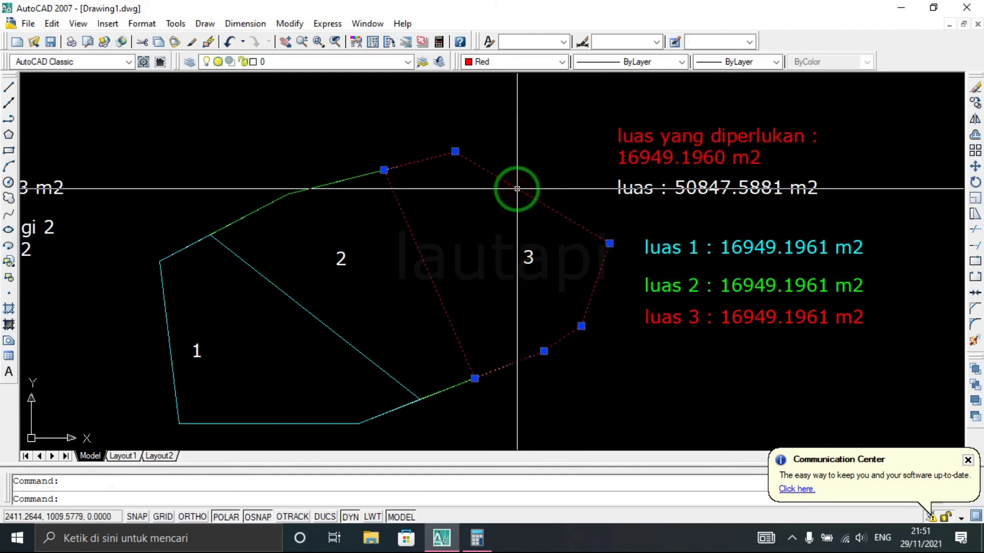
List parcel 3's boundary with LI and copy its area 16949.1960.
{"action": "type", "text": "li"}
{"action": "key", "text": "Return"}
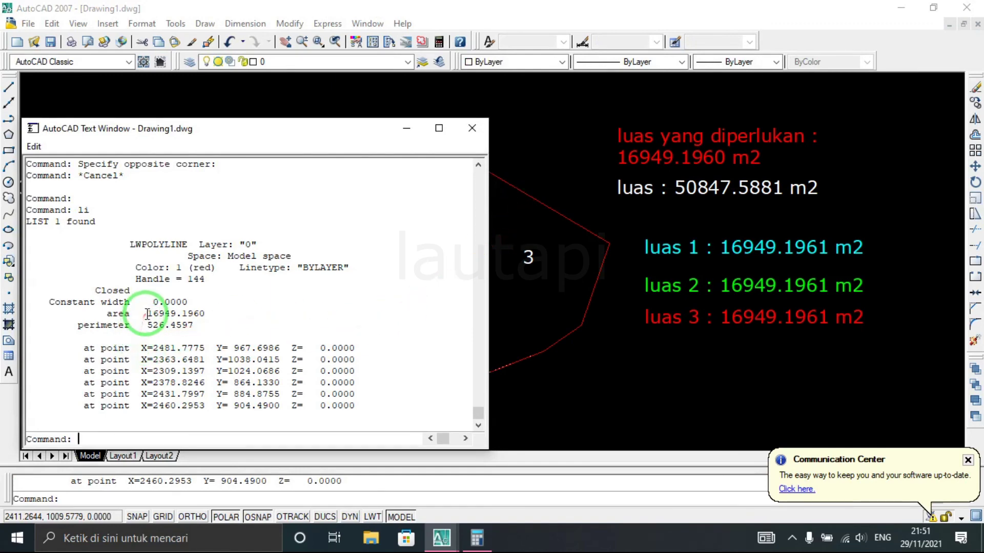
{"action": "right_click", "coordinate": [205, 313]}
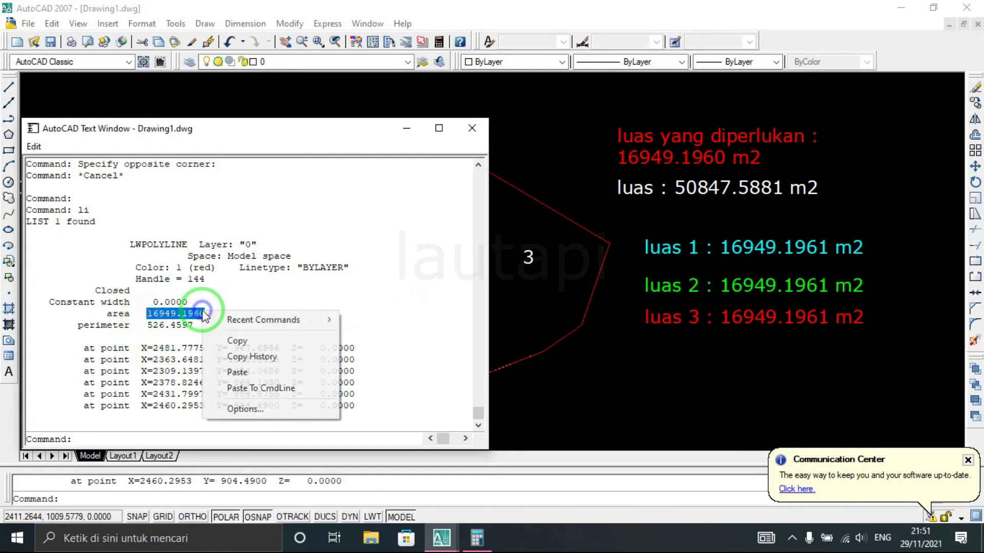
{"action": "left_click", "coordinate": [250, 339]}
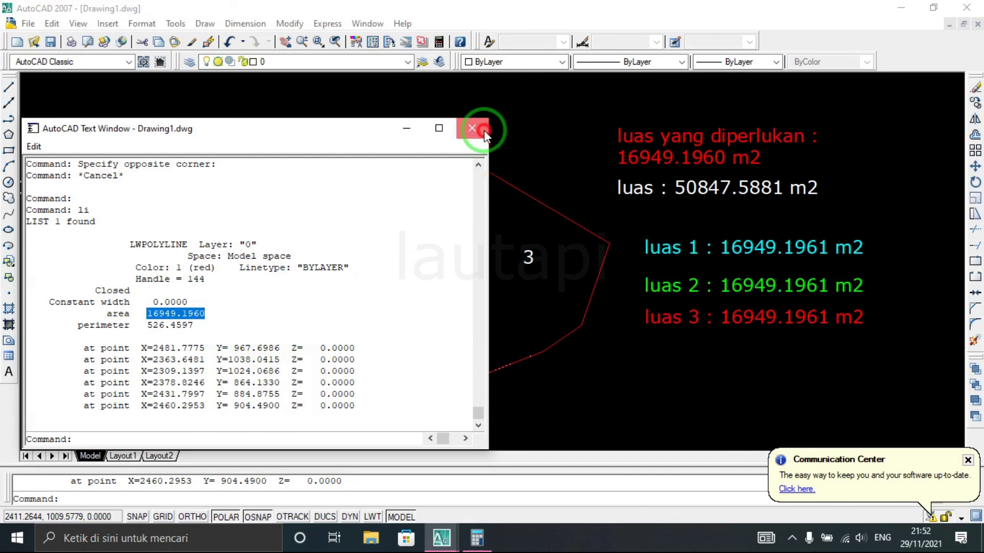
{"action": "left_click", "coordinate": [482, 130]}
Paste 16949.1960 over the number in the luas 3 label.
{"action": "left_click", "coordinate": [738, 318]}
{"action": "double_click", "coordinate": [728, 319]}
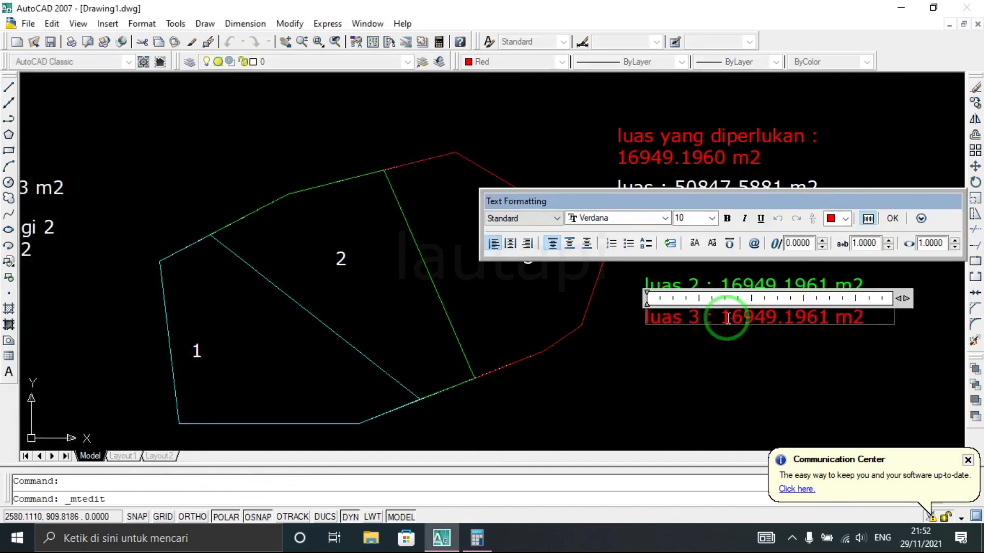
{"action": "right_click", "coordinate": [810, 319]}
{"action": "left_click", "coordinate": [853, 142]}
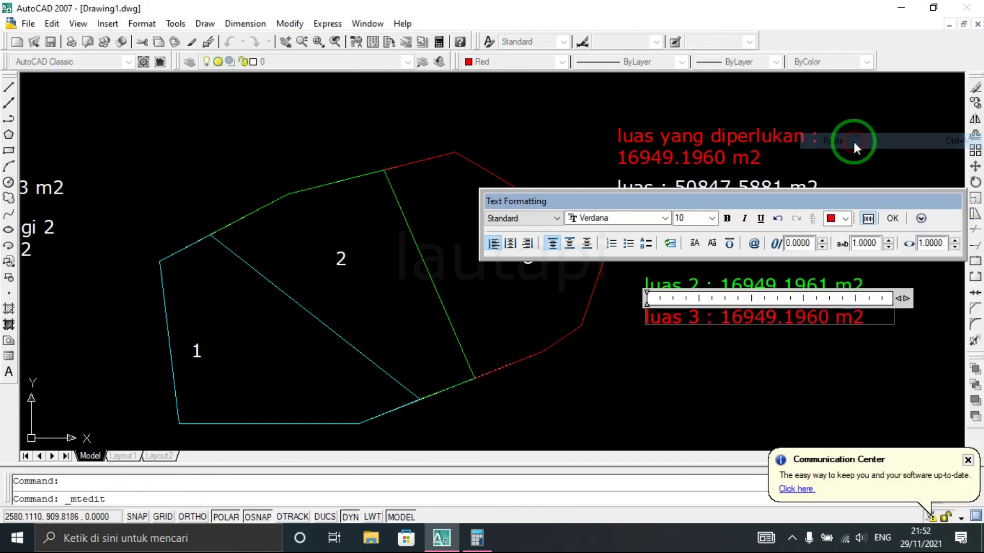
{"action": "left_click", "coordinate": [771, 386]}
{"action": "scroll", "coordinate": [720, 324], "scroll_direction": "down", "scroll_amount": 2}
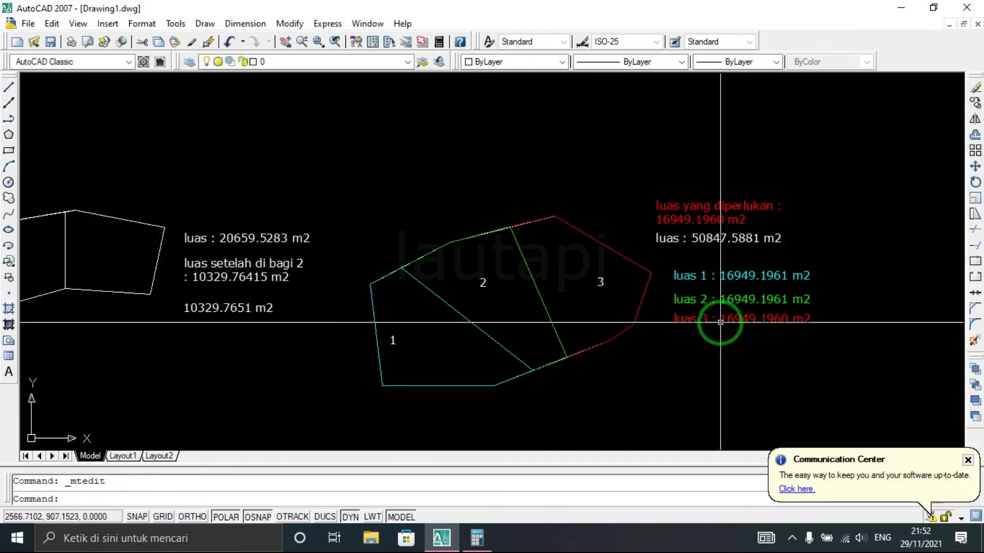
Select parcel 3's red boundary to check it, then zoom to the drawing extents.
{"action": "scroll", "coordinate": [720, 323], "scroll_direction": "up", "scroll_amount": 2}
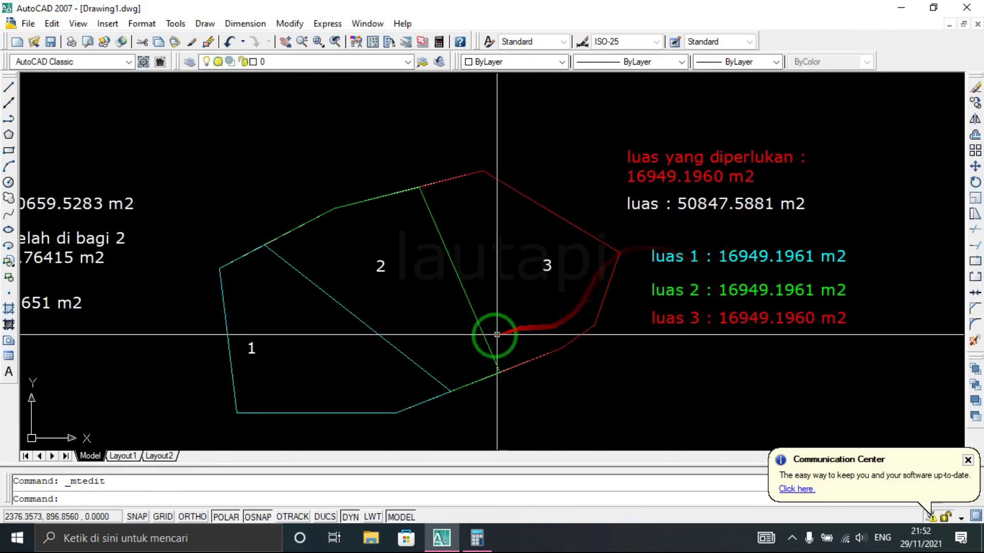
{"action": "left_click", "coordinate": [591, 327]}
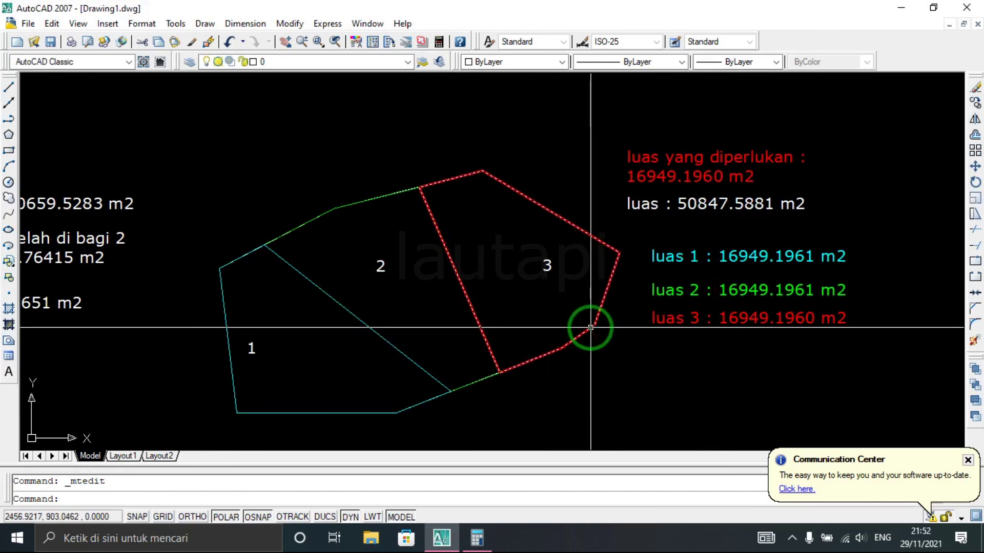
{"action": "middle_click", "coordinate": [590, 327]}
{"action": "middle_click", "coordinate": [591, 327]}
Frame the whole drawing with slight pans and zooms, then minimize AutoCAD to the desktop.
{"action": "scroll", "coordinate": [589, 329], "scroll_direction": "up", "scroll_amount": 1}
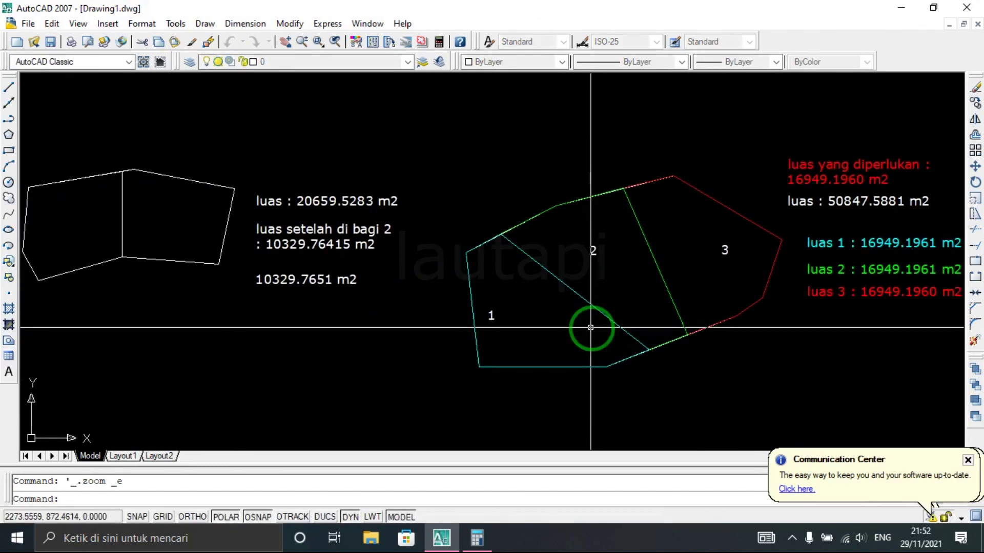
{"action": "middle_click_drag", "start_coordinate": [767, 297], "coordinate": [768, 302]}
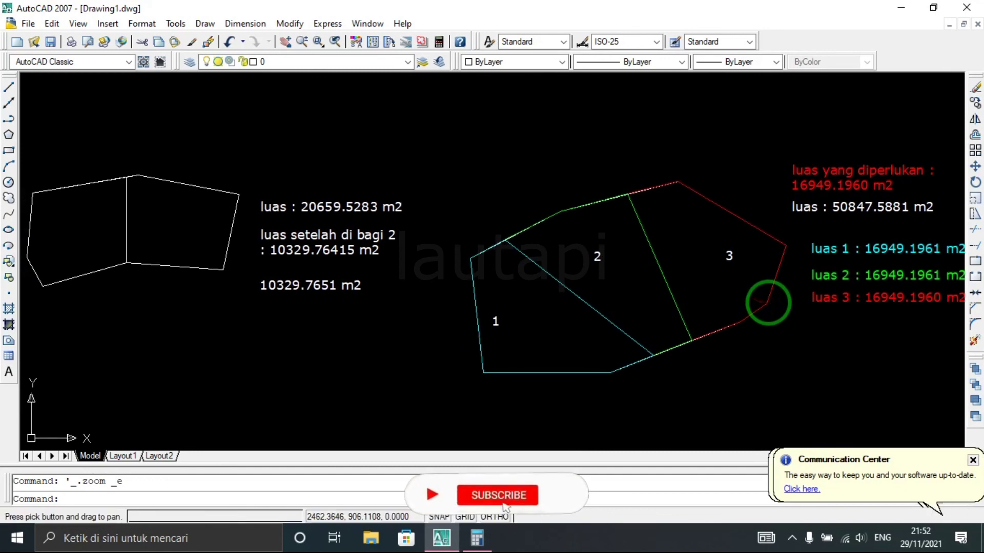
{"action": "scroll", "coordinate": [769, 303], "scroll_direction": "down", "scroll_amount": 1}
{"action": "middle_click_drag", "start_coordinate": [768, 301], "coordinate": [735, 304]}
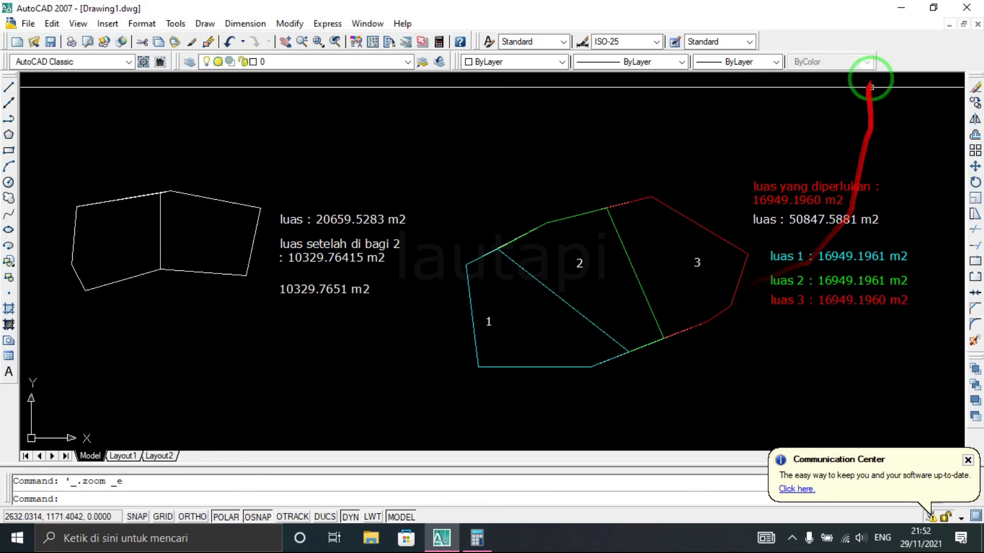
{"action": "left_click", "coordinate": [892, 18]}
{"action": "right_click", "coordinate": [527, 252]}
Refresh the Windows desktop from its context menu.
{"action": "left_click", "coordinate": [551, 288]}
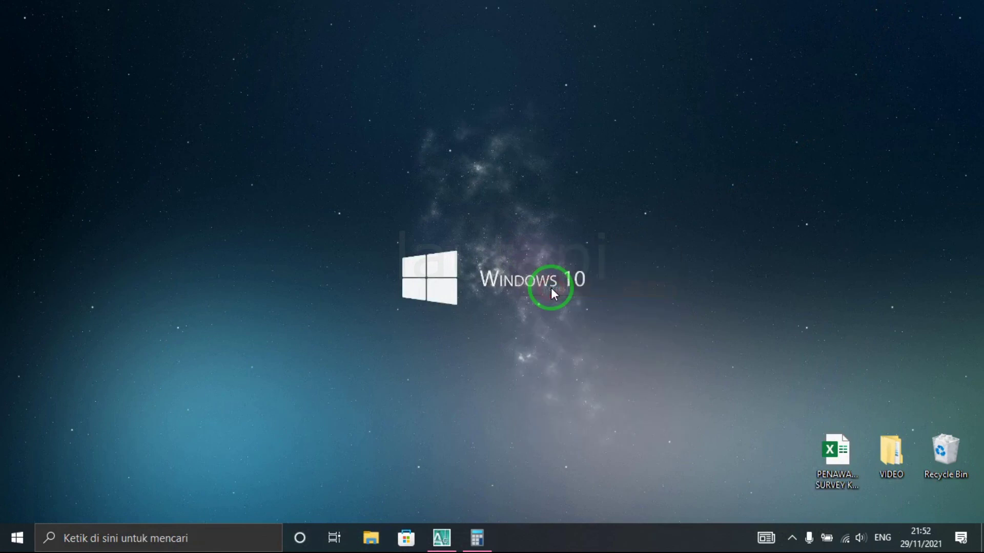